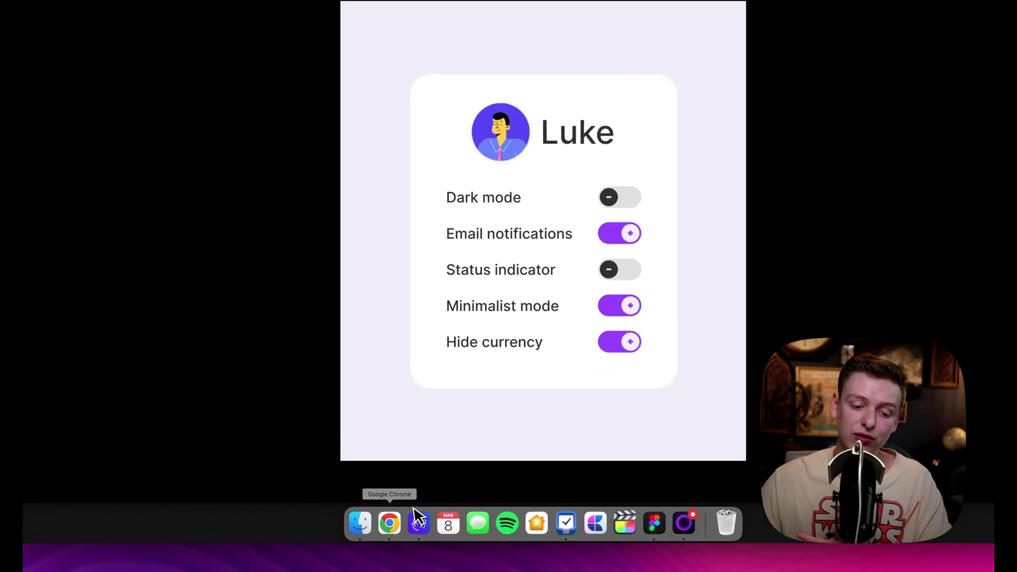
# Switch to Chrome and read the anatomy and states sections of the Switch blueprint
pyautogui.click(379, 526)
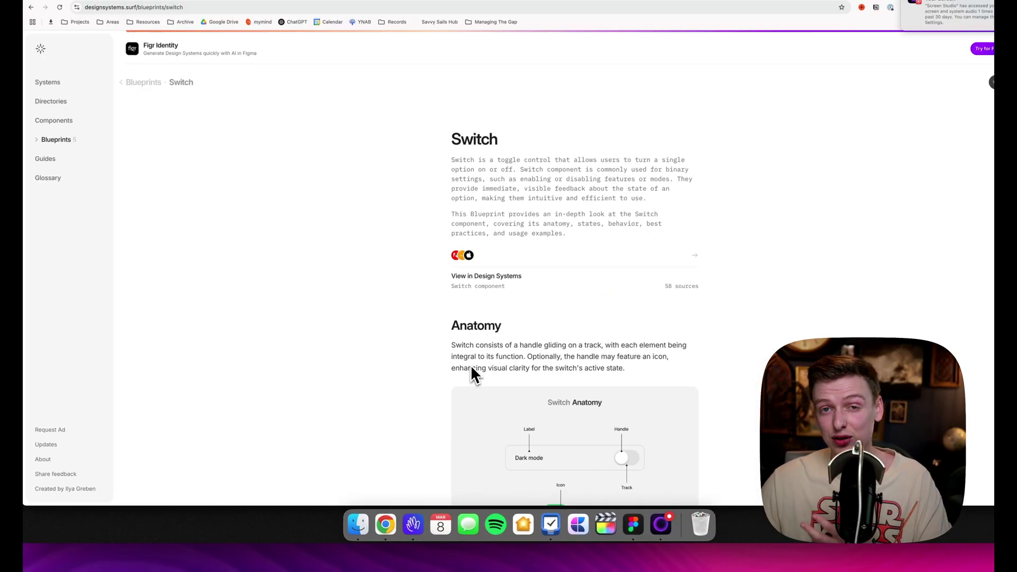
pyautogui.scroll(-2, 609, 345)
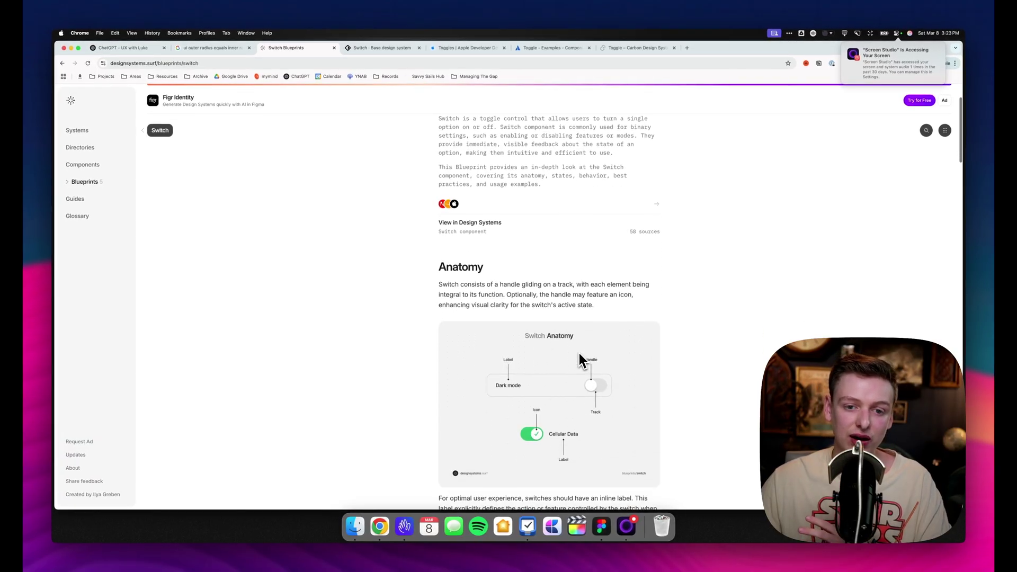
pyautogui.scroll(-5, 579, 354)
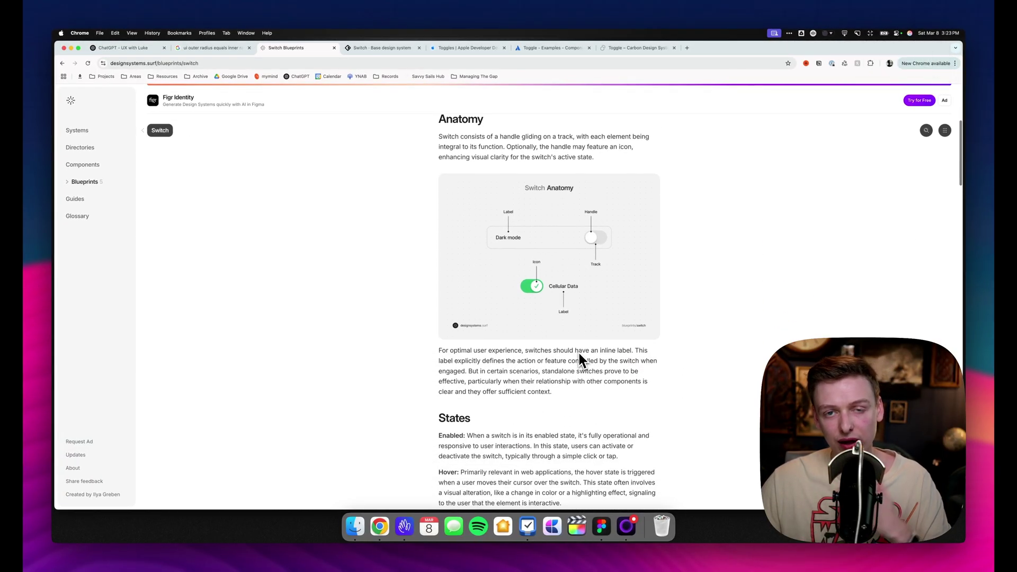
pyautogui.scroll(-5, 579, 356)
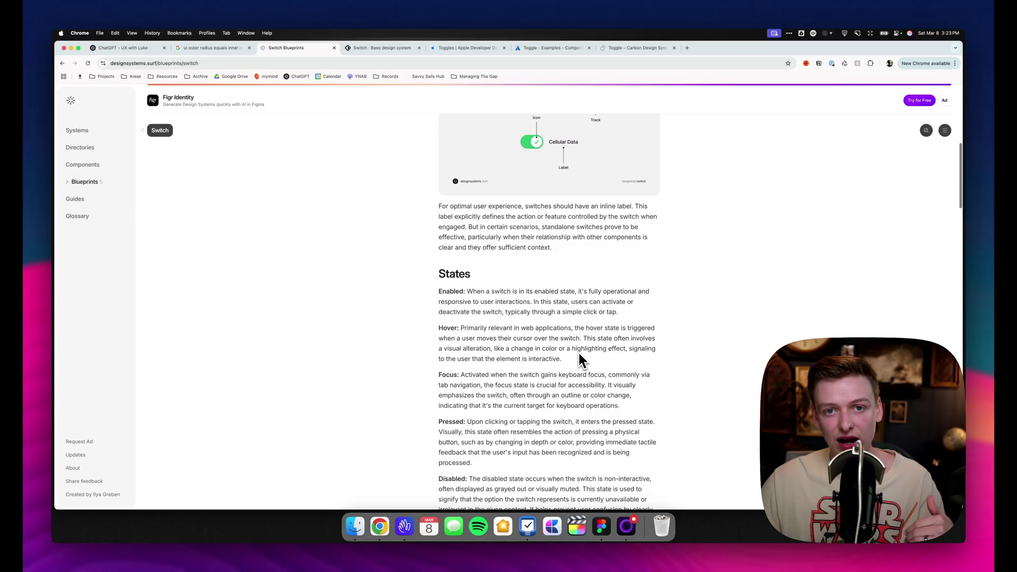
pyautogui.scroll(-3, 580, 360)
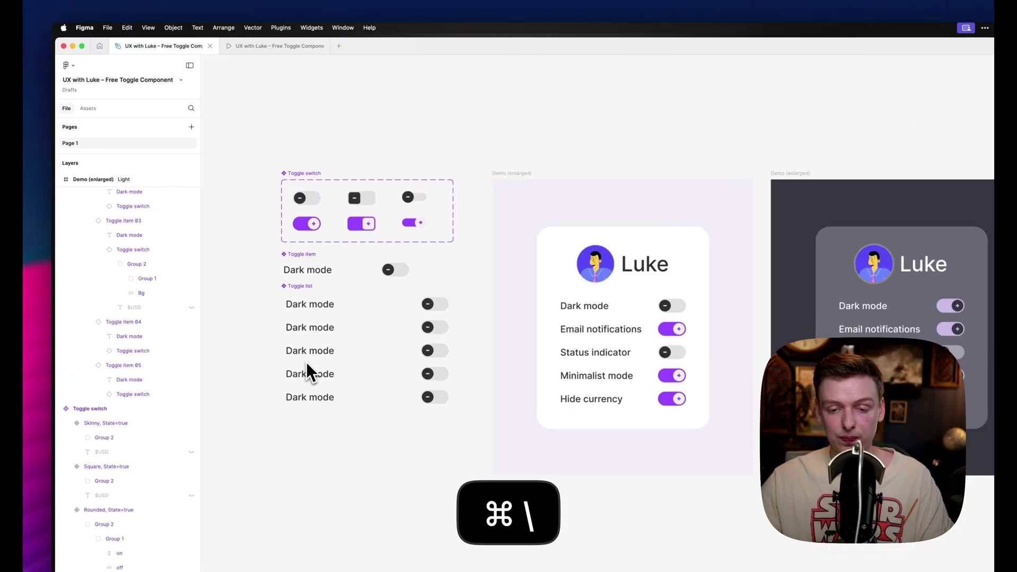
# Switch to the Figma file and examine the Toggle switch variants, the Toggle item and the Toggle list components
pyautogui.press('super+backslash')
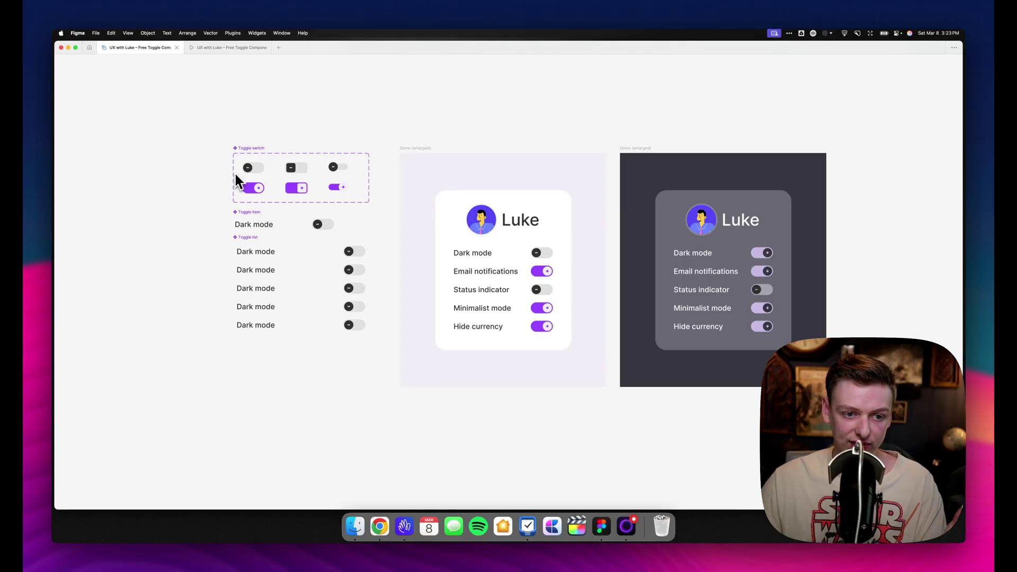
pyautogui.scroll(5, 235, 175)
pyautogui.click(270, 165)
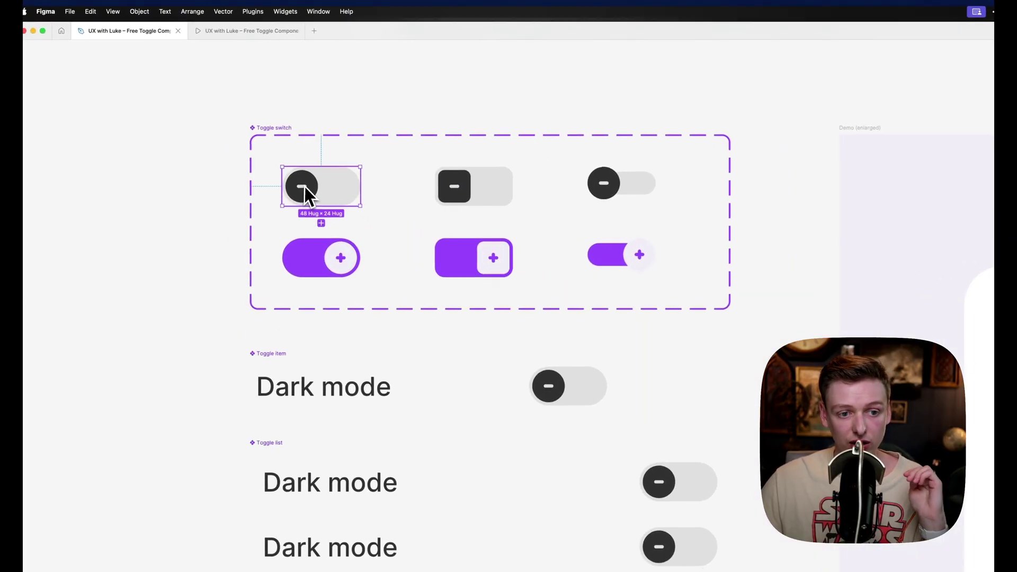
pyautogui.scroll(-5, 352, 192)
pyautogui.click(304, 251)
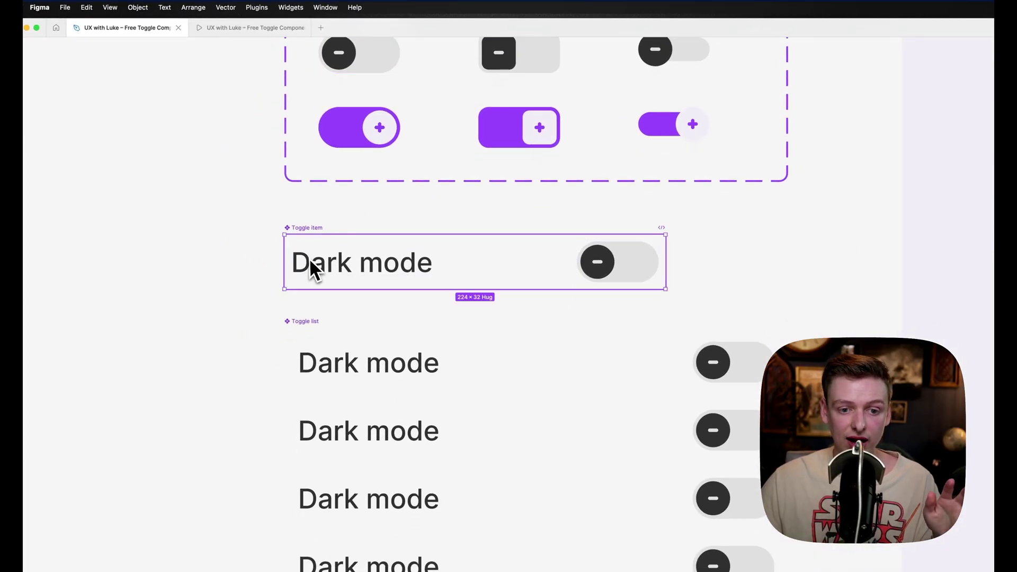
pyautogui.scroll(-3, 402, 272)
pyautogui.scroll(-1, 400, 271)
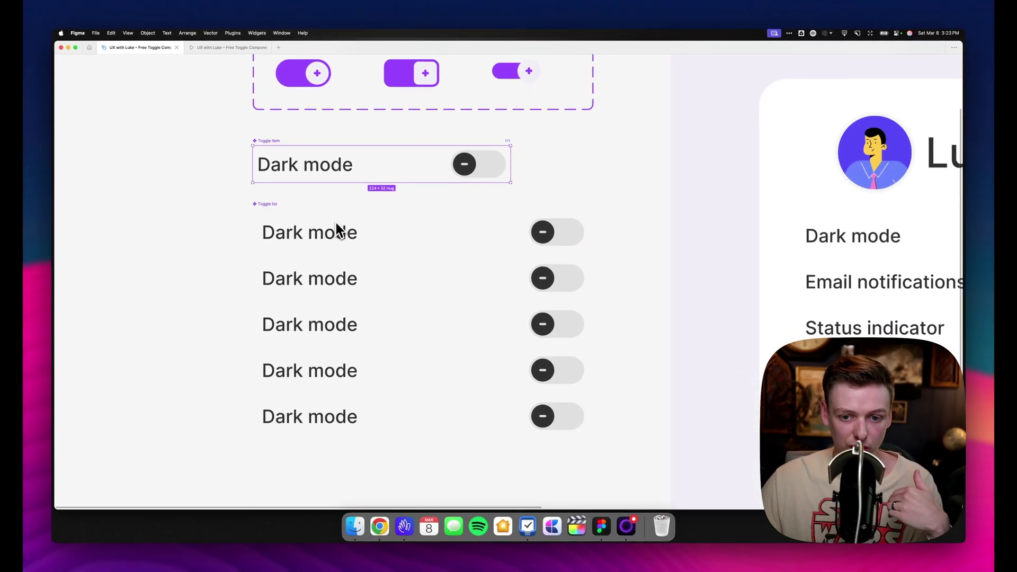
pyautogui.scroll(5, 336, 227)
# Place an instance of the rounded off-state toggle above the Toggle switch component set and show the interface
pyautogui.click(319, 173)
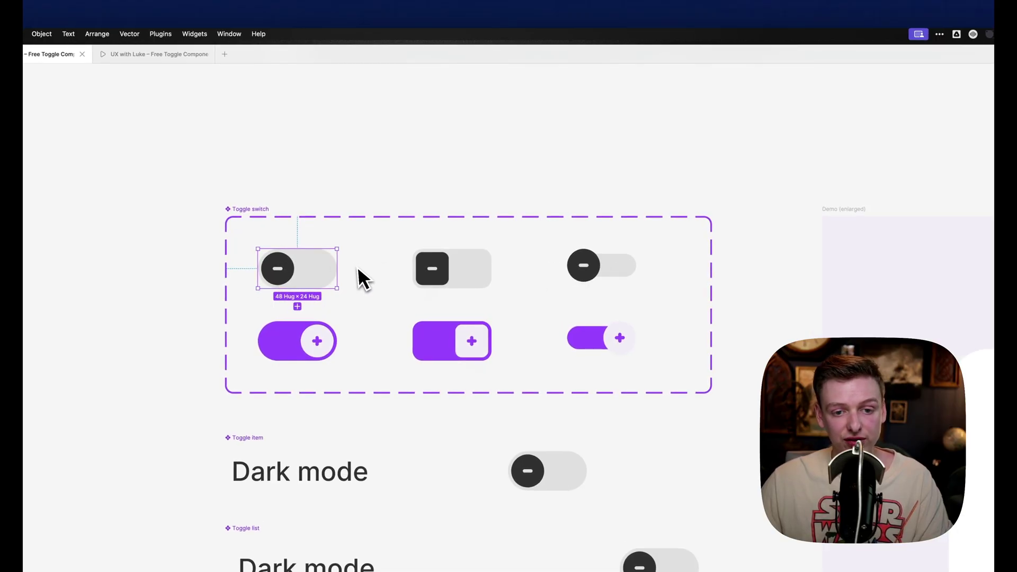
pyautogui.scroll(2, 364, 279)
pyautogui.moveTo(335, 277); pyautogui.dragTo(476, 151)
pyautogui.press('super+backslash')
pyautogui.scroll(3, 475, 151)
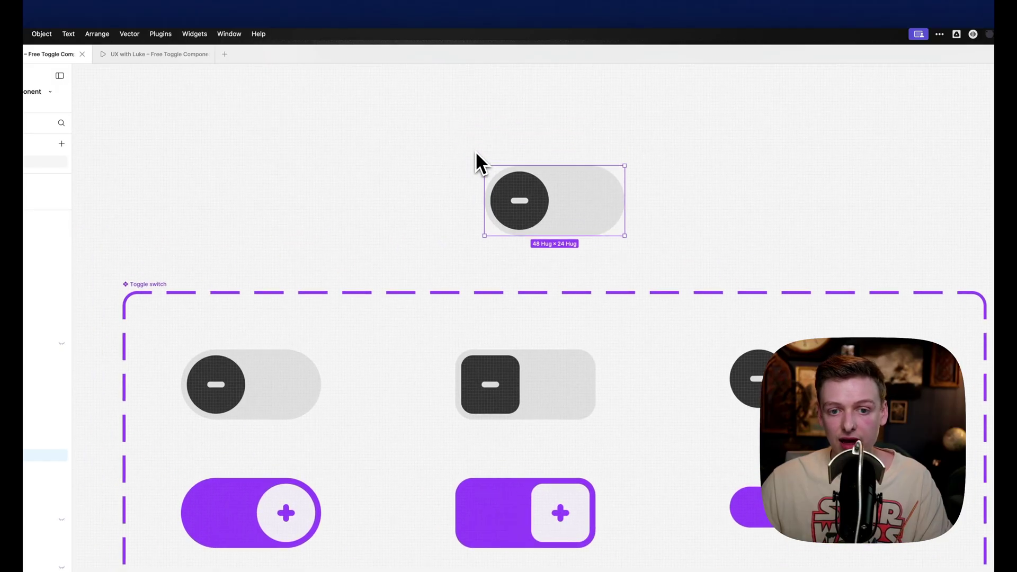
# Try the Square and Skinny styles on the toggle instance and switch its State on and off
pyautogui.click(895, 146)
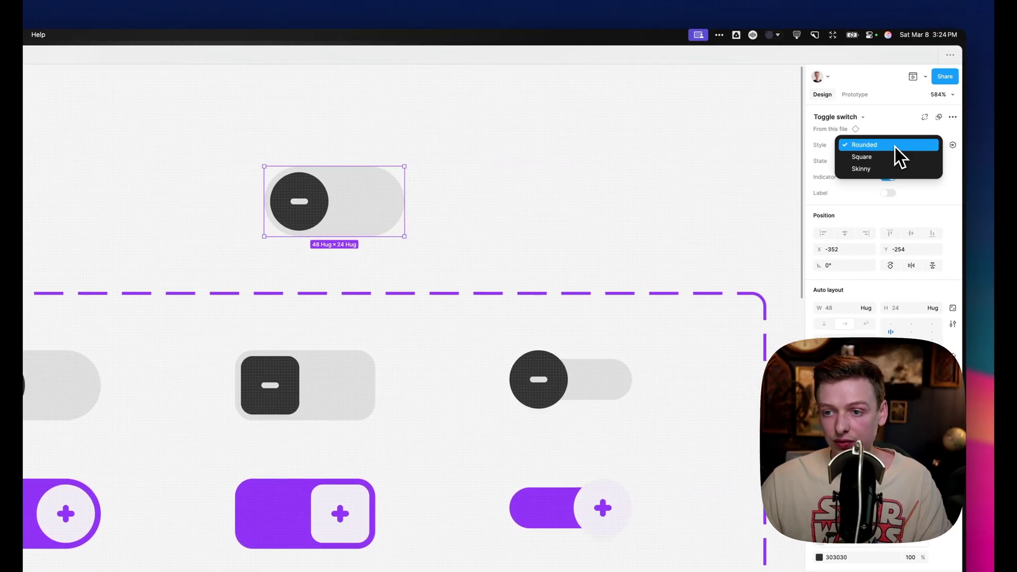
pyautogui.click(894, 168)
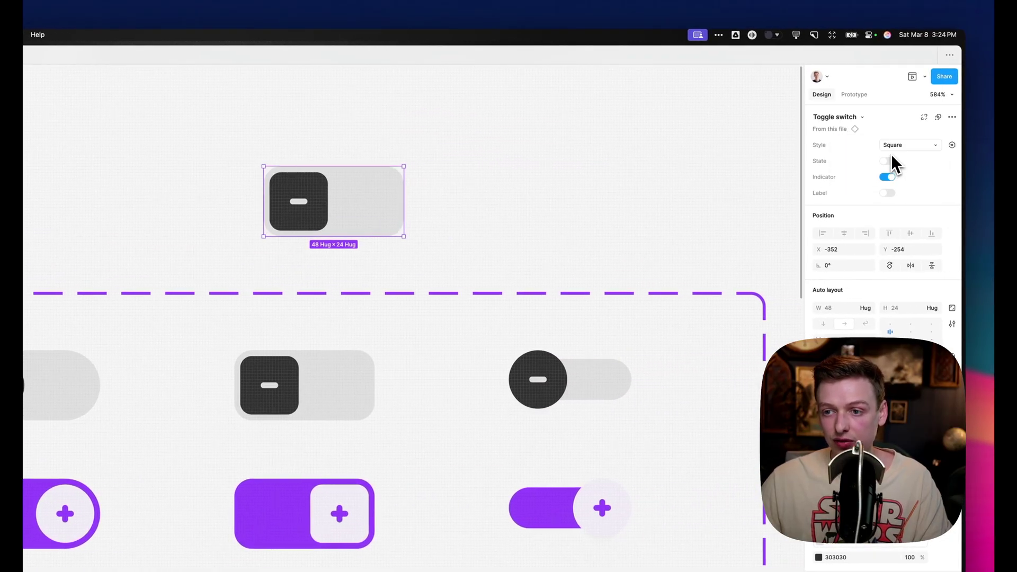
pyautogui.click(888, 161)
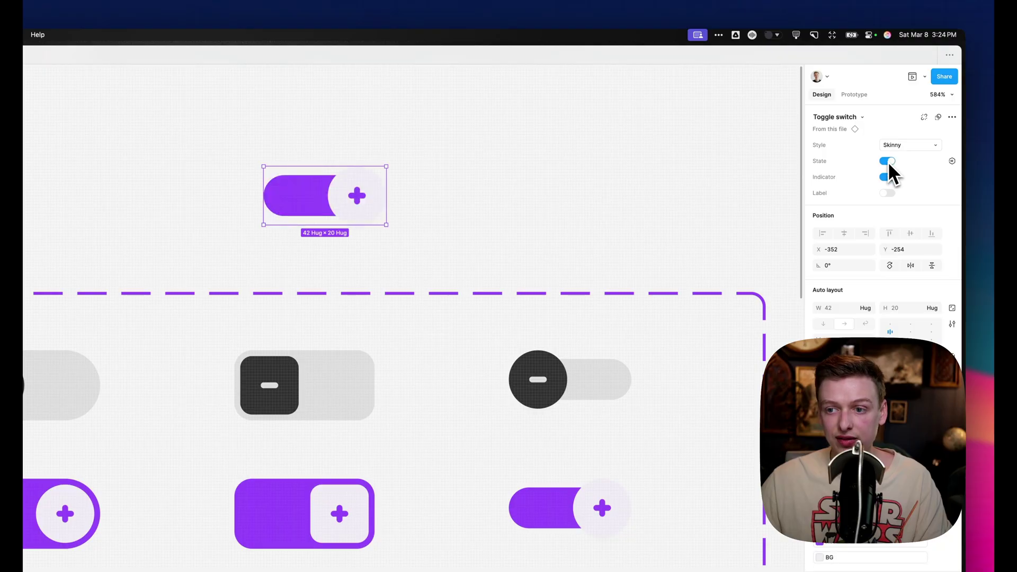
pyautogui.click(888, 161)
pyautogui.click(888, 161)
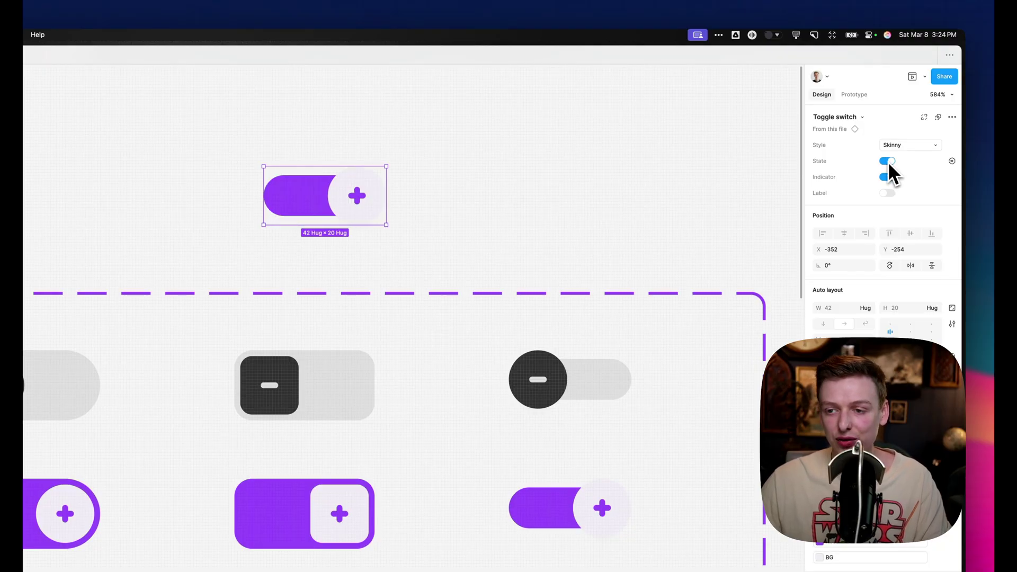
pyautogui.click(888, 161)
# Turn the instance's Indicator off and back on, and enable its State and Label properties
pyautogui.click(888, 178)
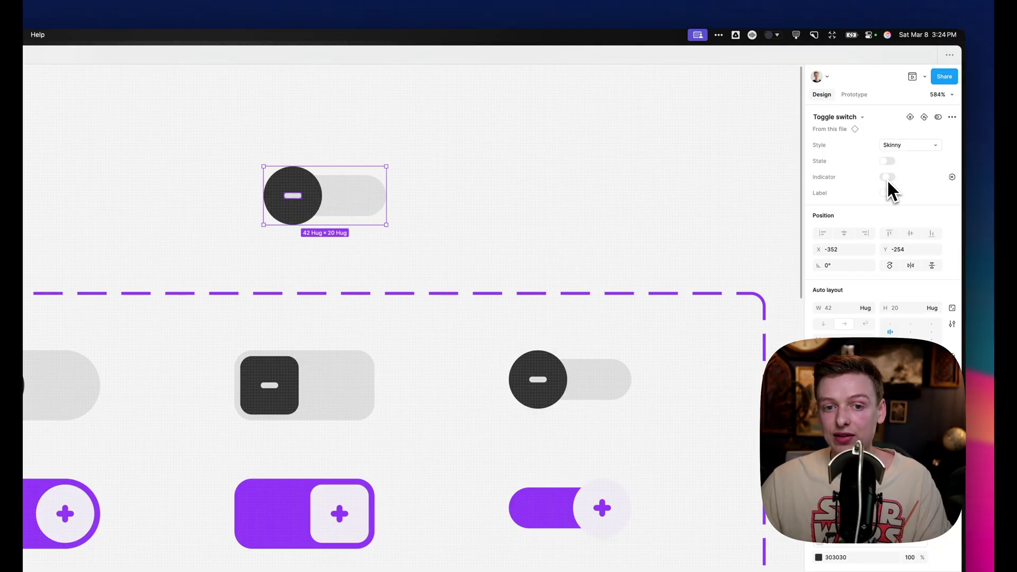
pyautogui.click(888, 178)
pyautogui.click(885, 161)
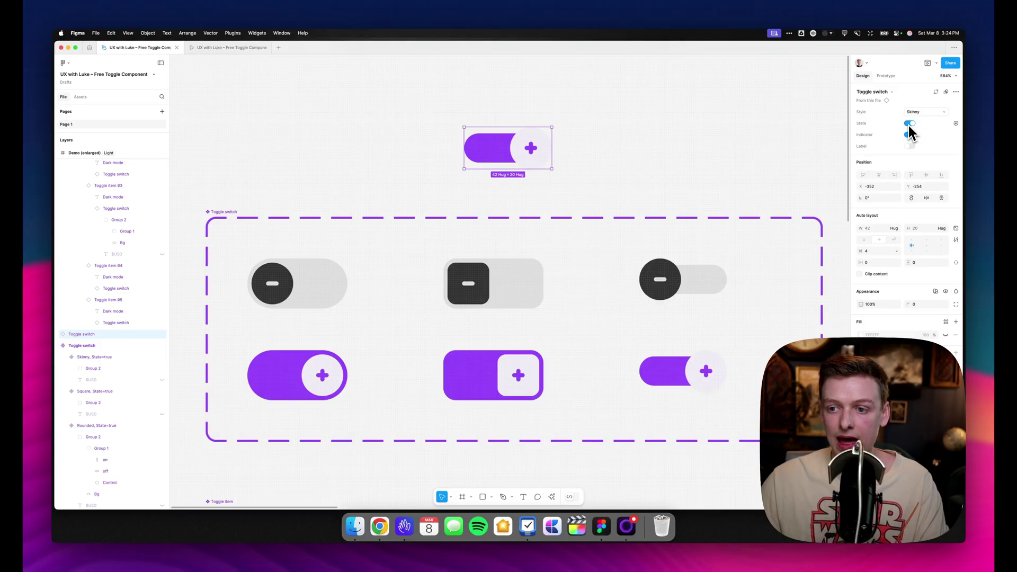
pyautogui.click(909, 145)
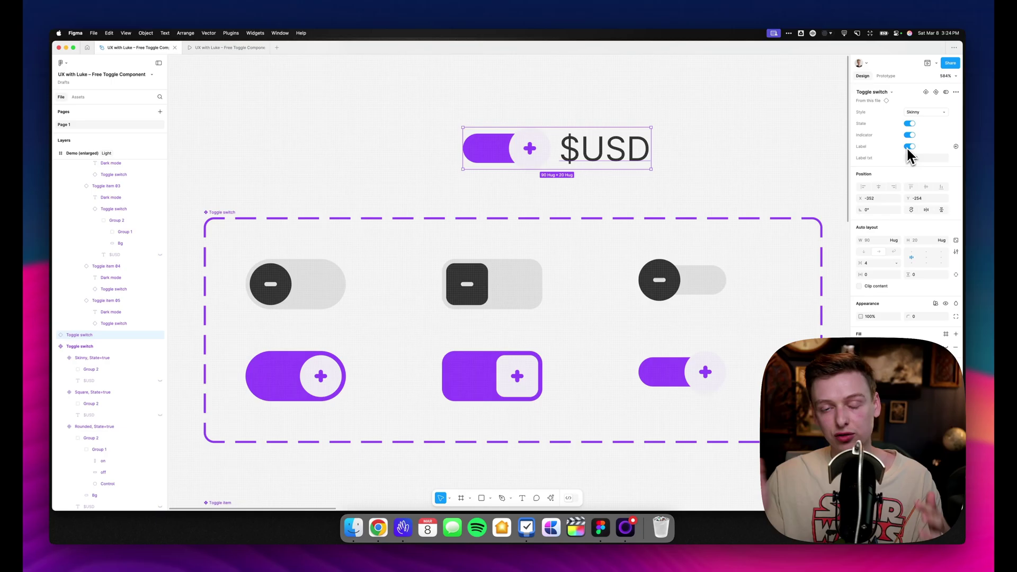
# Review the component set, and cut the labelled Skinny toggle instance from above it
pyautogui.scroll(-3, 710, 170)
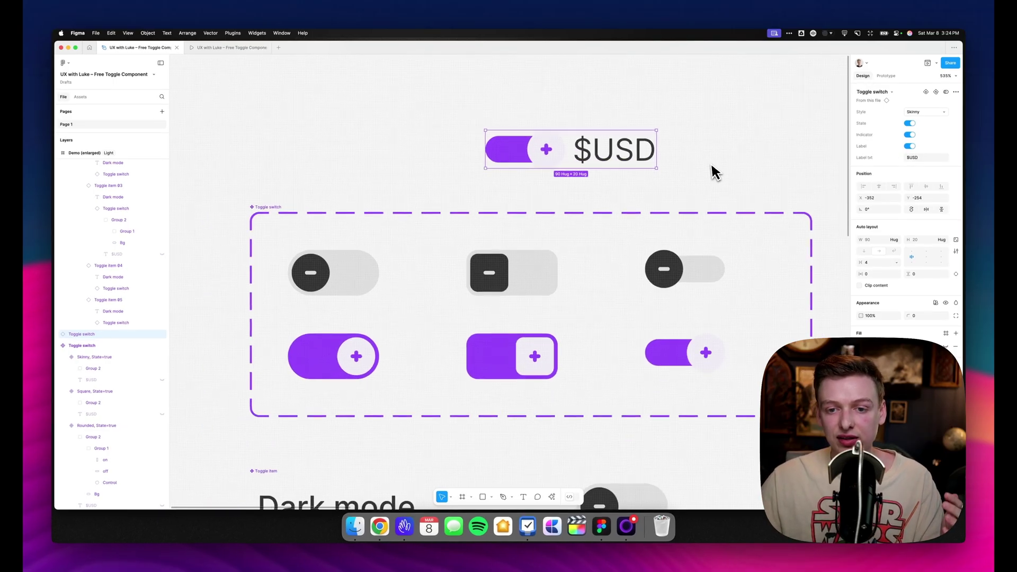
pyautogui.scroll(-2, 695, 168)
pyautogui.scroll(-2, 567, 130)
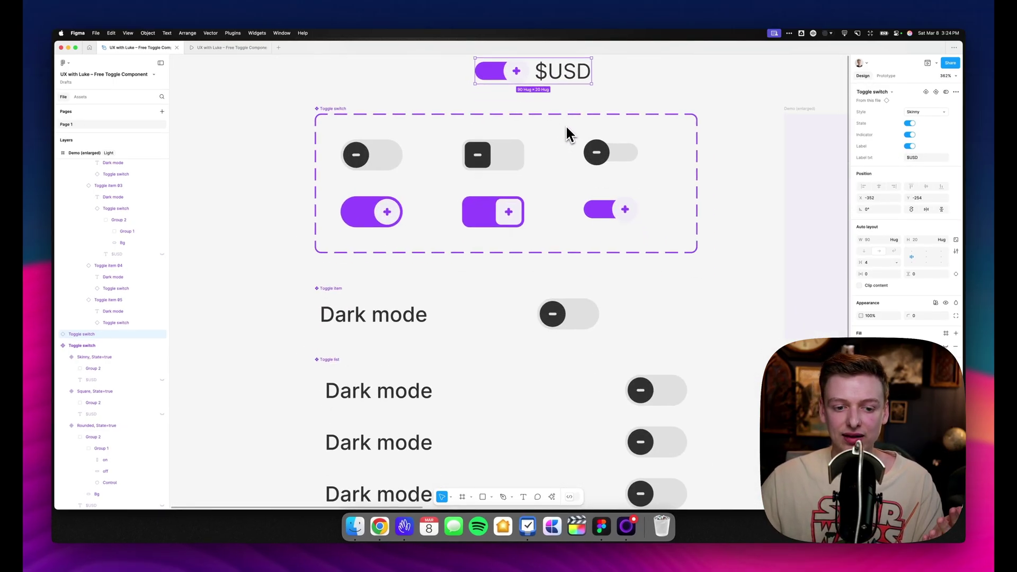
pyautogui.scroll(-1, 440, 273)
pyautogui.scroll(3, 546, 280)
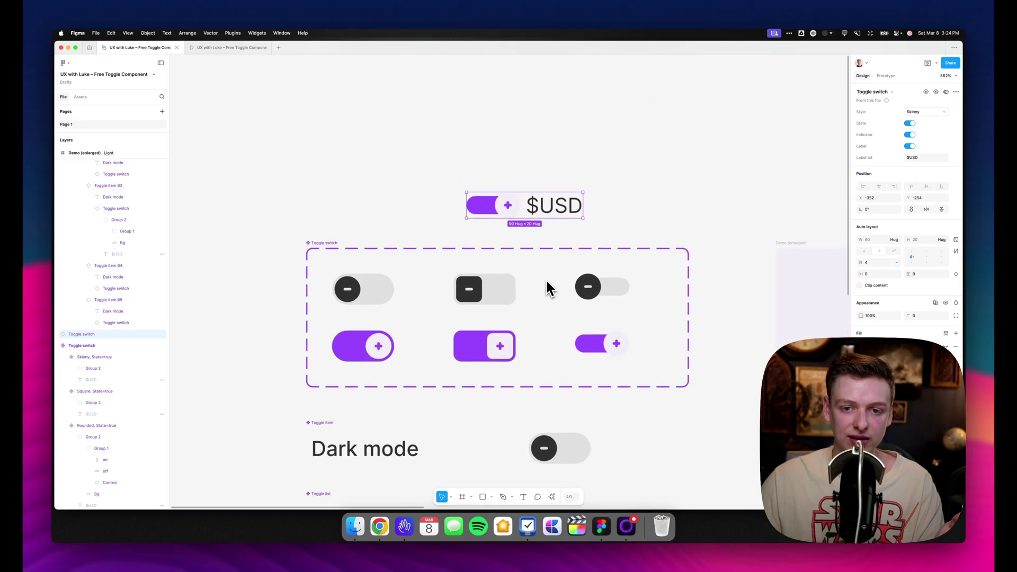
pyautogui.scroll(3, 513, 253)
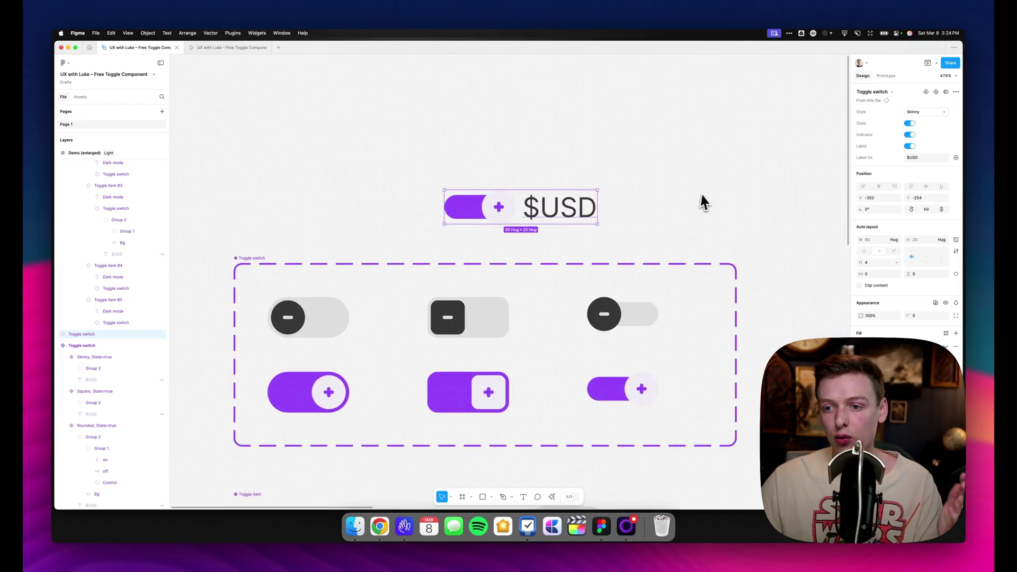
pyautogui.press('super+x')
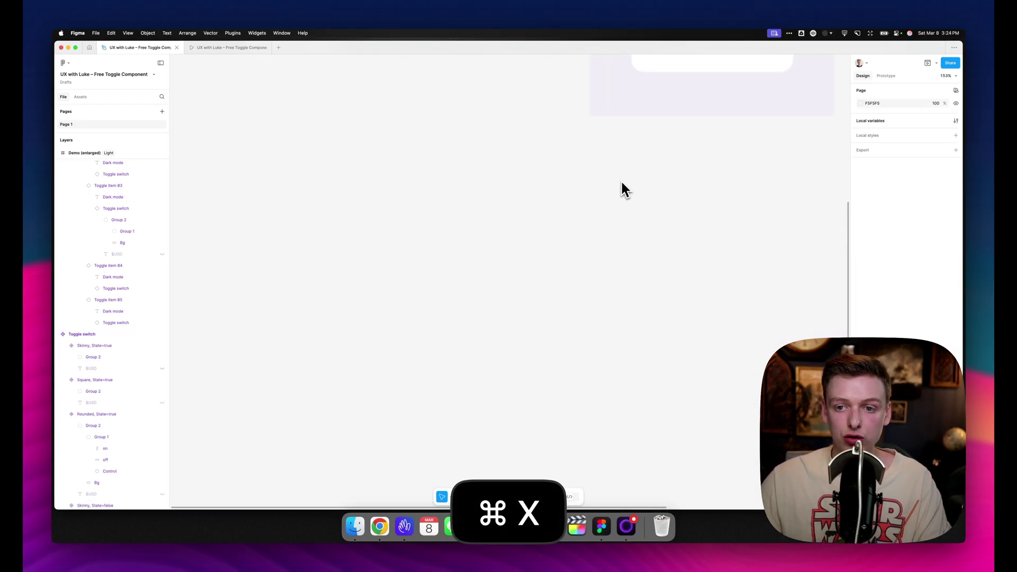
# Draw a rectangle on empty canvas below the demo frames and set its size to 48 × 24
pyautogui.press('r')
pyautogui.moveTo(375, 223); pyautogui.dragTo(459, 264)
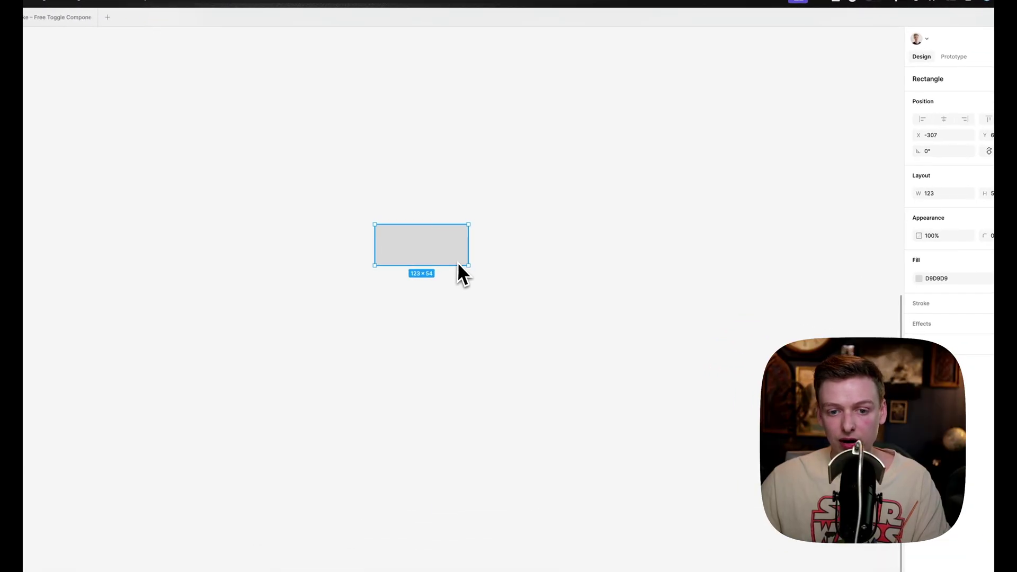
pyautogui.scroll(5, 411, 257)
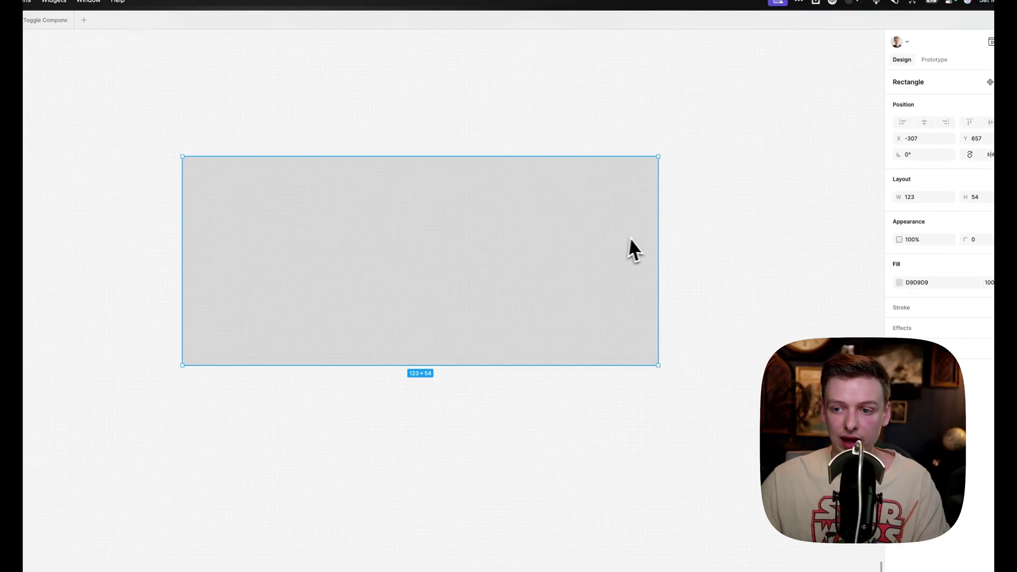
pyautogui.click(912, 202)
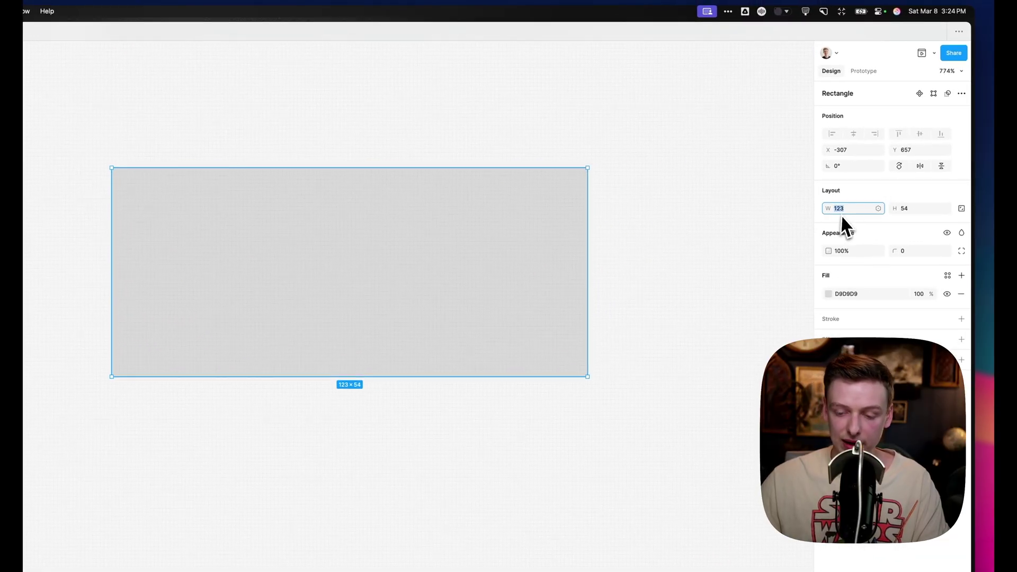
pyautogui.write('48')
pyautogui.press('Tab')
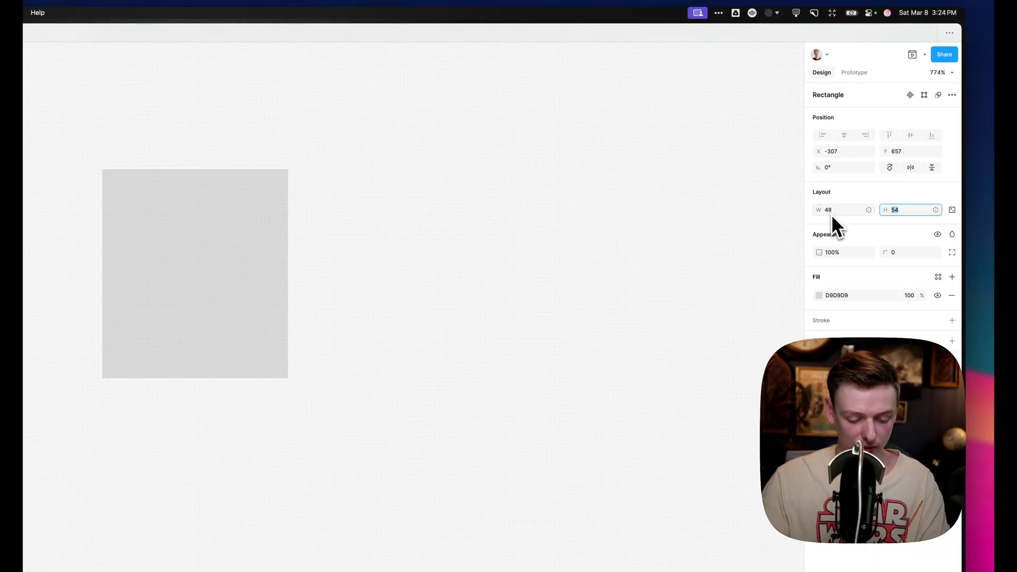
pyautogui.write('24')
pyautogui.press('Return')
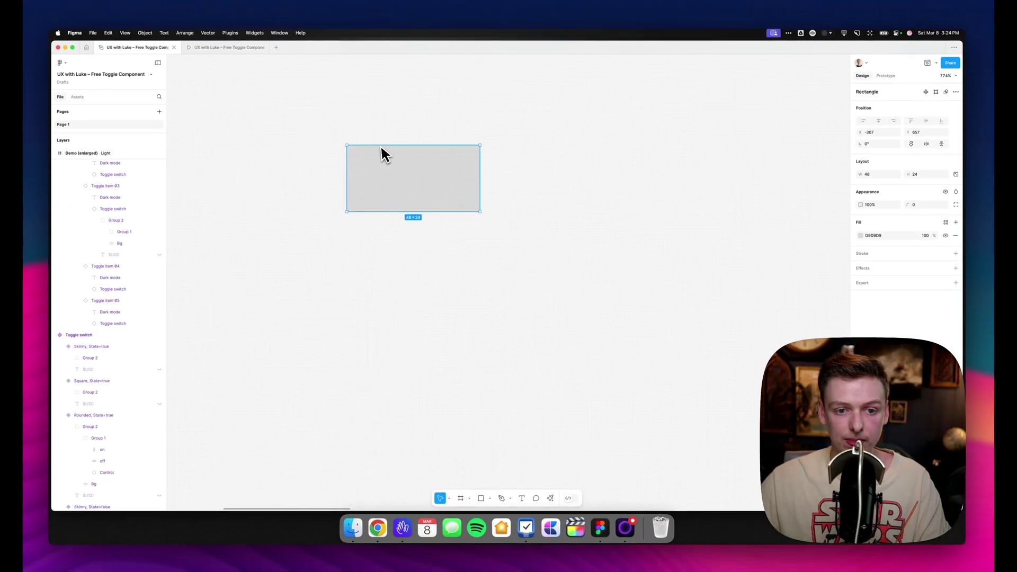
pyautogui.scroll(5, 381, 148)
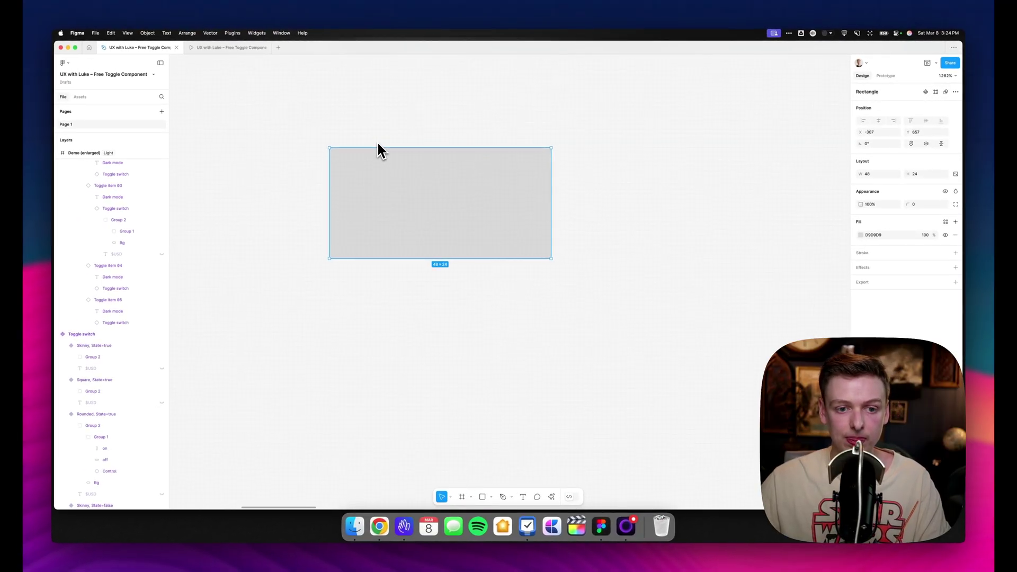
# Duplicate the rectangle in place and apply the Accent library colour to the copy's fill
pyautogui.press('super+d')
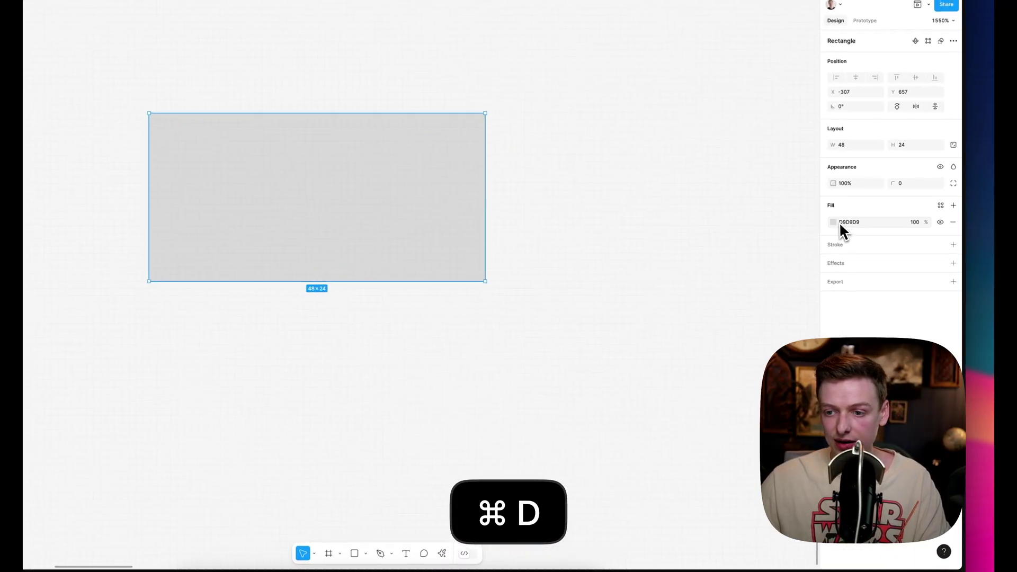
pyautogui.click(860, 235)
pyautogui.click(940, 196)
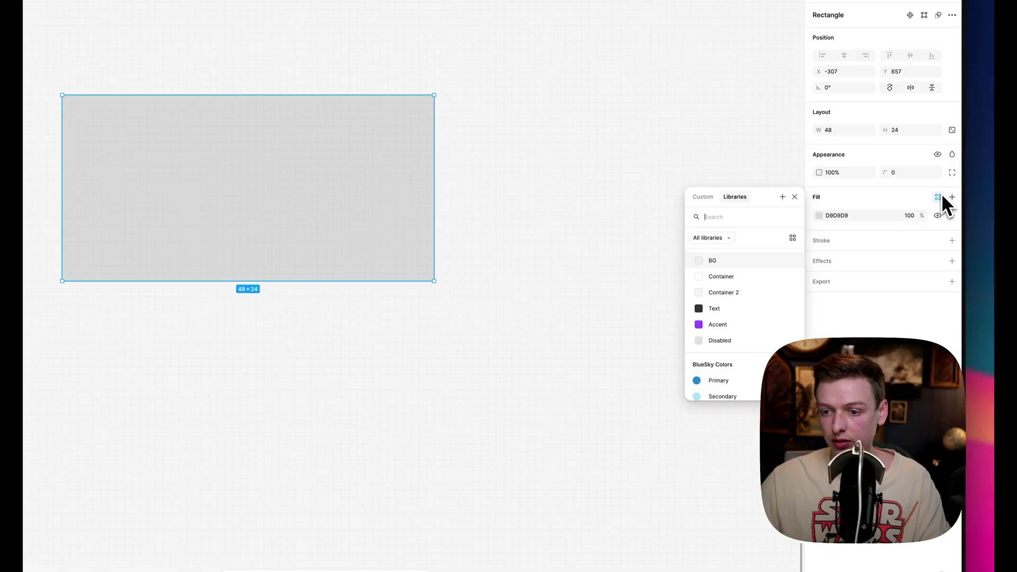
pyautogui.click(714, 325)
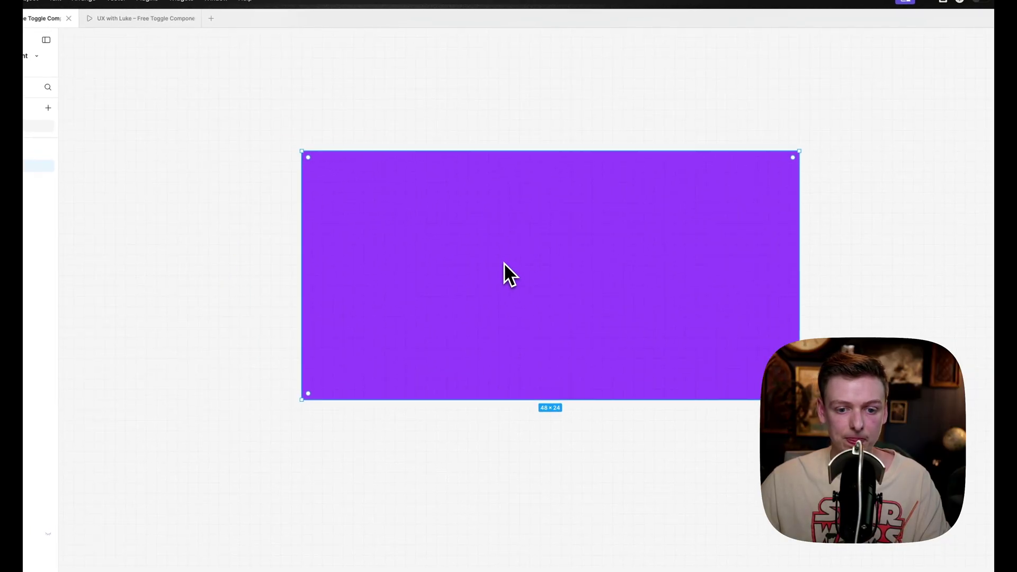
# Shrink the purple copy to 20 × 20 and place it at the grey rectangle's left end with a 2 px inset
pyautogui.moveTo(318, 244); pyautogui.dragTo(450, 242)
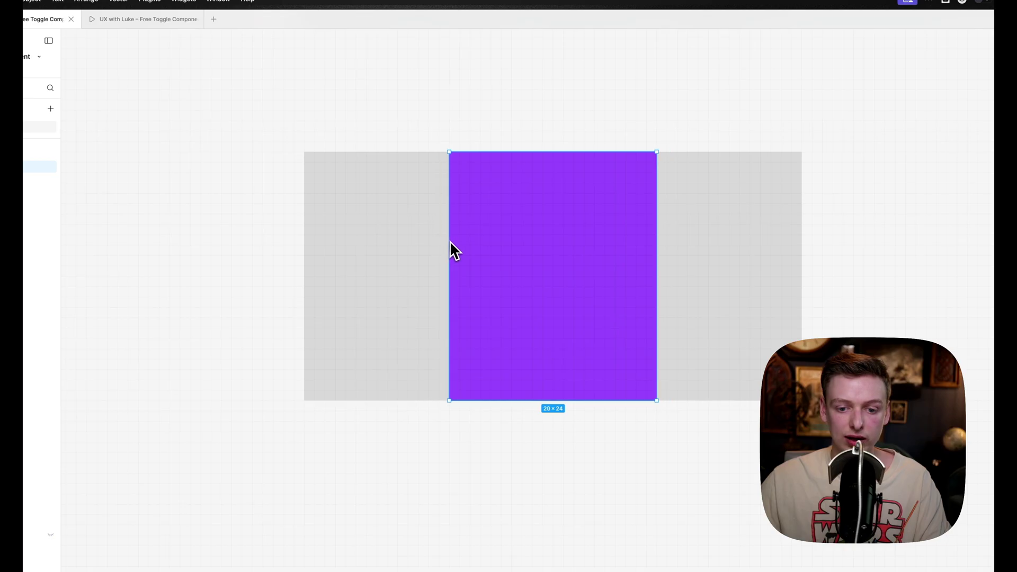
pyautogui.moveTo(568, 154); pyautogui.dragTo(568, 173)
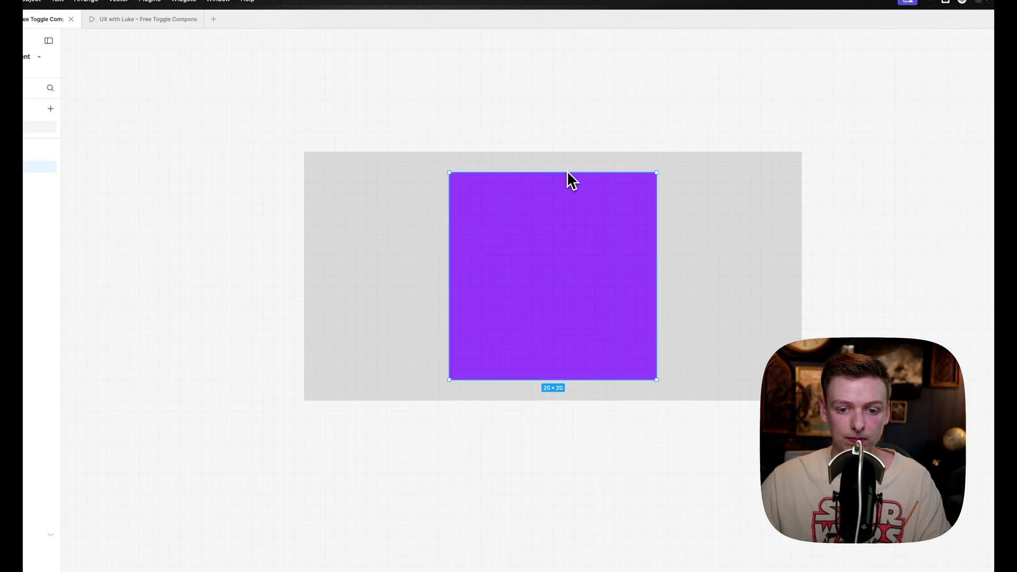
pyautogui.moveTo(581, 223); pyautogui.dragTo(454, 213)
pyautogui.scroll(2, 287, 231)
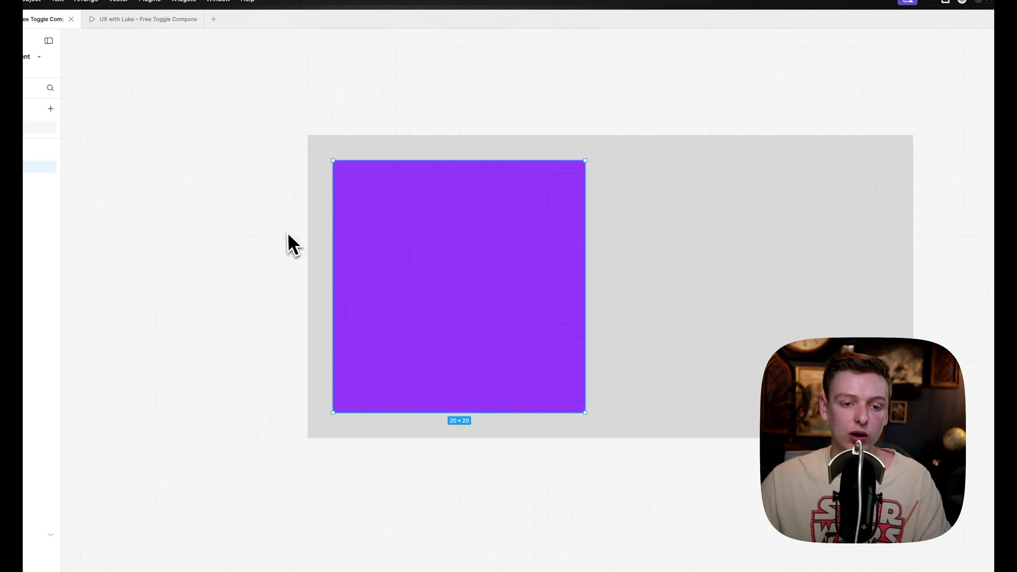
# Set the corner radius of the grey 48 × 24 track rectangle to 6
pyautogui.scroll(-1, 287, 232)
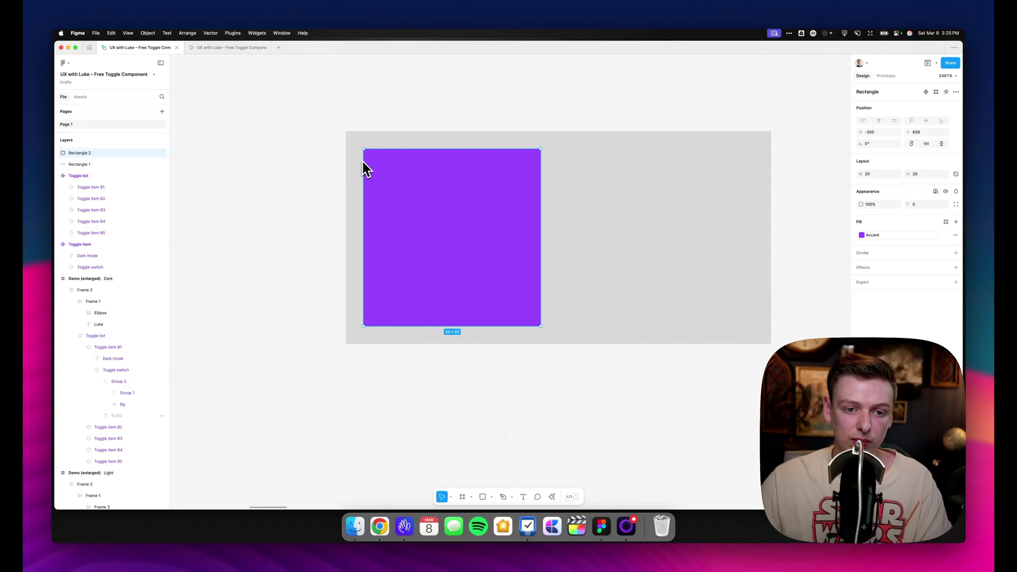
pyautogui.scroll(3, 350, 141)
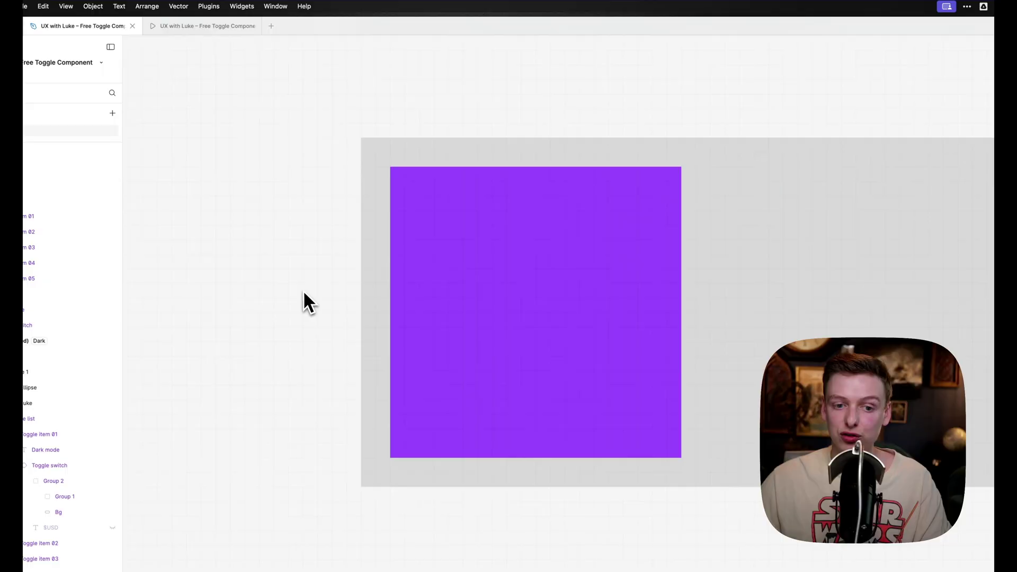
pyautogui.moveTo(293, 288); pyautogui.dragTo(530, 176)
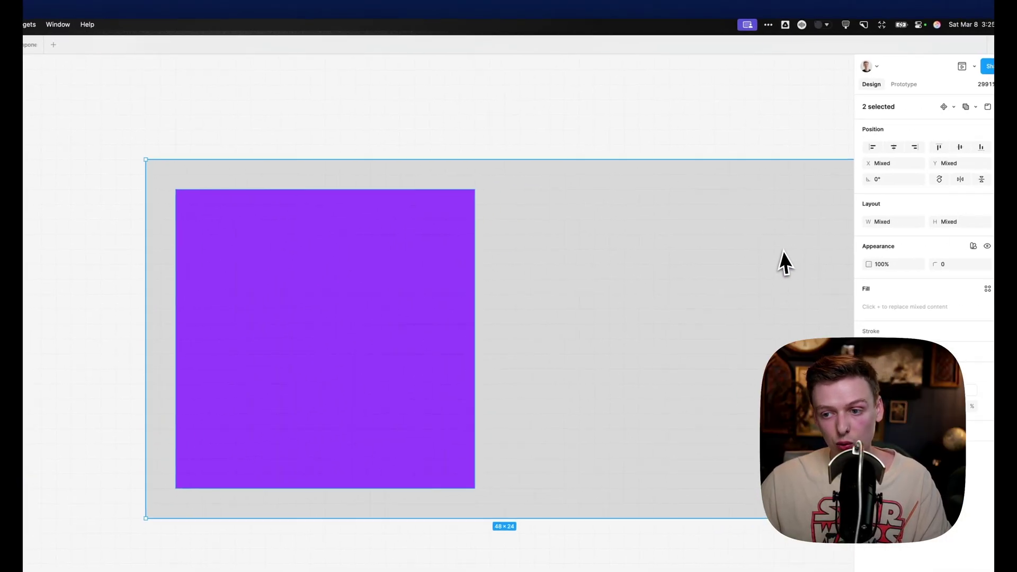
pyautogui.click(906, 269)
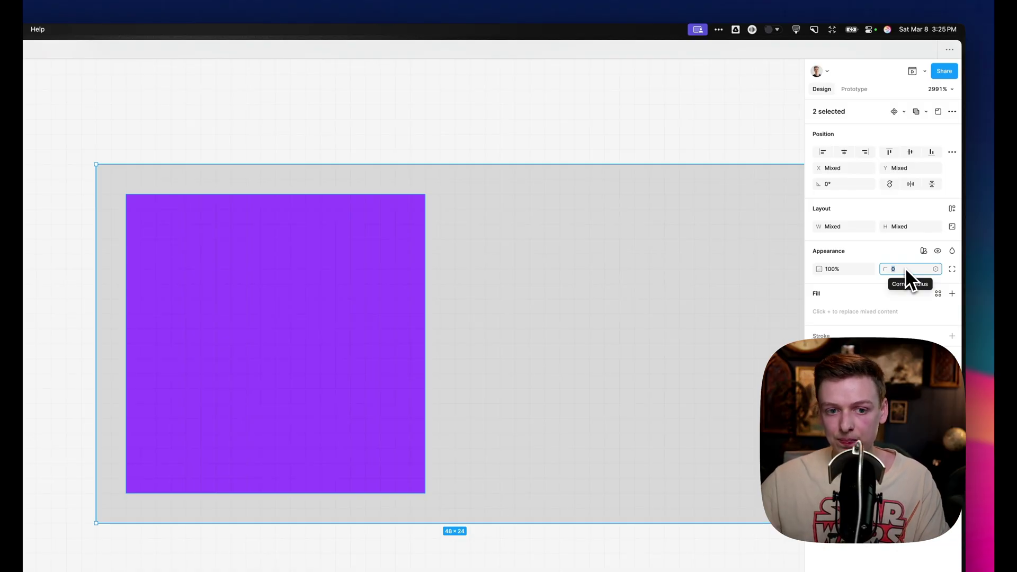
pyautogui.click(641, 199)
pyautogui.click(590, 153)
pyautogui.click(609, 182)
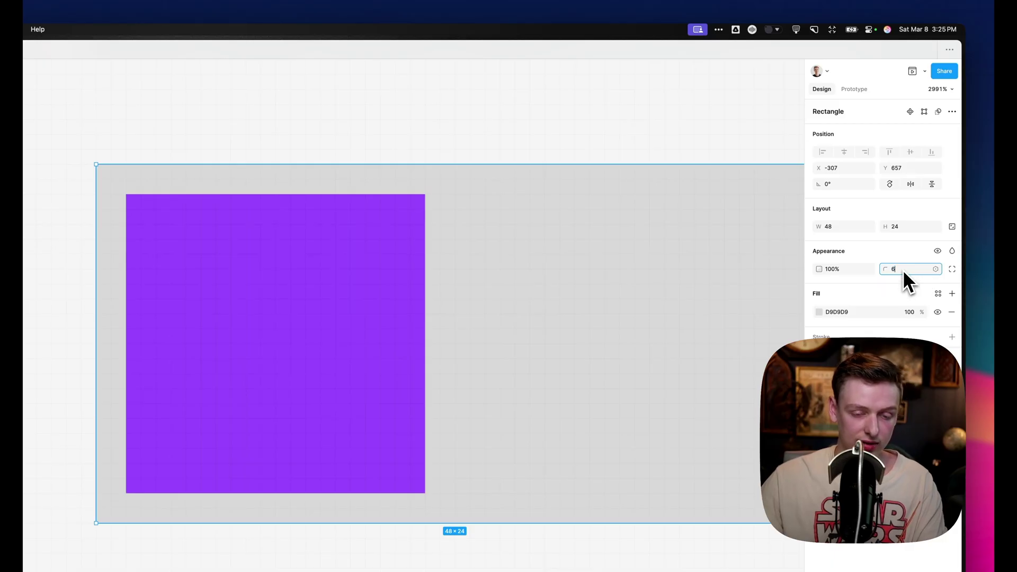
pyautogui.write('6')
pyautogui.press('Return')
# Give the purple 20 × 20 handle a corner radius of 4
pyautogui.click(263, 319)
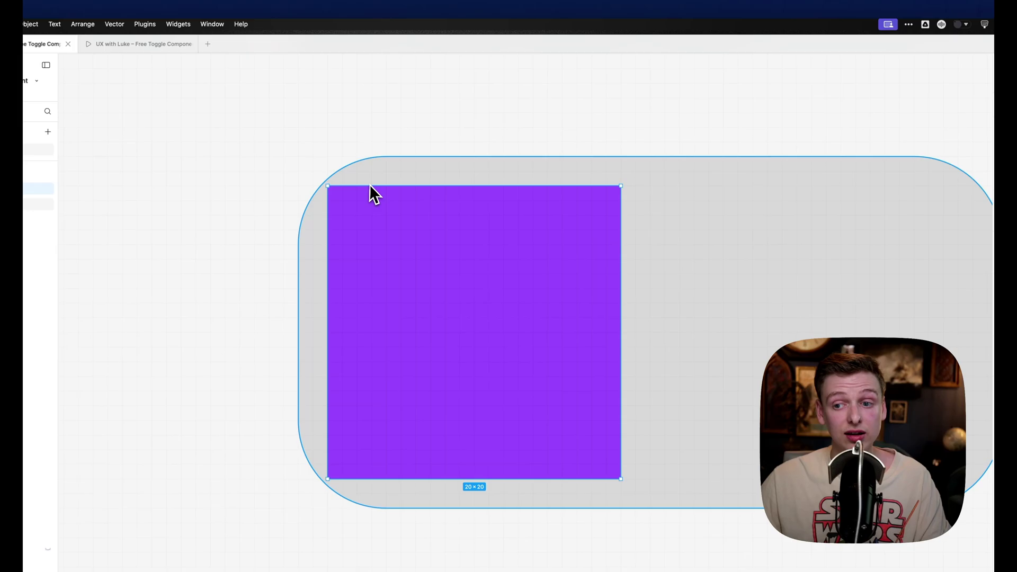
pyautogui.click(398, 146)
pyautogui.click(438, 254)
pyautogui.click(917, 253)
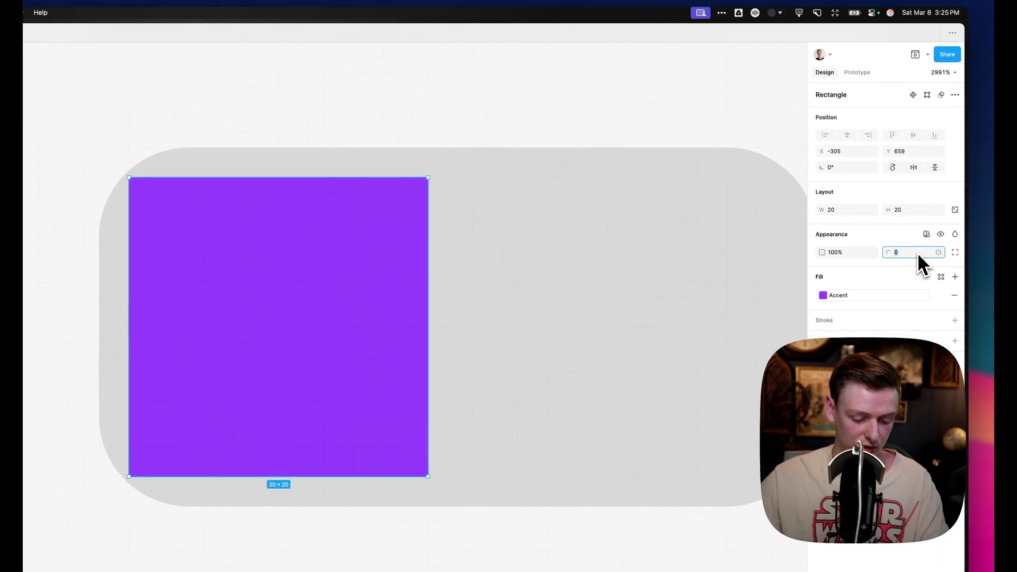
pyautogui.write('4')
pyautogui.press('Return')
pyautogui.click(245, 259)
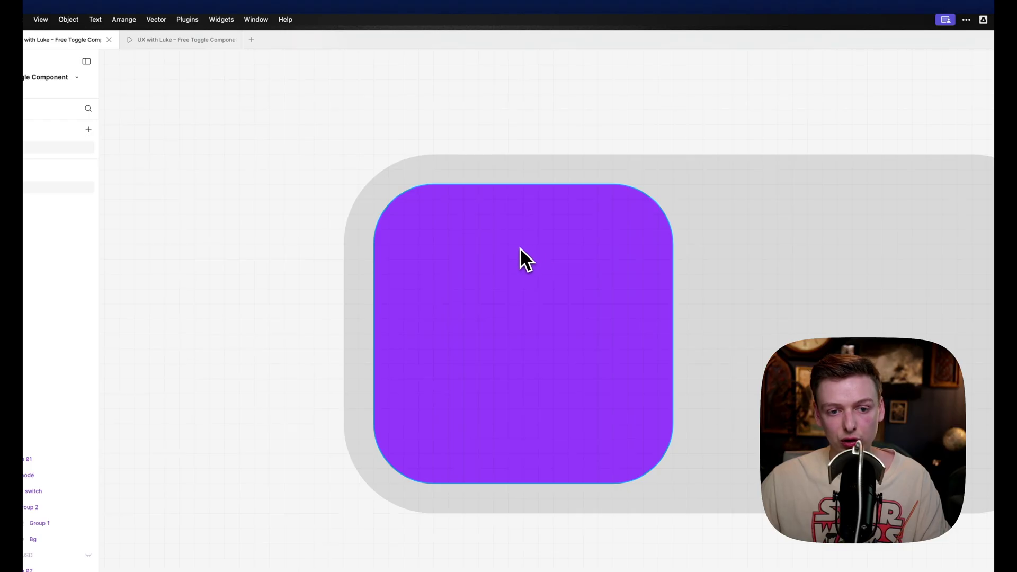
# Draw a 2 × 6 rectangle in the middle of the purple handle
pyautogui.scroll(-2, 363, 204)
pyautogui.scroll(2, 360, 203)
pyautogui.scroll(-1, 360, 203)
pyautogui.press('t')
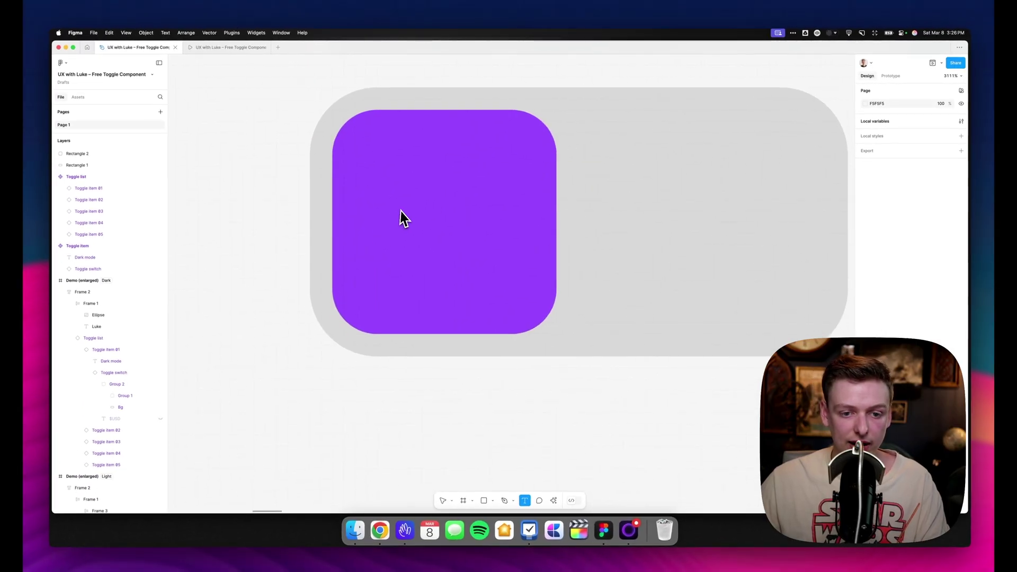
pyautogui.press('r')
pyautogui.moveTo(427, 186); pyautogui.dragTo(453, 259)
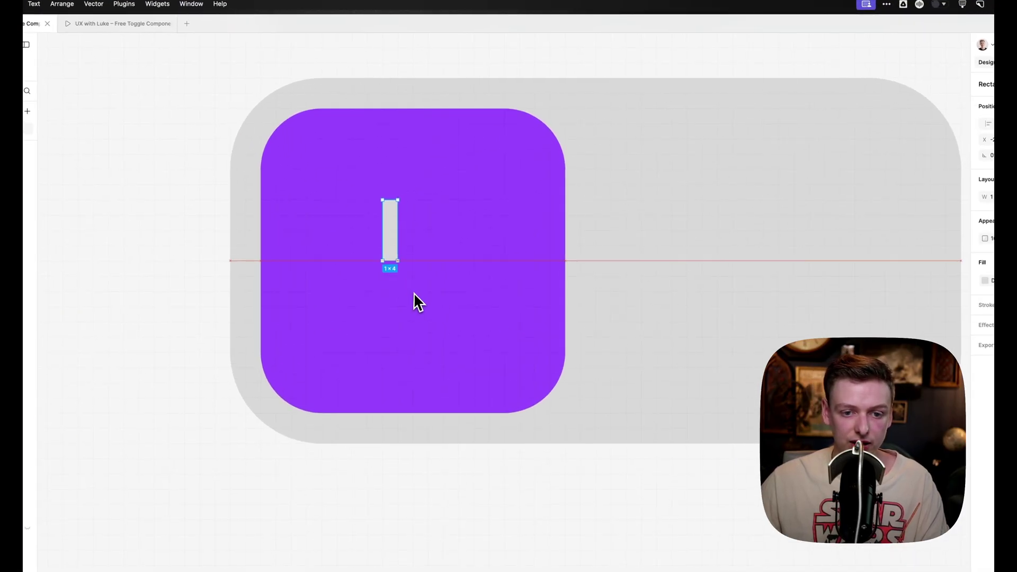
pyautogui.moveTo(415, 293); pyautogui.dragTo(416, 312)
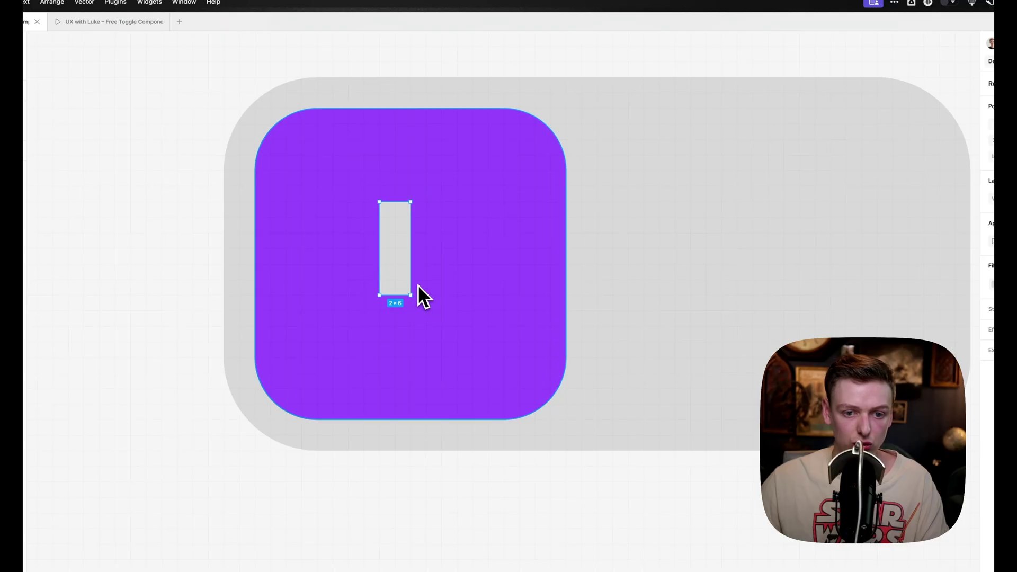
# Rotate the small bar to -90° so it lies horizontally, and set its corner radius to 999
pyautogui.moveTo(412, 197); pyautogui.dragTo(490, 284)
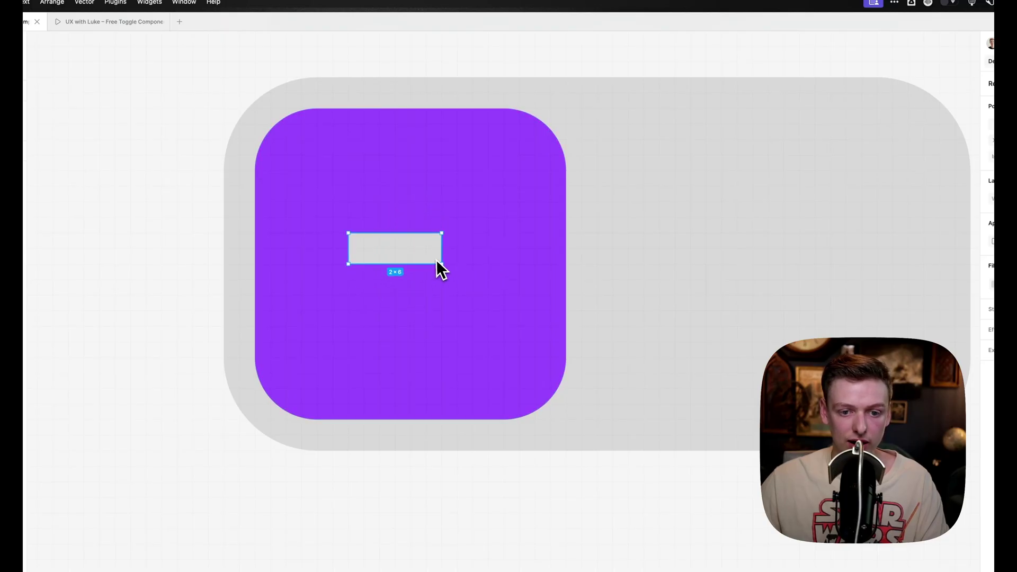
pyautogui.moveTo(437, 259); pyautogui.dragTo(434, 263)
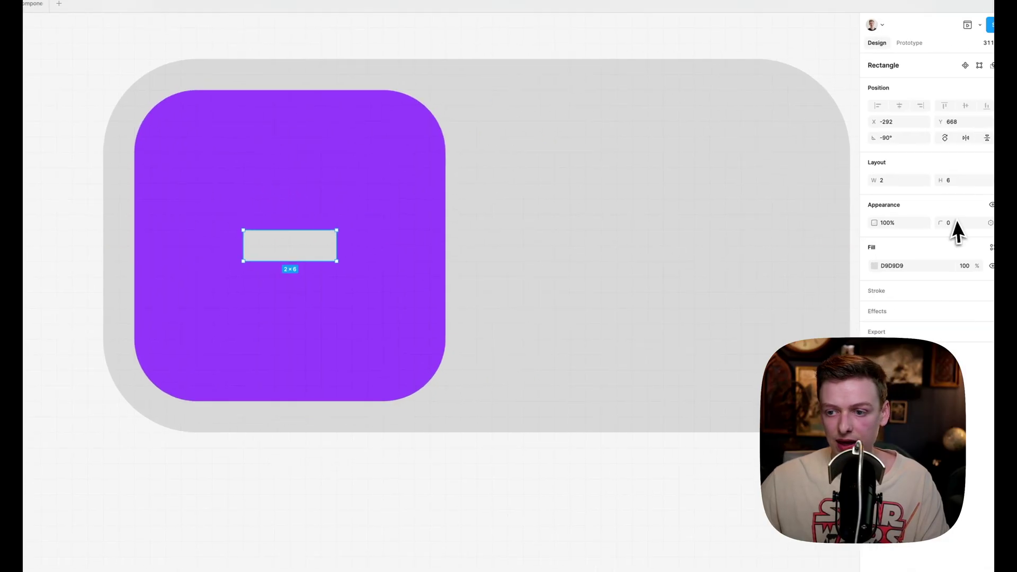
pyautogui.click(911, 215)
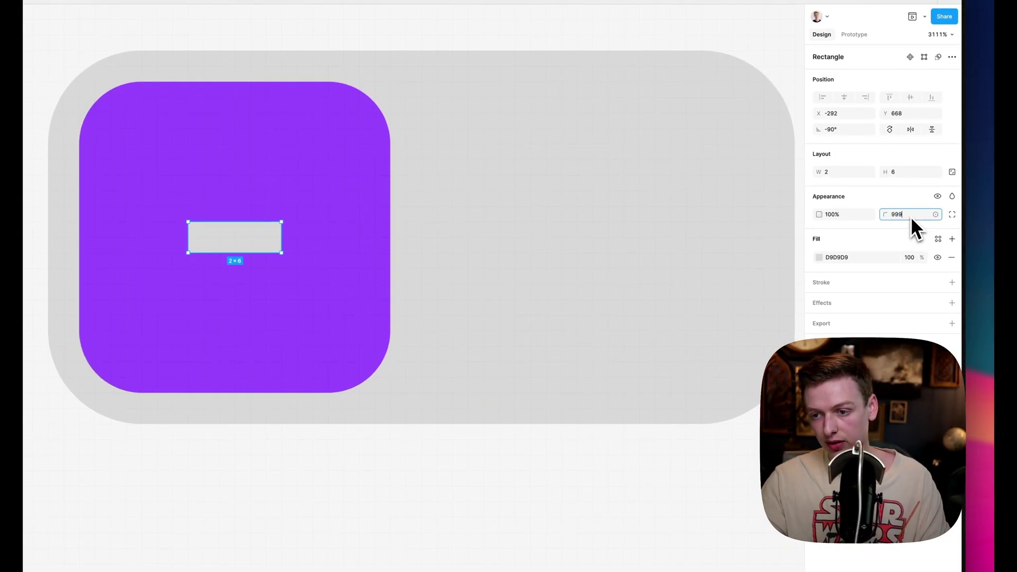
pyautogui.press('Return')
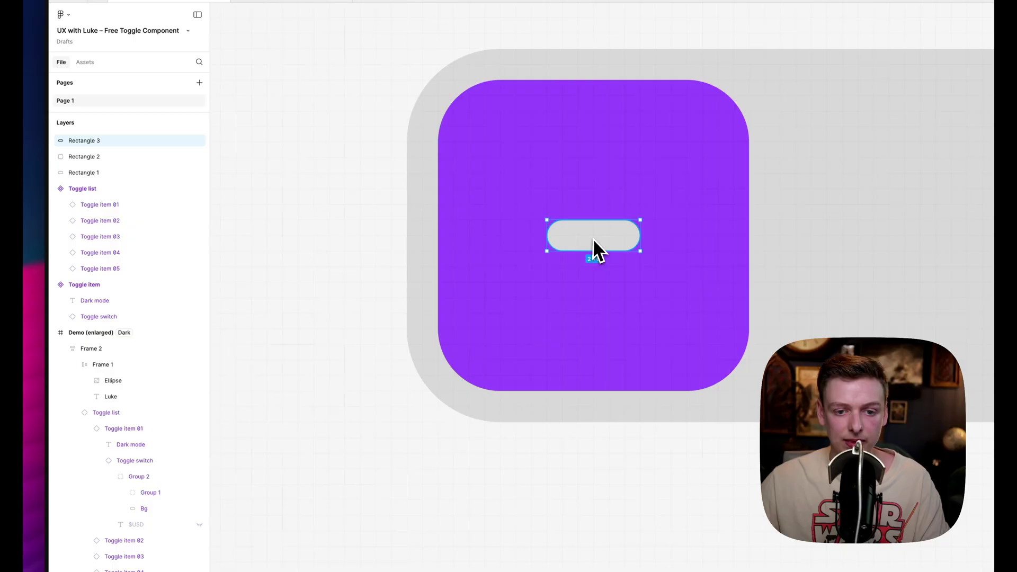
# Duplicate the small bar in place, group both bars and rename the group Indicator
pyautogui.press('super+d')
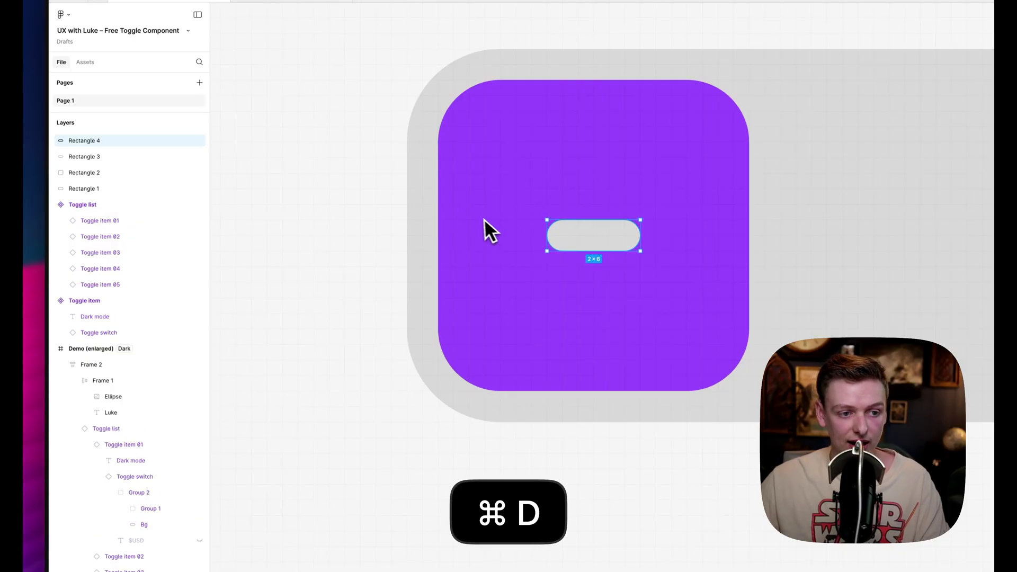
pyautogui.keyDown('shift'); pyautogui.click(163, 156); pyautogui.keyUp('shift')
pyautogui.press('super+g')
pyautogui.press('super+r')
pyautogui.write('I')
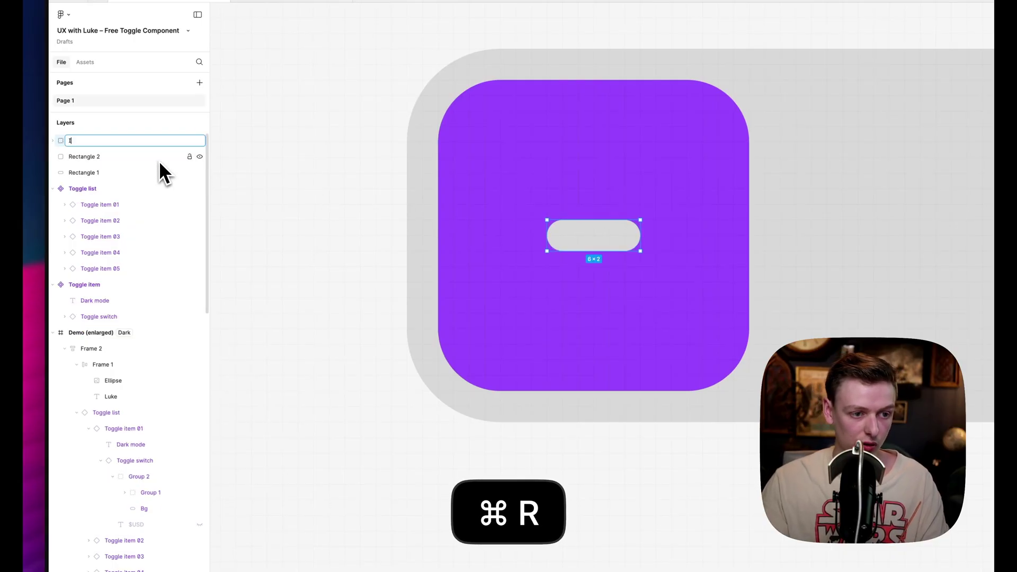
pyautogui.write('ndicator')
pyautogui.press('Return')
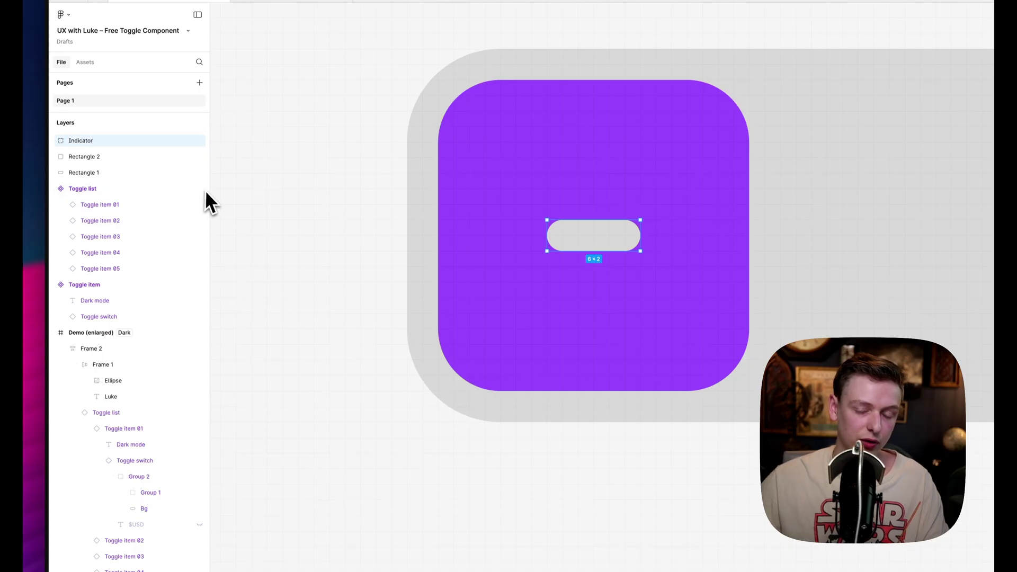
pyautogui.click(364, 241)
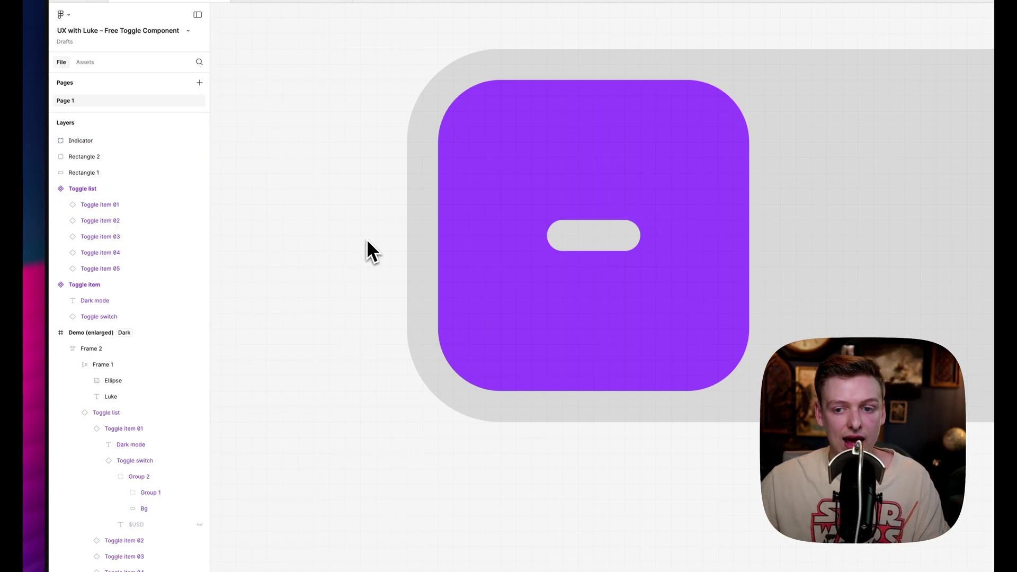
# Add the text "Label" to the right of the grey track and move it close to the track's edge
pyautogui.scroll(-2, 366, 240)
pyautogui.hscroll(2, 363, 241)
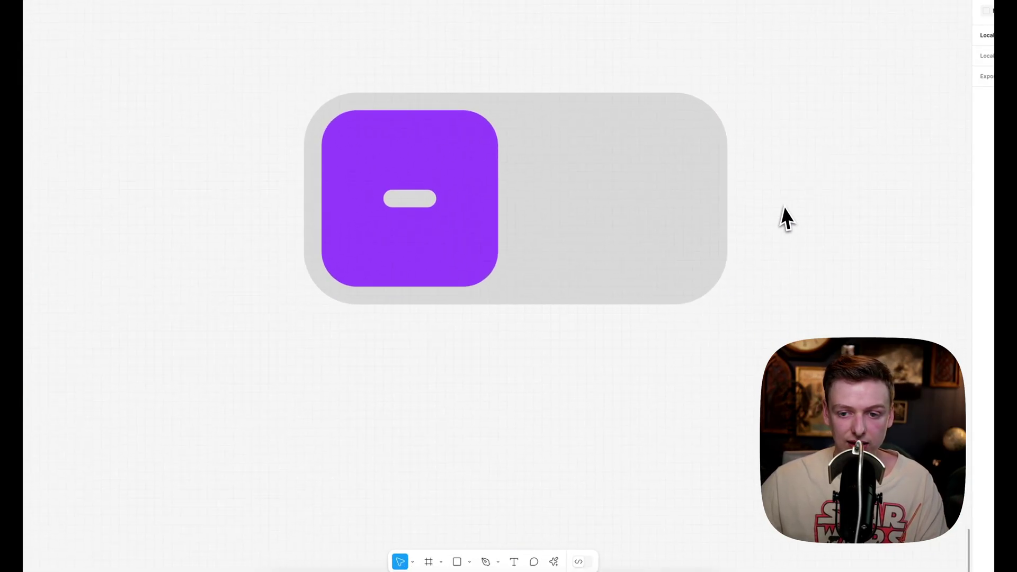
pyautogui.press('t')
pyautogui.click(765, 191)
pyautogui.write('L')
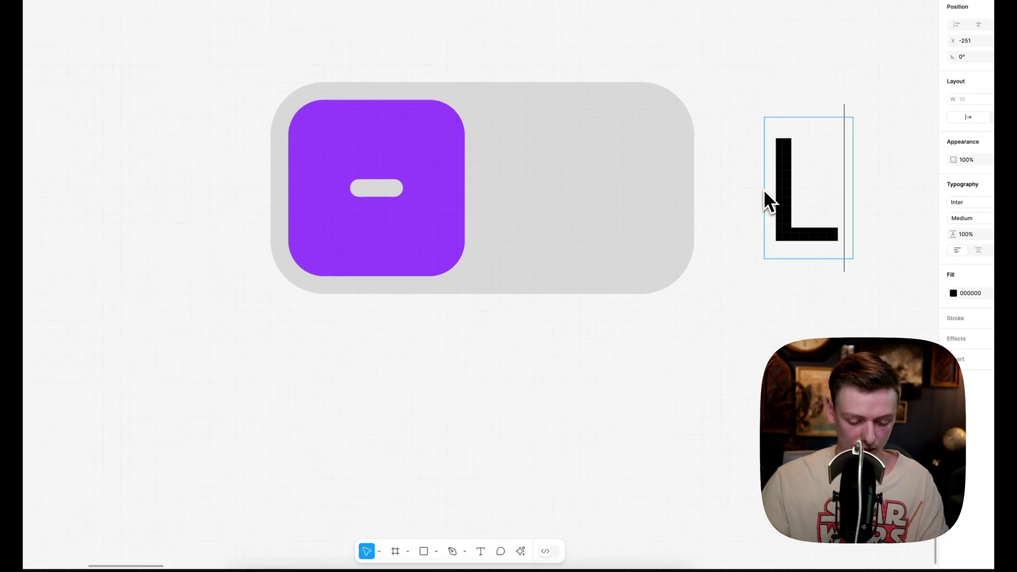
pyautogui.write('abel')
pyautogui.press('Escape')
pyautogui.scroll(-3, 665, 392)
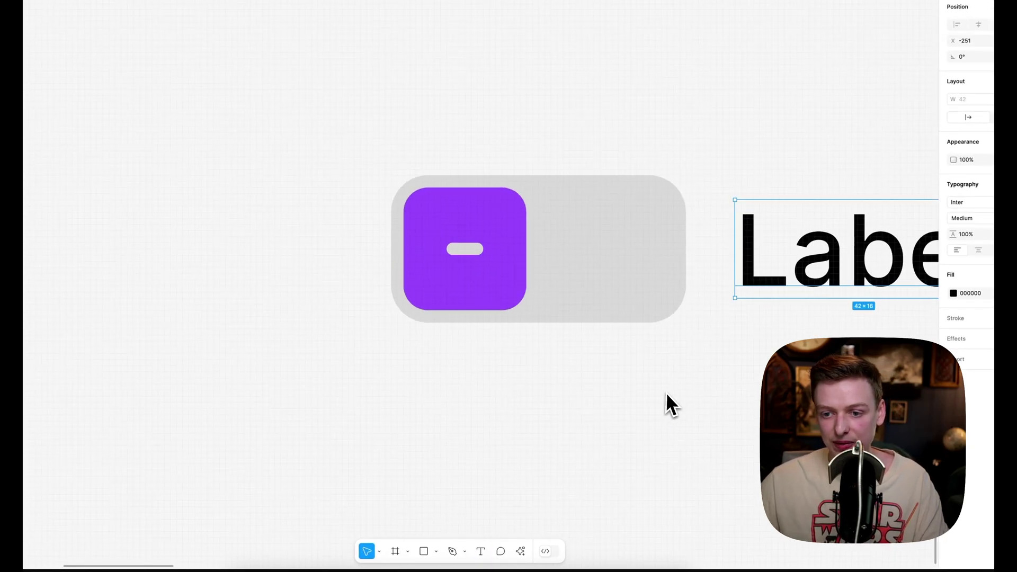
pyautogui.hscroll(5, 668, 397)
pyautogui.scroll(-2, 668, 397)
pyautogui.moveTo(674, 200); pyautogui.dragTo(637, 190)
# Group the grey track, the purple handle and the Indicator together
pyautogui.moveTo(160, 282); pyautogui.dragTo(481, 107)
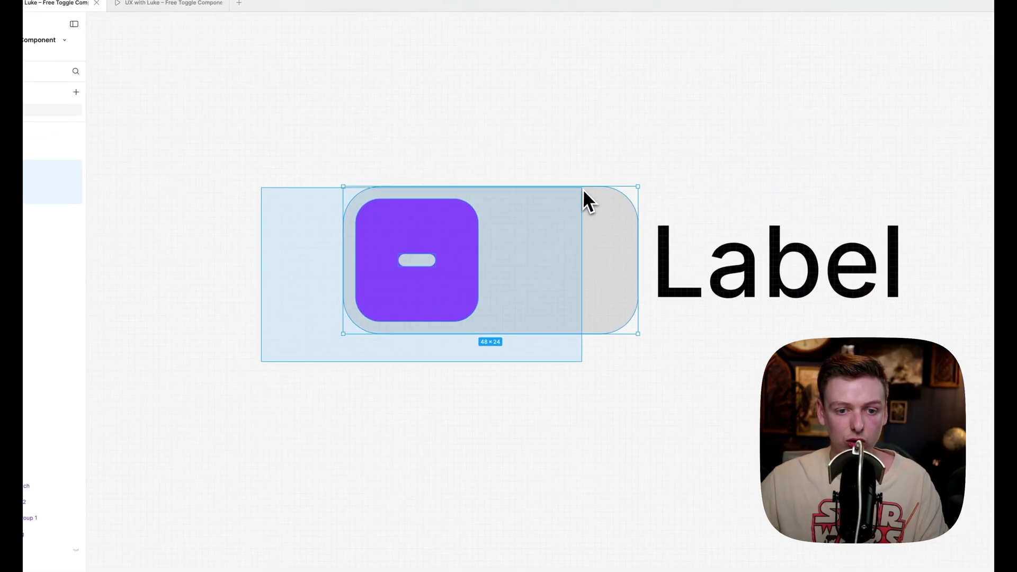
pyautogui.moveTo(583, 189); pyautogui.dragTo(612, 170)
pyautogui.press('super+g')
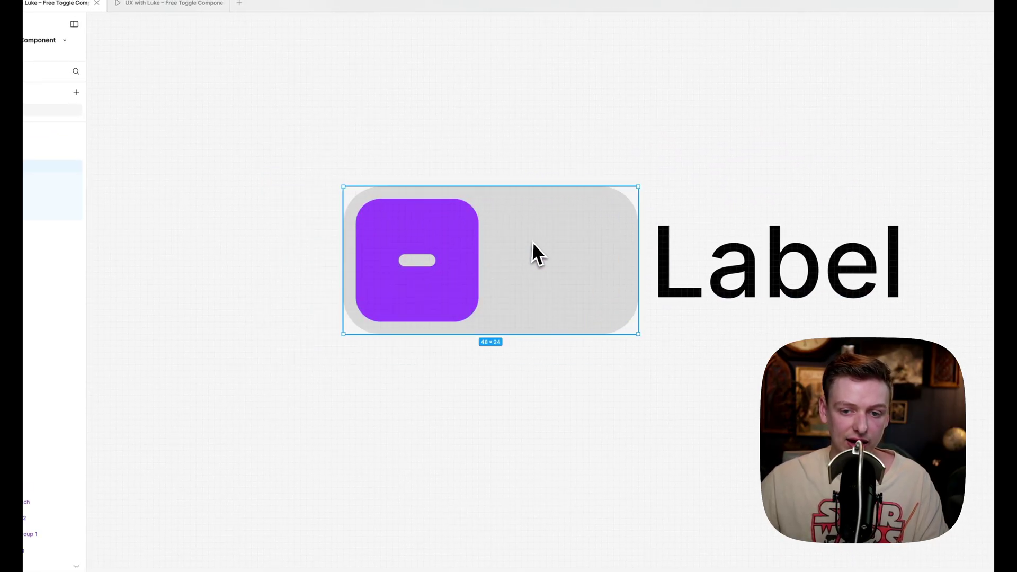
# Wrap the toggle group and the Label text in an auto layout frame and turn it into a component
pyautogui.moveTo(837, 358); pyautogui.dragTo(476, 235)
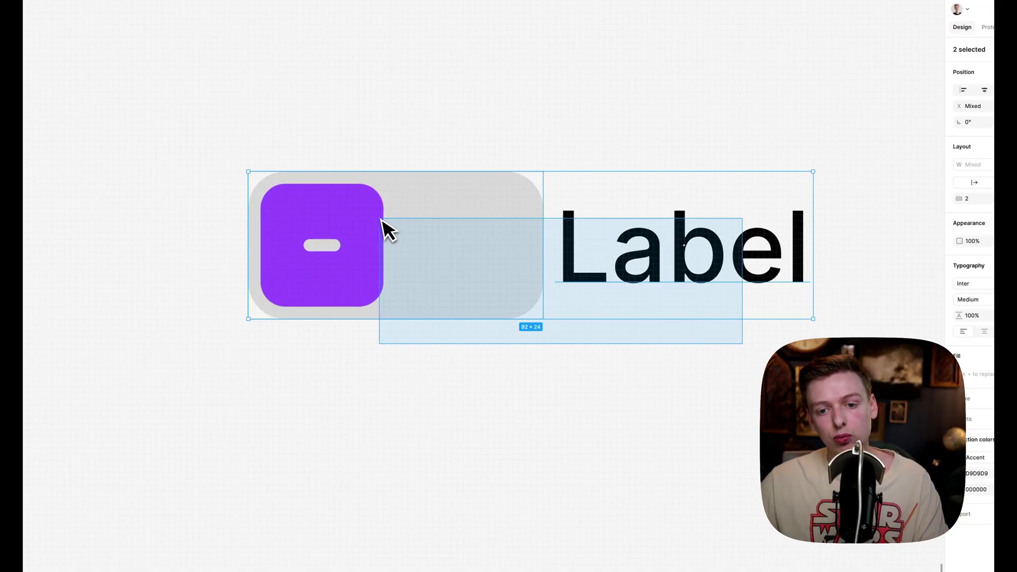
pyautogui.moveTo(383, 220); pyautogui.dragTo(324, 180)
pyautogui.hotkey('shift', 'a')
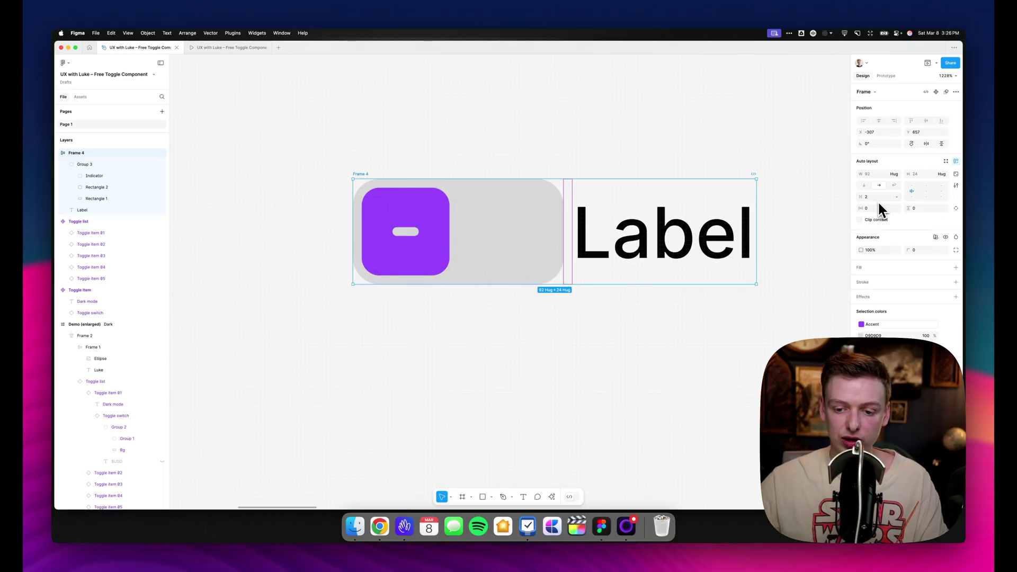
pyautogui.press('super+alt+k')
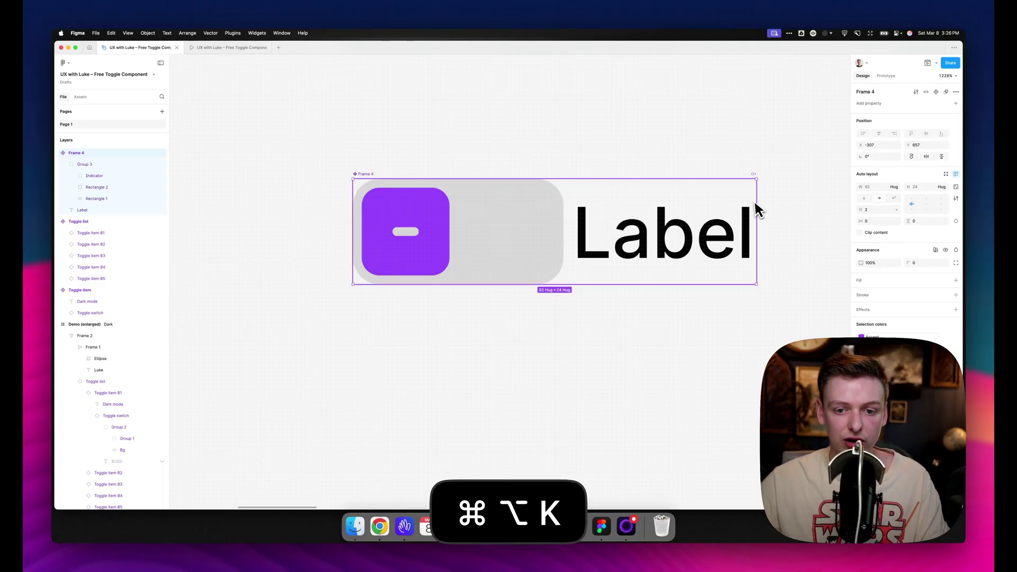
pyautogui.rightClick(375, 176)
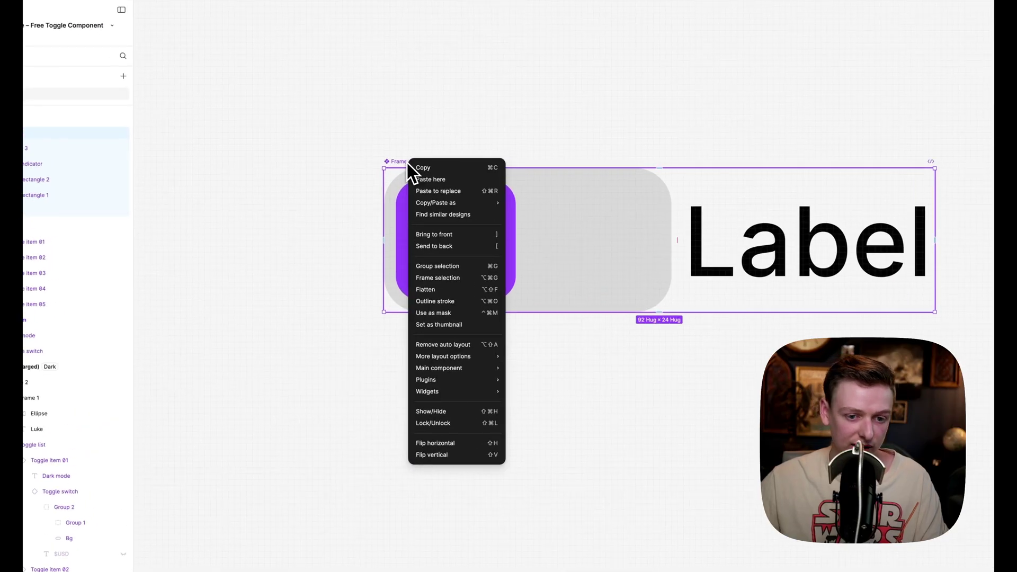
pyautogui.click(373, 369)
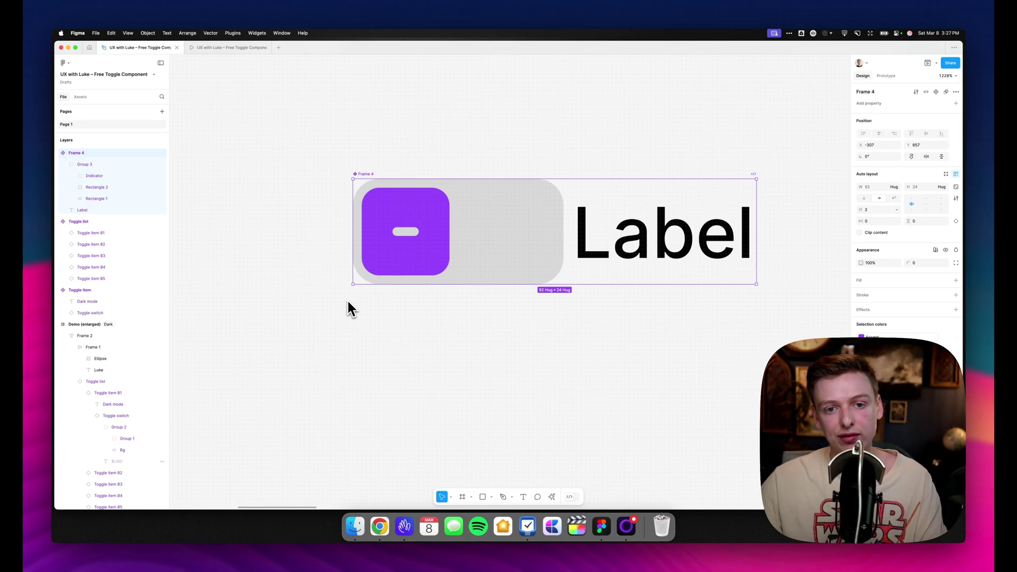
# Rename the new component "Switch / toggle"
pyautogui.press('super+r')
pyautogui.write('T')
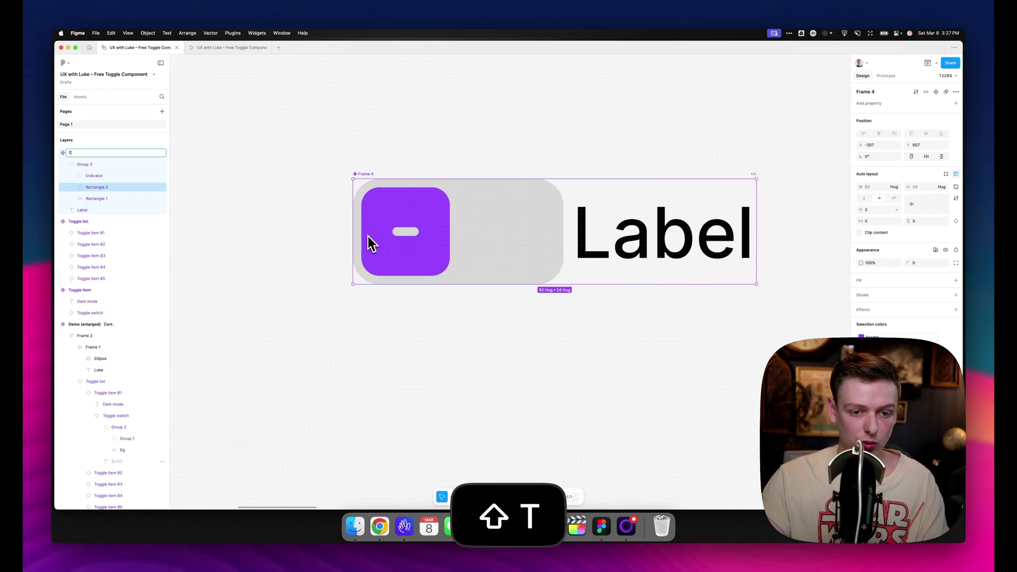
pyautogui.hotkey('shift', 'BackSpace')
pyautogui.write('Switch / toggle')
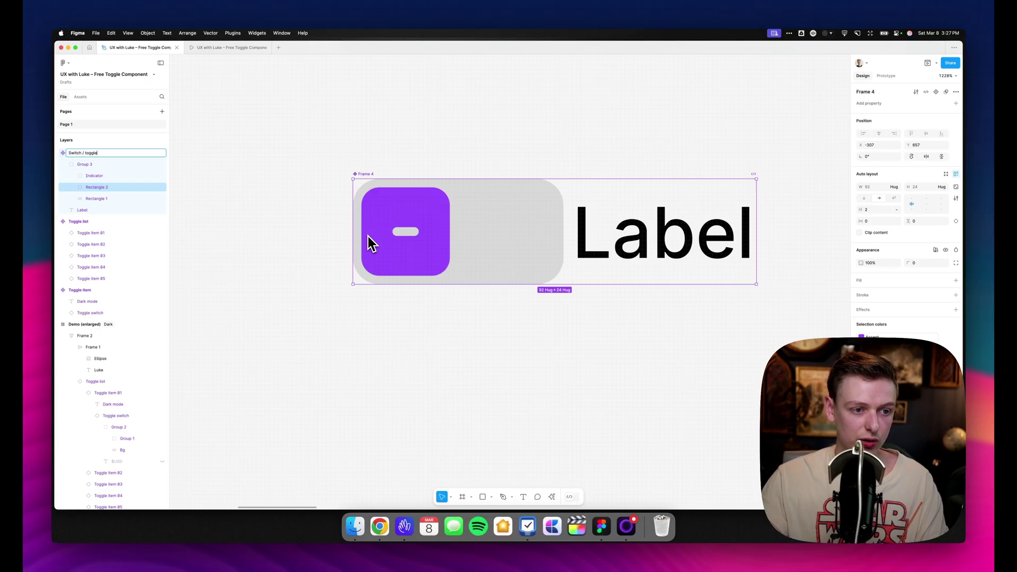
pyautogui.press('Return')
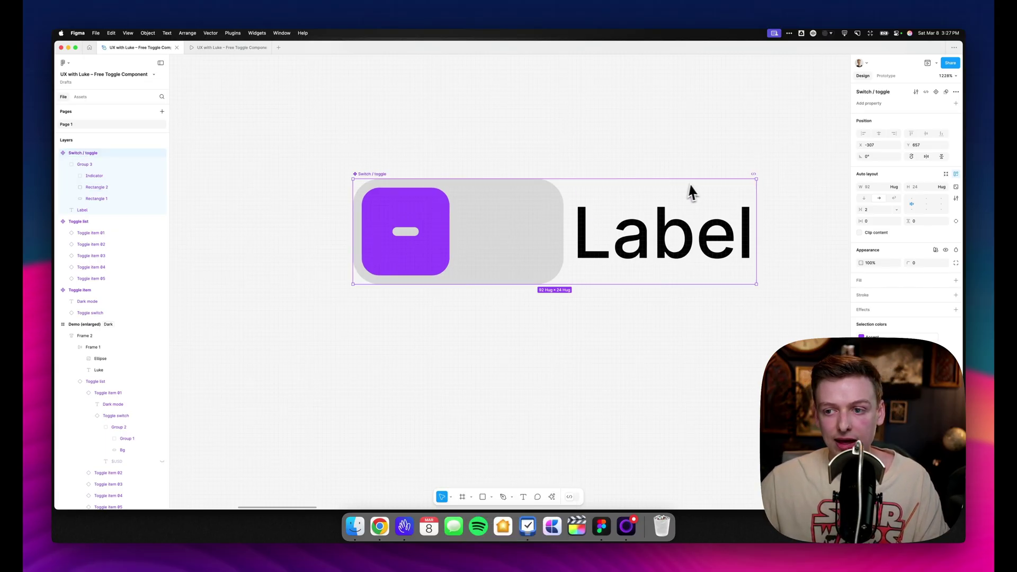
# Add a variant property to the Switch / toggle component and name the property State
pyautogui.click(956, 103)
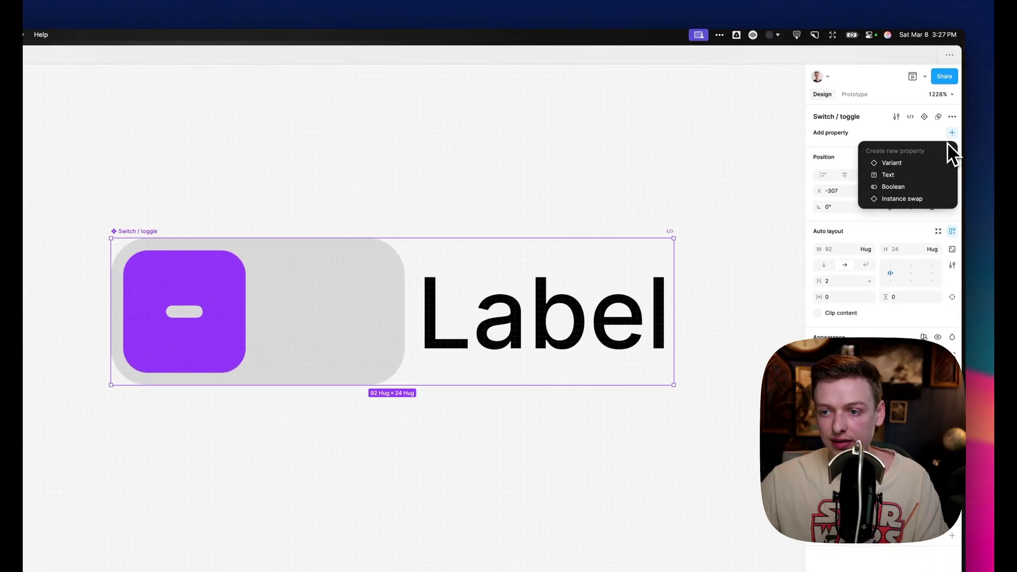
pyautogui.click(930, 161)
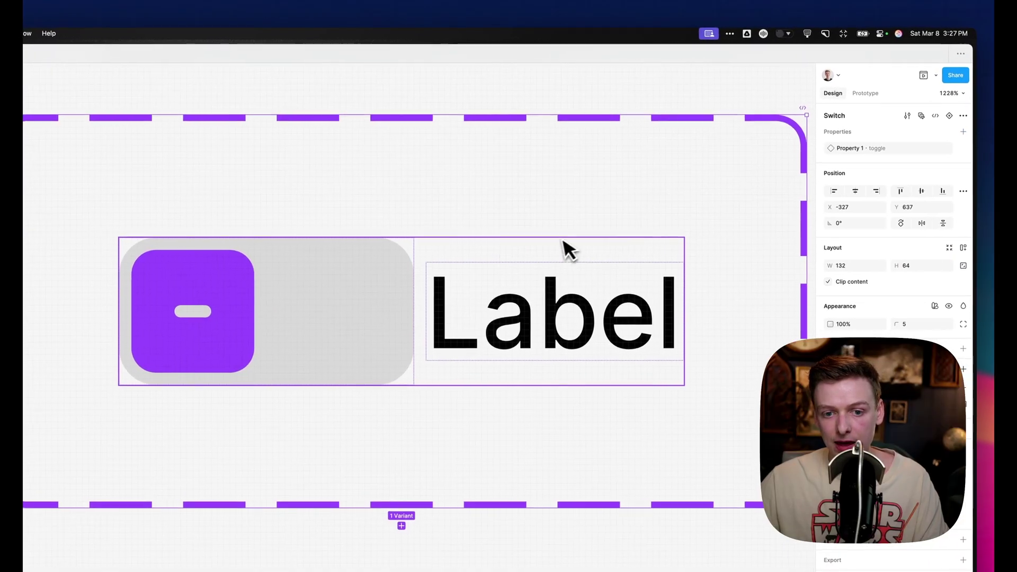
pyautogui.scroll(-3, 397, 283)
pyautogui.doubleClick(861, 147)
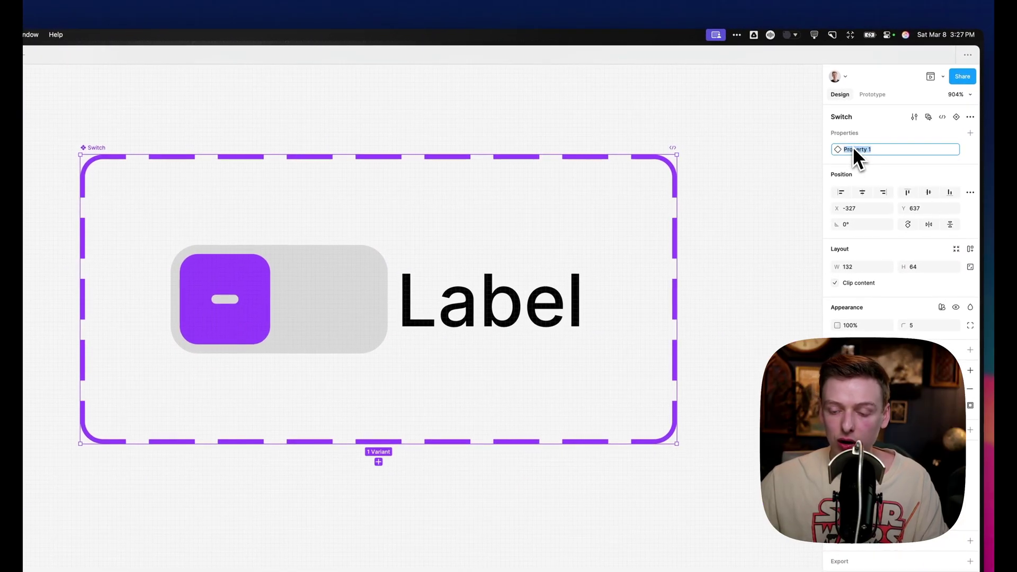
pyautogui.write('State')
pyautogui.press('Return')
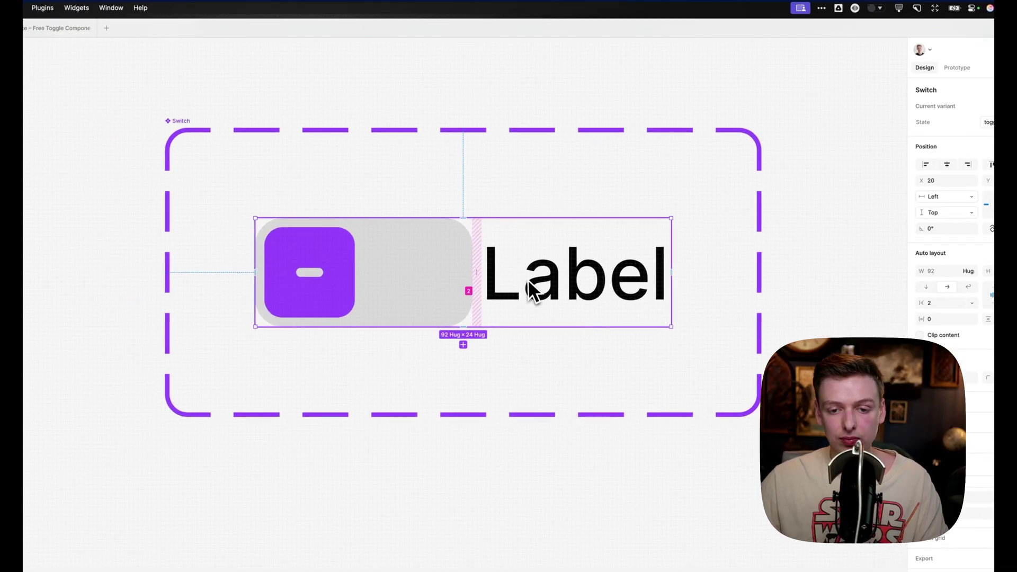
# Duplicate the Switch variant, stack both variants in a vertical auto layout on the component set, and narrow the set to 112 wide
pyautogui.click(463, 345)
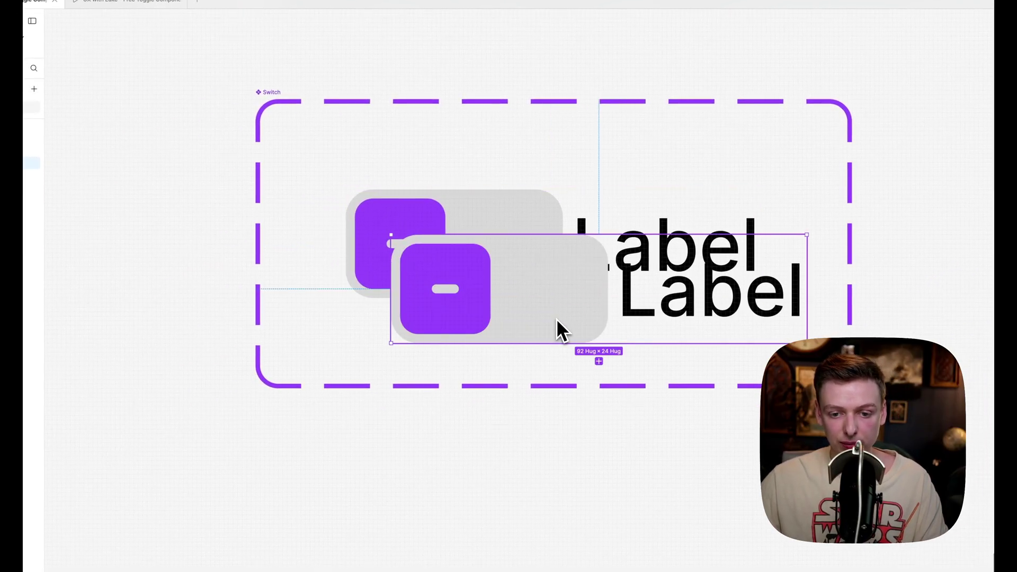
pyautogui.click(278, 100)
pyautogui.hotkey('shift', 'a')
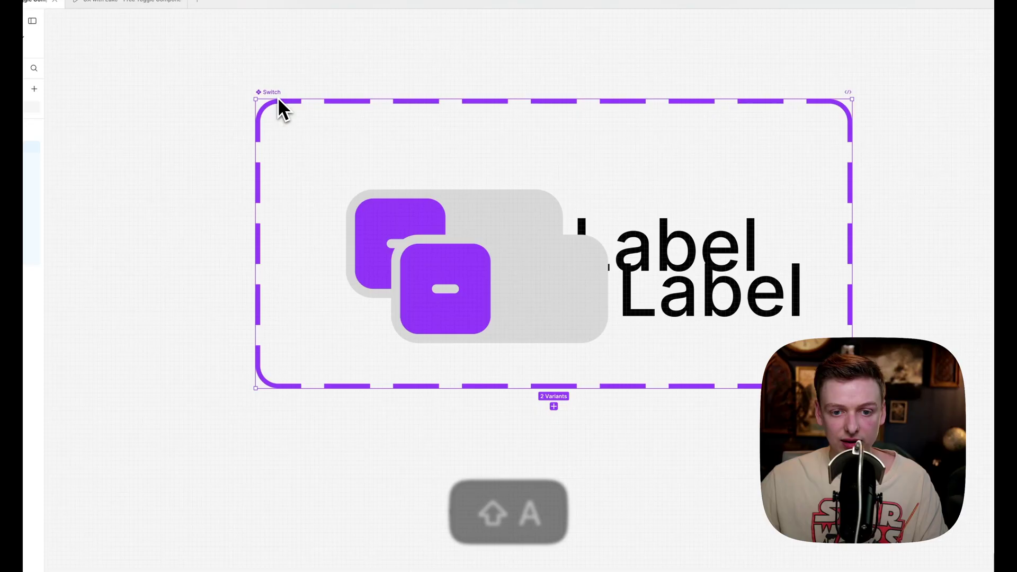
pyautogui.moveTo(860, 238); pyautogui.dragTo(818, 234)
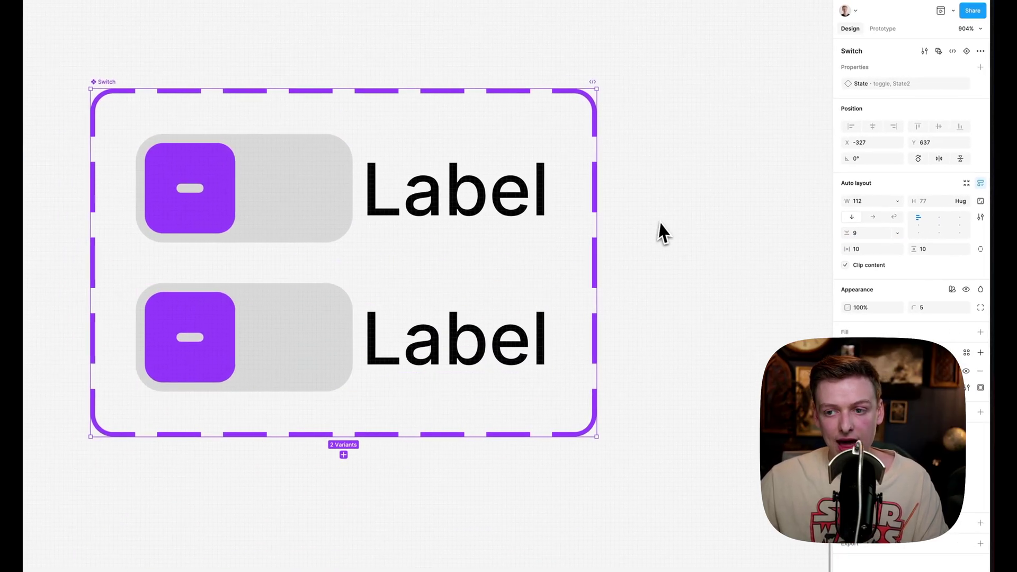
# Set the upper variant's State value to "false" and the lower variant's State value to "true"
pyautogui.click(635, 199)
pyautogui.click(404, 197)
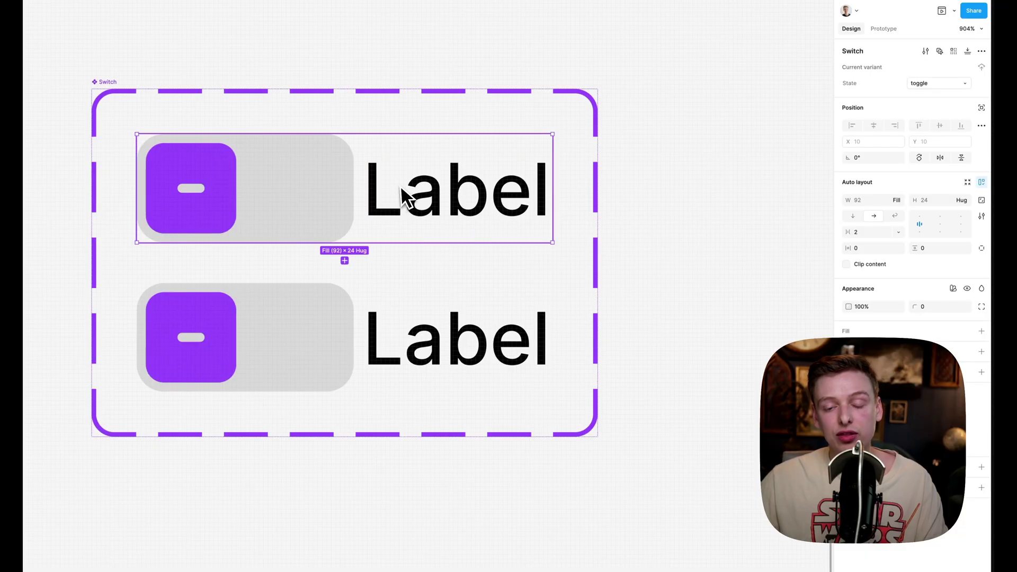
pyautogui.click(917, 107)
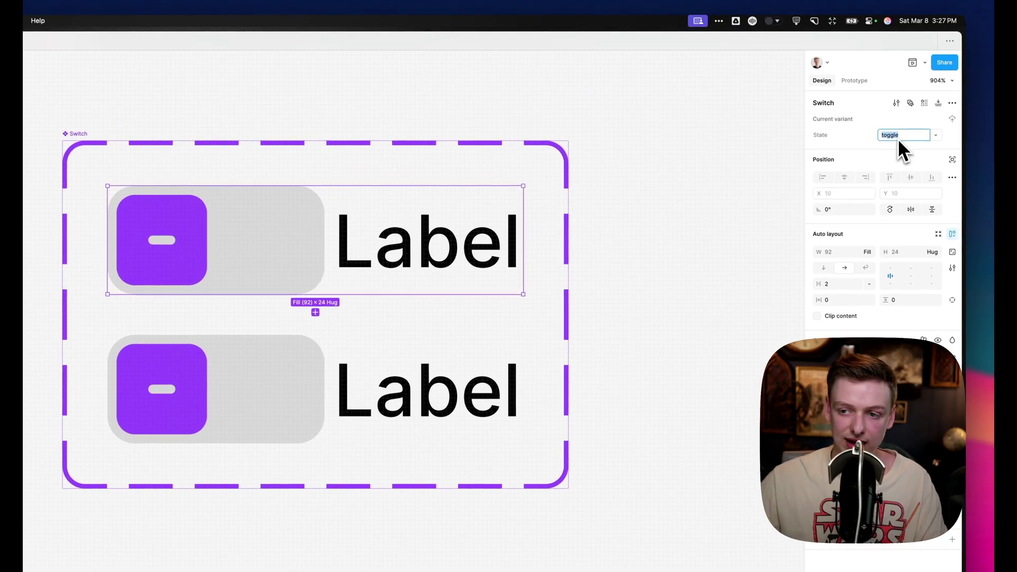
pyautogui.write('false')
pyautogui.click(381, 375)
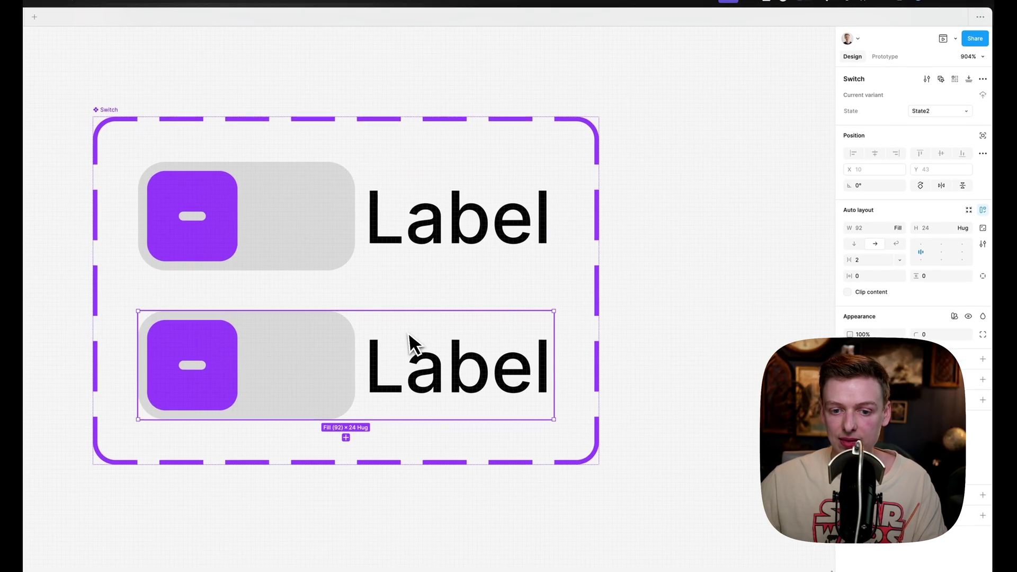
pyautogui.click(904, 137)
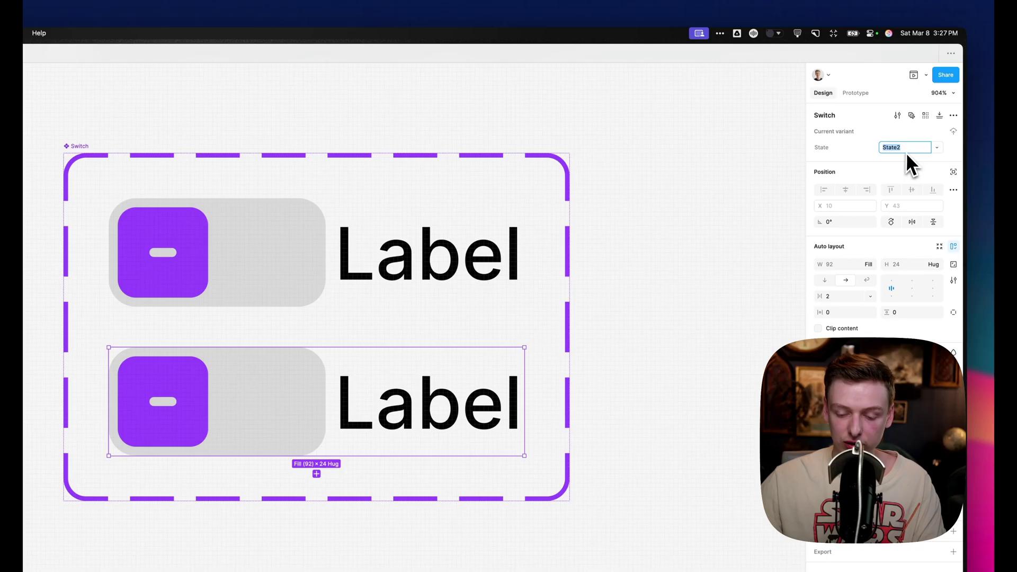
pyautogui.write('true')
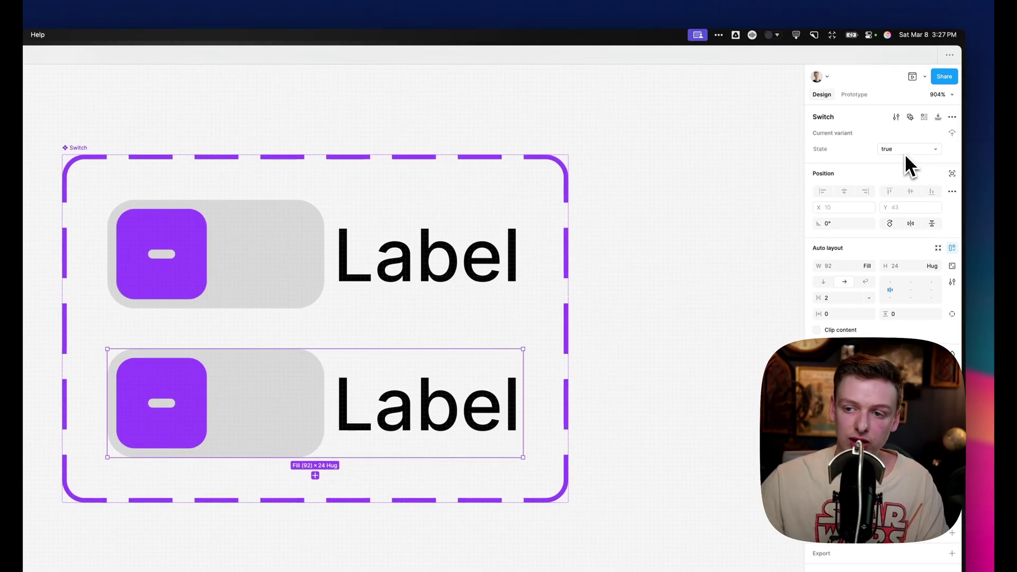
pyautogui.click(639, 265)
pyautogui.scroll(3, 639, 266)
# Change the handle's Accent fill in the State=false variant to dark grey
pyautogui.click(421, 238)
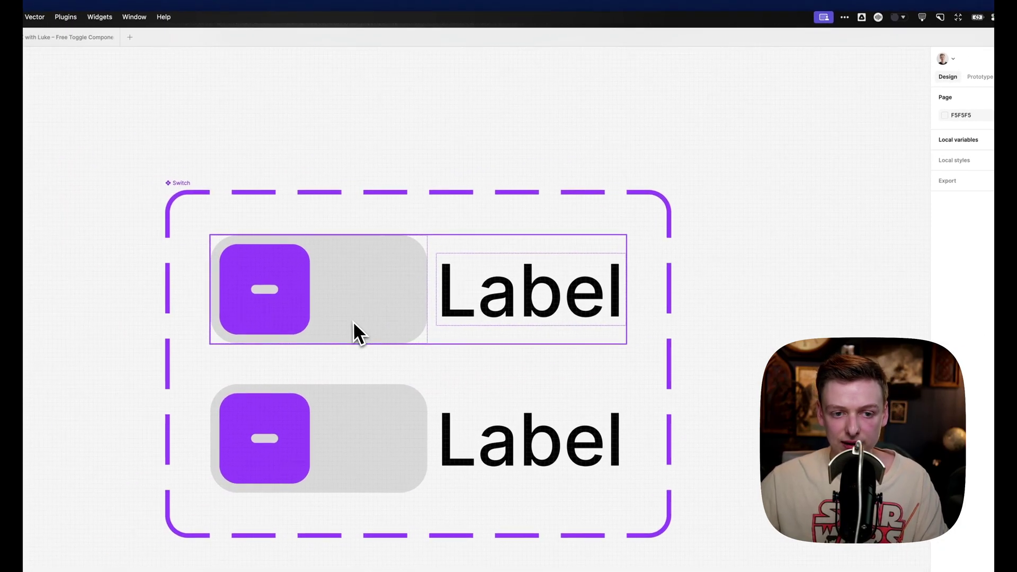
pyautogui.click(331, 445)
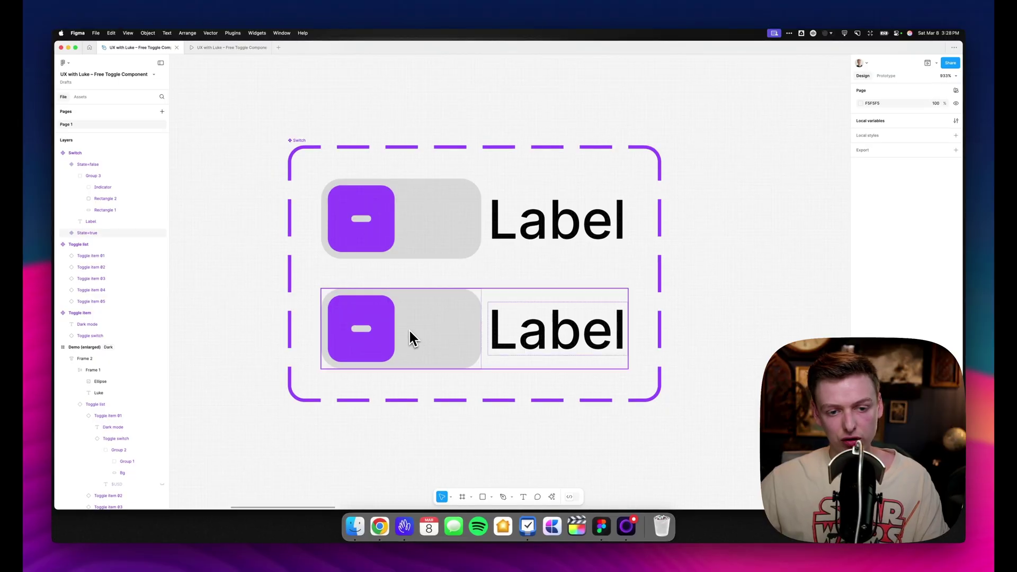
pyautogui.click(367, 236)
pyautogui.click(373, 207)
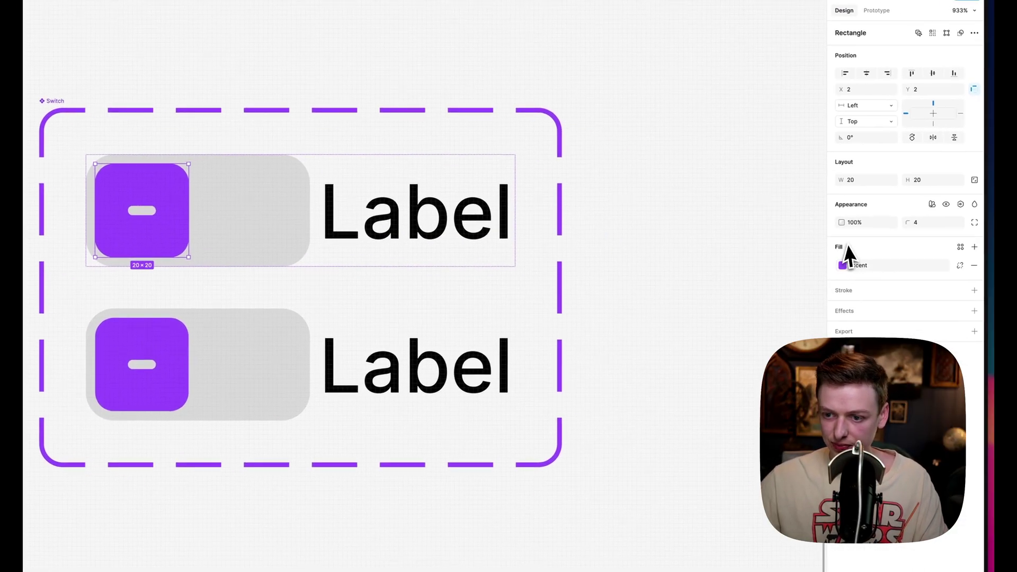
pyautogui.click(857, 265)
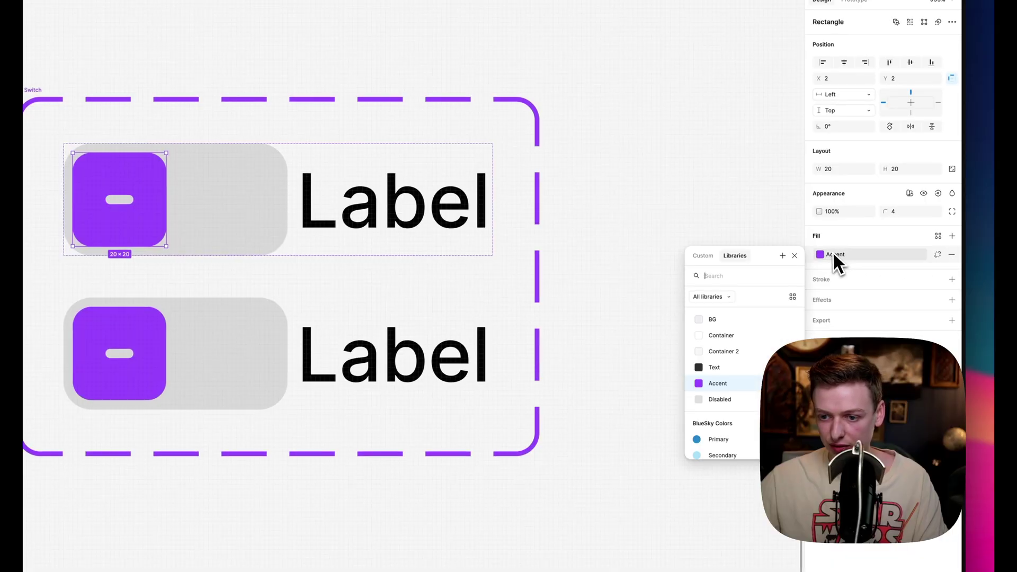
pyautogui.click(712, 367)
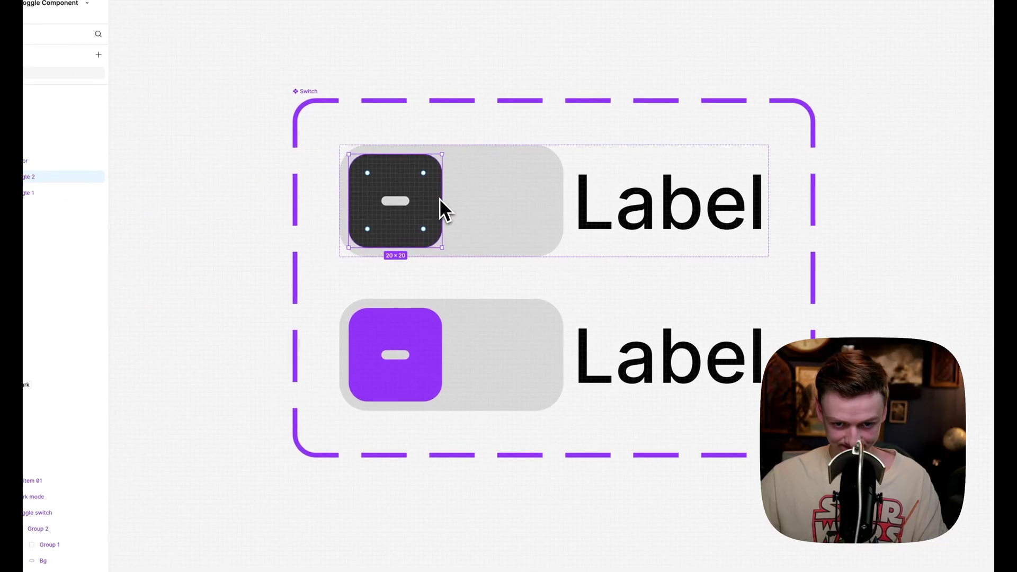
pyautogui.click(421, 355)
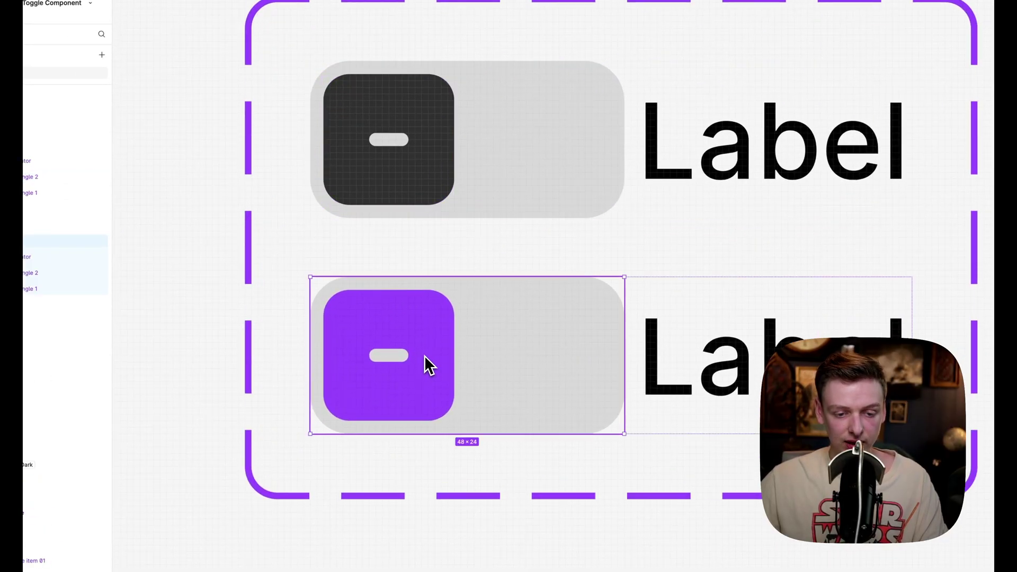
pyautogui.click(425, 355)
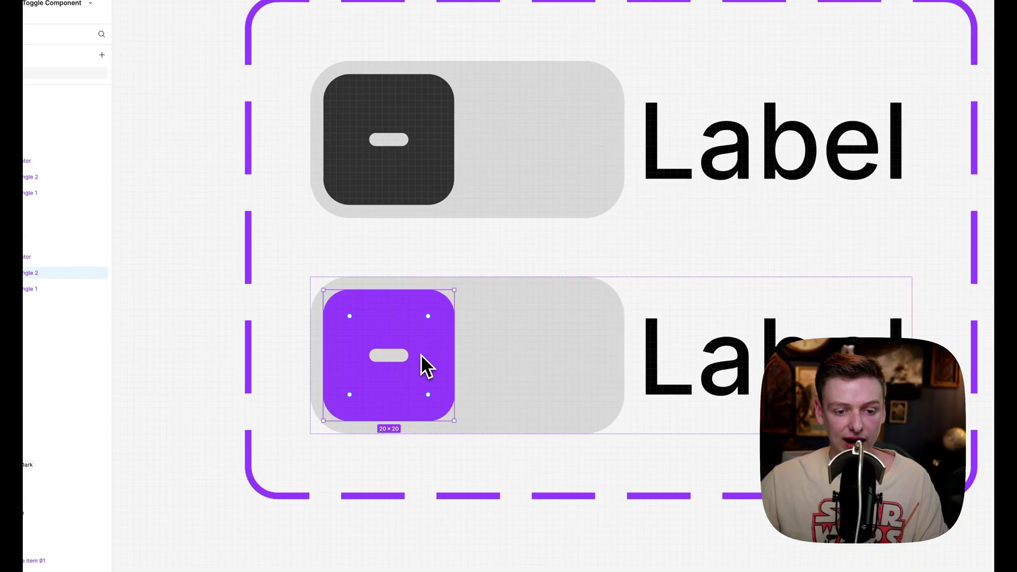
pyautogui.moveTo(420, 354); pyautogui.dragTo(488, 342)
pyautogui.press('super+z')
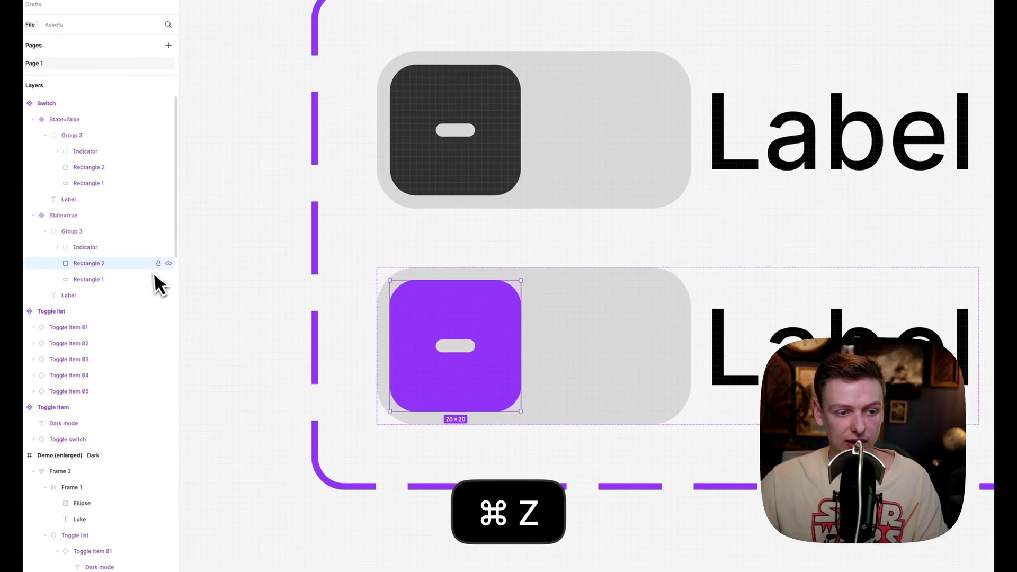
pyautogui.press('super+z')
# Move the purple handle together with its Indicator to the opposite end of the track in the State=true variant
pyautogui.doubleClick(507, 299)
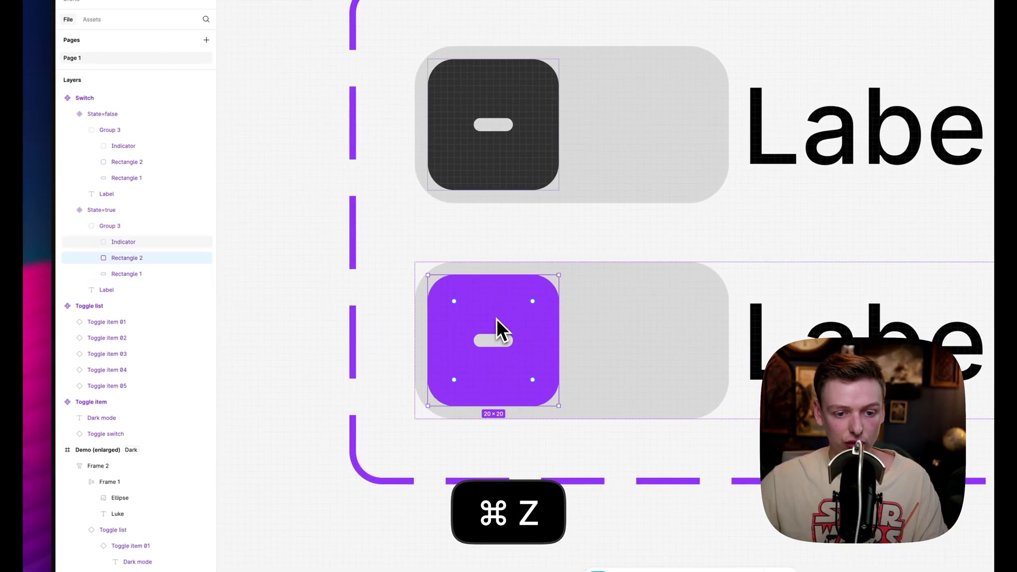
pyautogui.keyDown('shift'); pyautogui.click(138, 242); pyautogui.keyUp('shift')
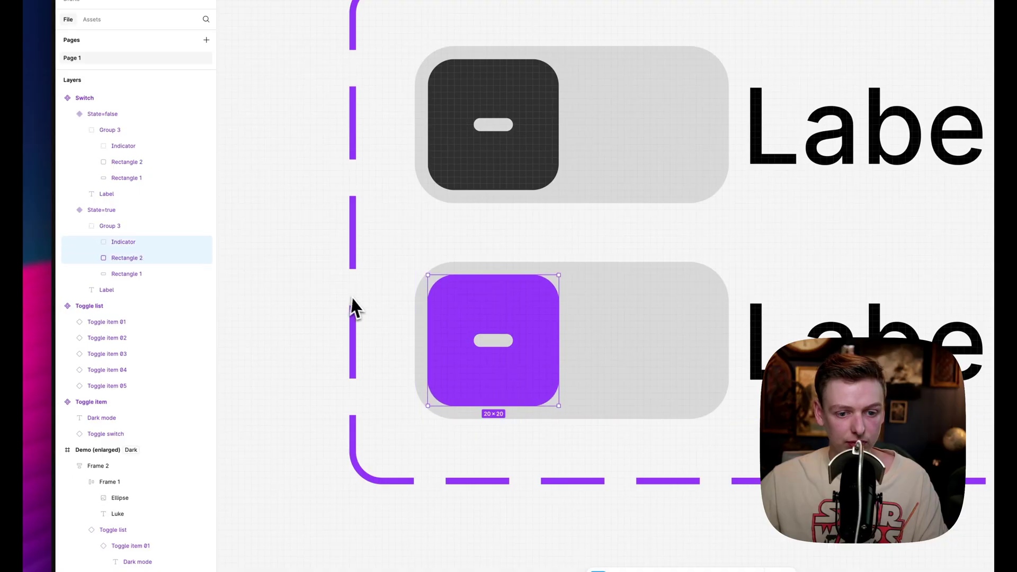
pyautogui.moveTo(511, 334); pyautogui.dragTo(655, 331)
pyautogui.click(511, 317)
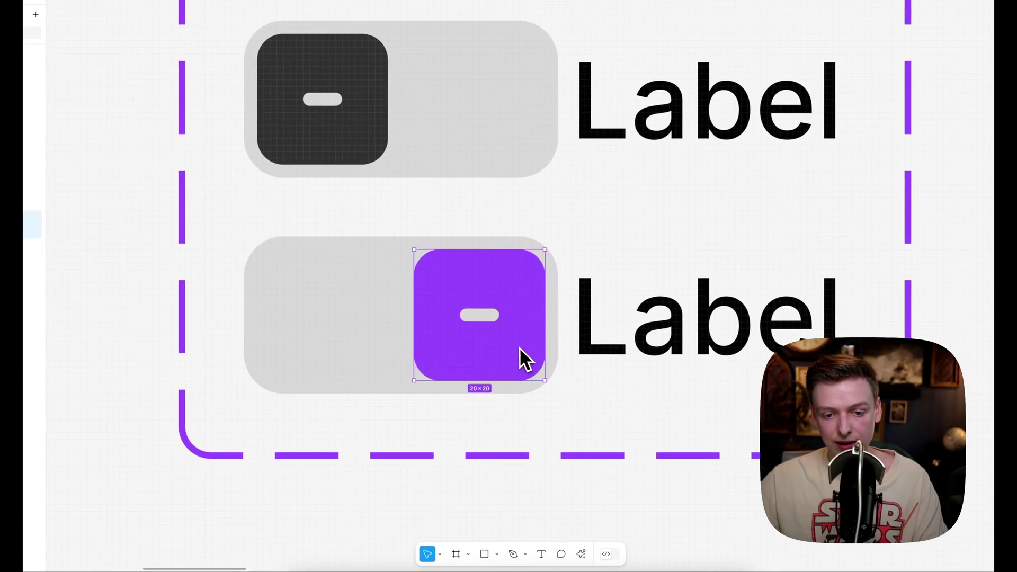
# Duplicate the indicator bar in the State=true variant and rotate the copy upright to form a plus sign
pyautogui.scroll(-1, 495, 356)
pyautogui.scroll(5, 489, 299)
pyautogui.click(488, 296)
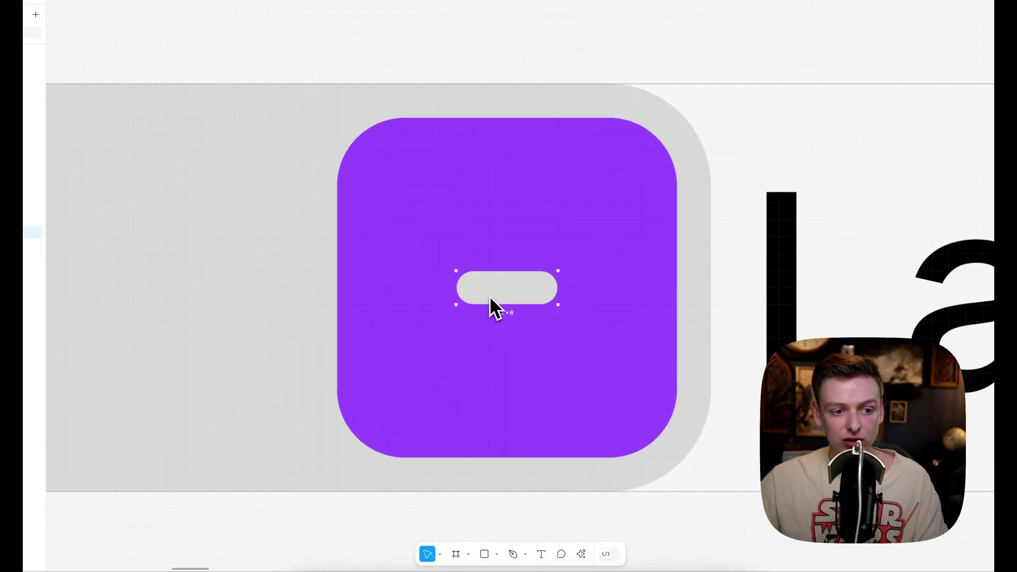
pyautogui.hotkey('ctrl', 'd')
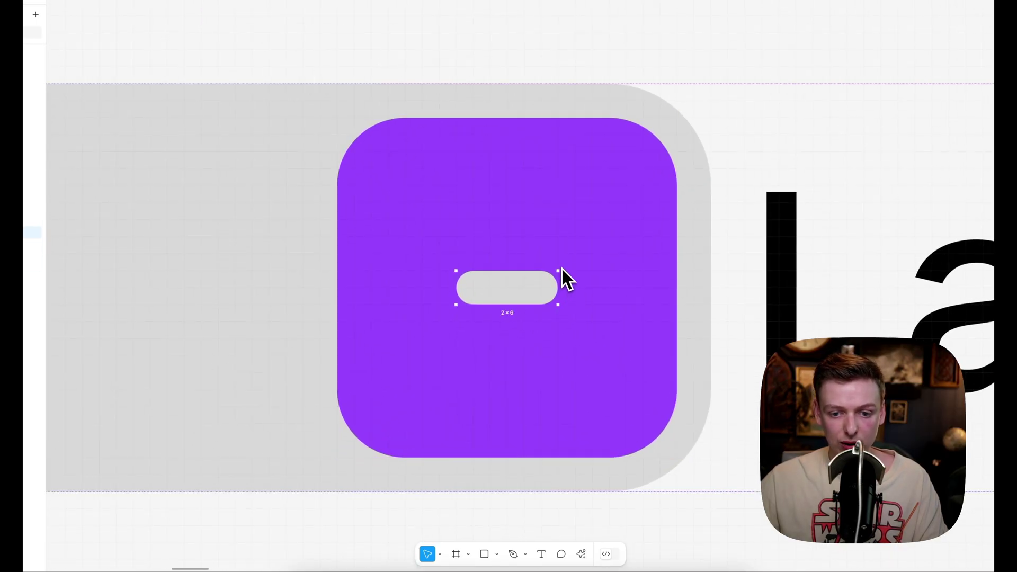
pyautogui.moveTo(562, 269); pyautogui.dragTo(520, 332)
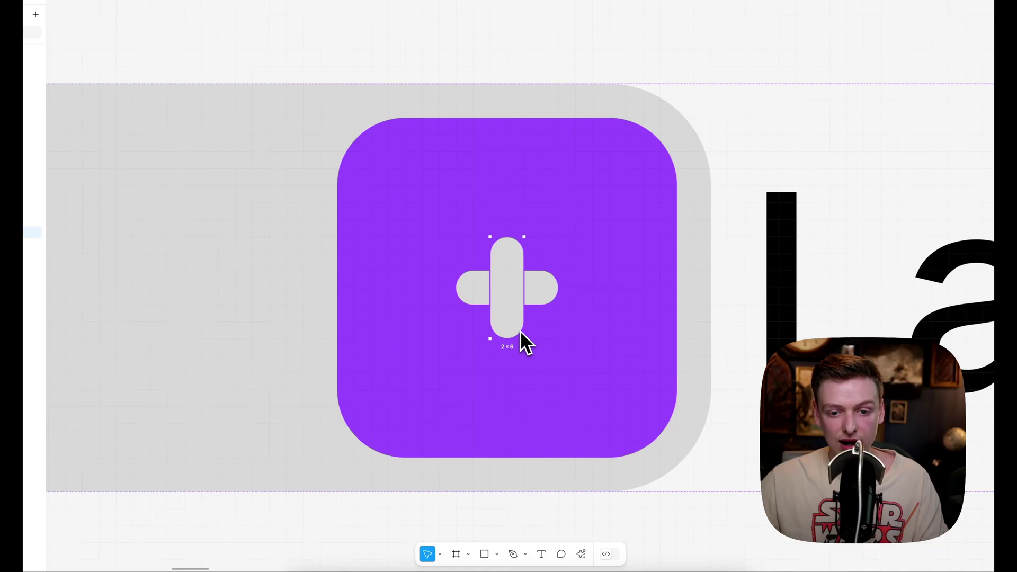
# Select the Indicator in both variants and create a visibility property named "Indicator" with the value True
pyautogui.scroll(-10, 519, 331)
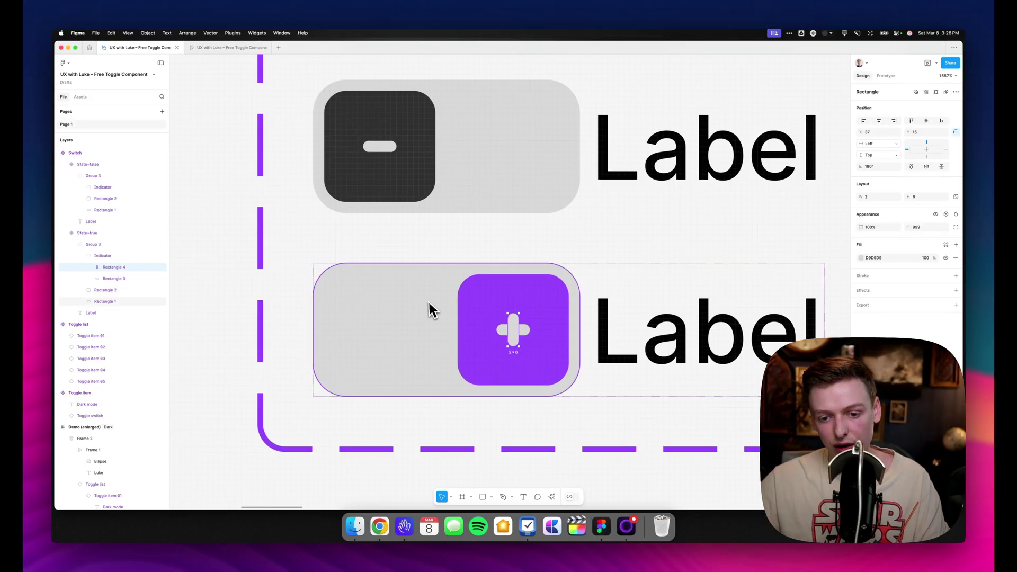
pyautogui.scroll(-5, 422, 308)
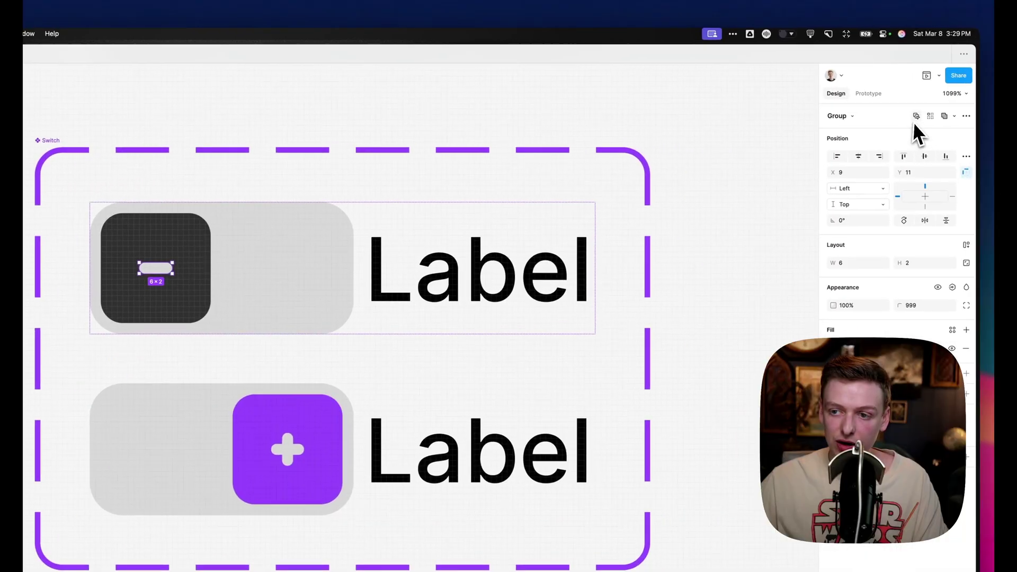
pyautogui.click(915, 118)
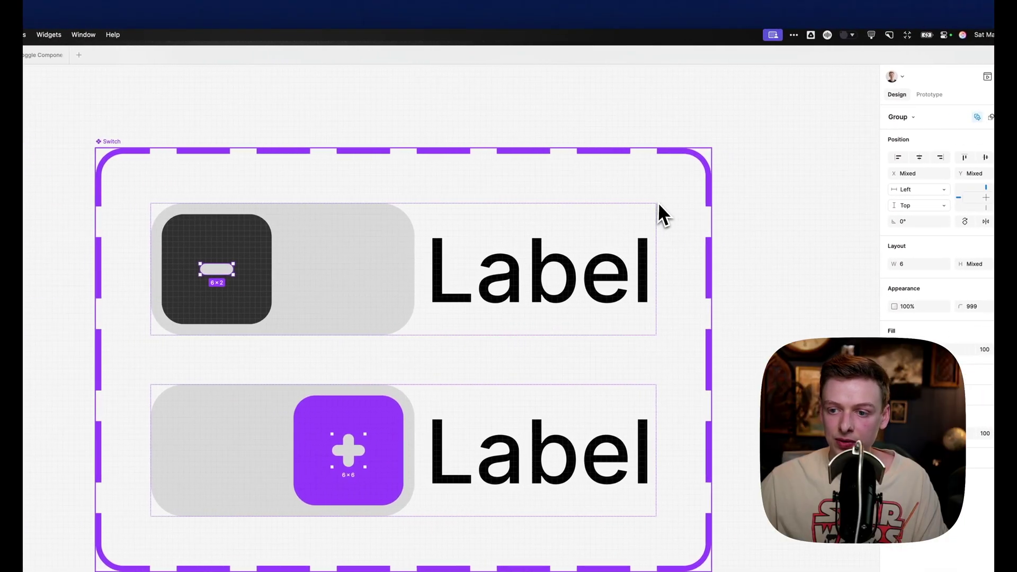
pyautogui.click(1014, 289)
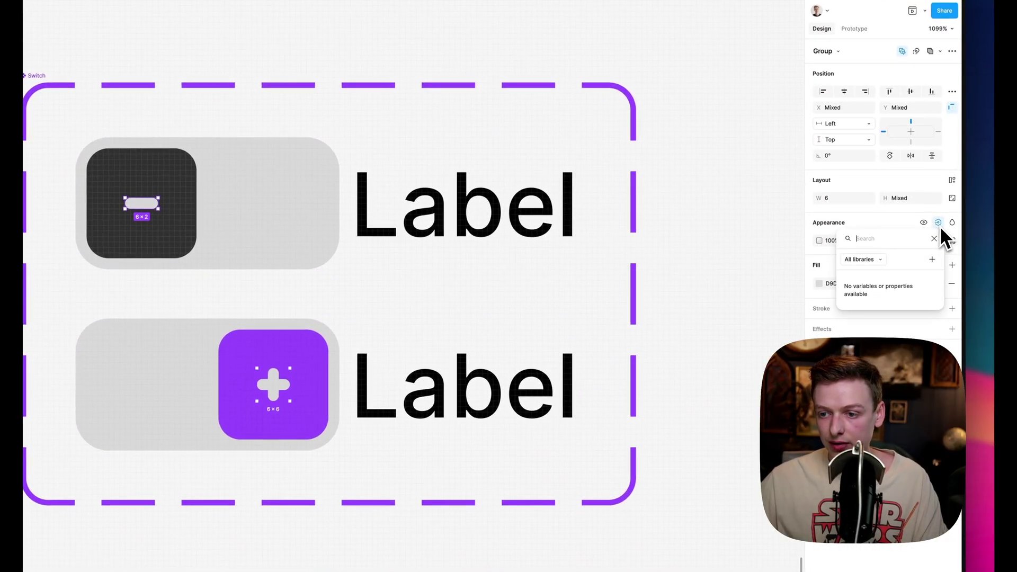
pyautogui.click(932, 259)
pyautogui.click(773, 286)
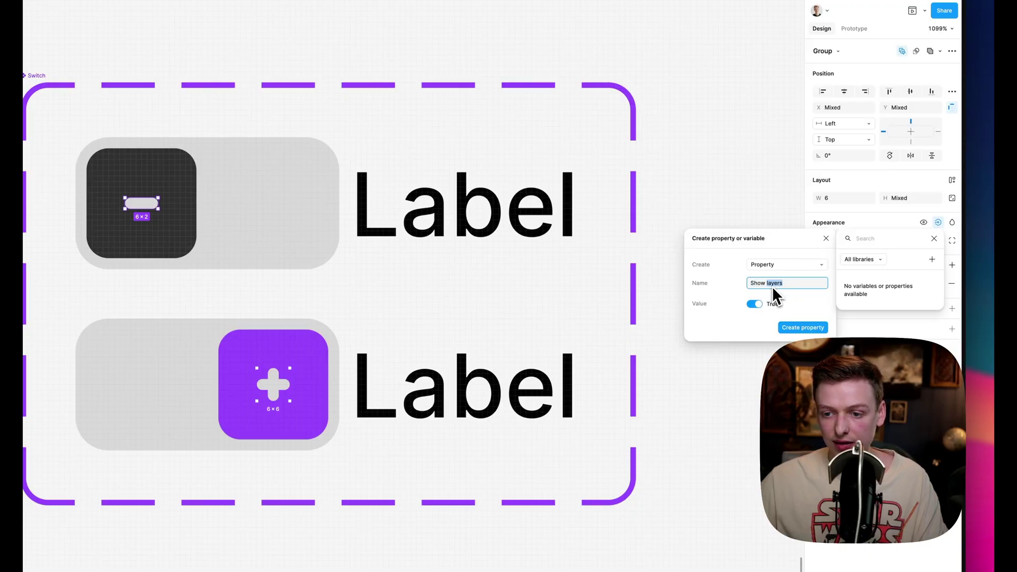
pyautogui.press('super+a')
pyautogui.write('Indicator')
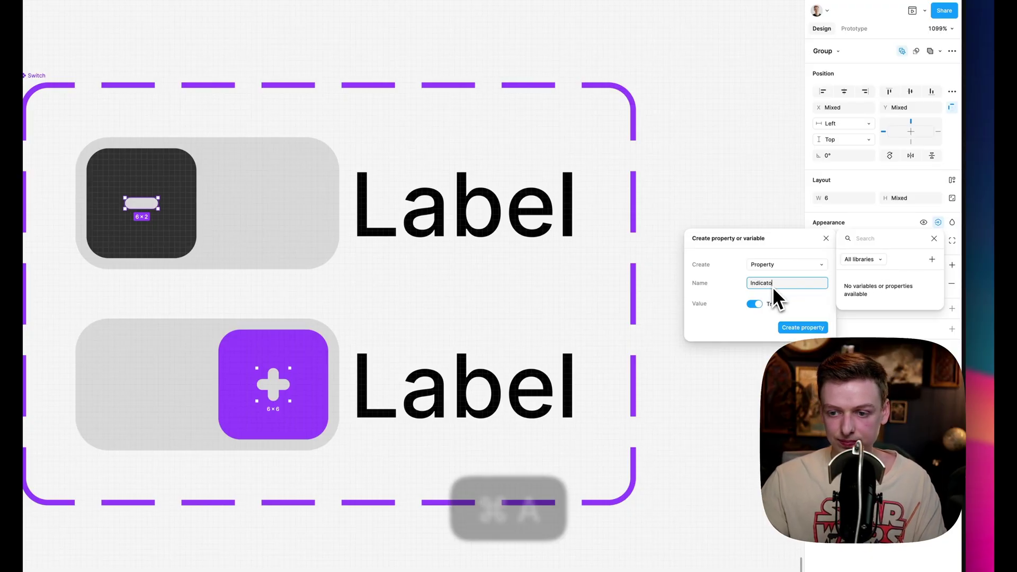
pyautogui.click(802, 327)
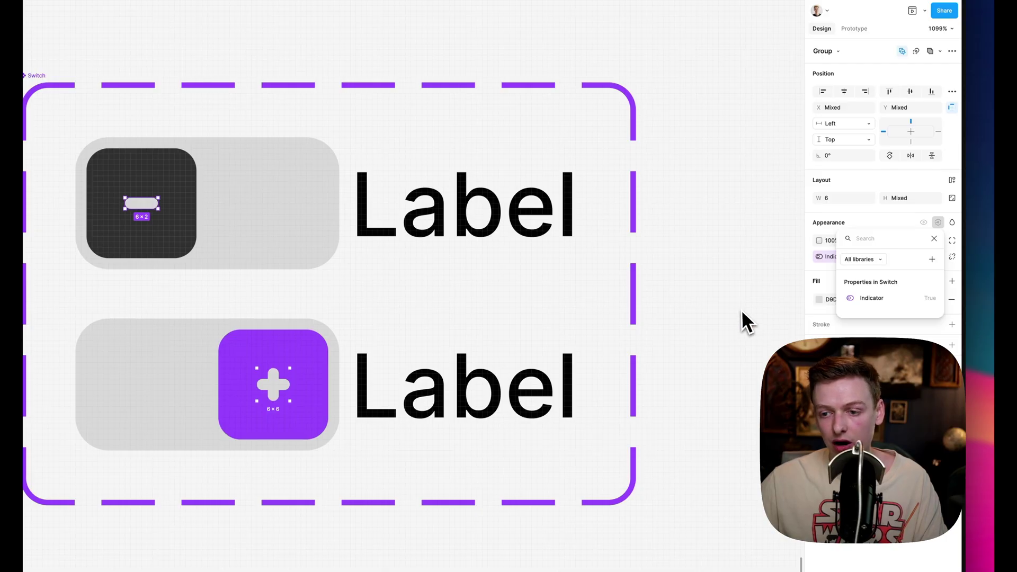
# Select the Label text in both variants and create a visibility property named "Label" for it
pyautogui.click(420, 207)
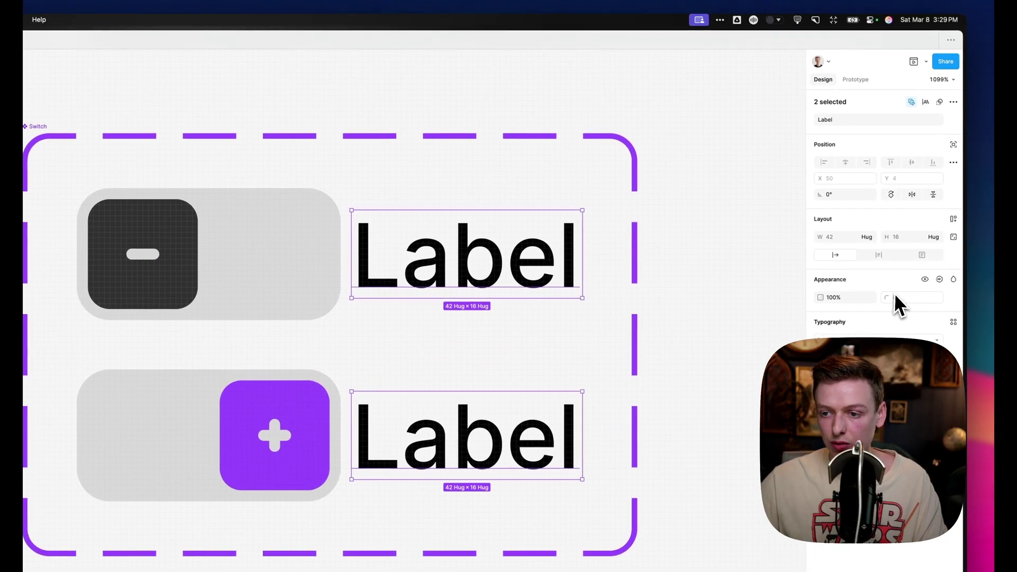
pyautogui.click(939, 281)
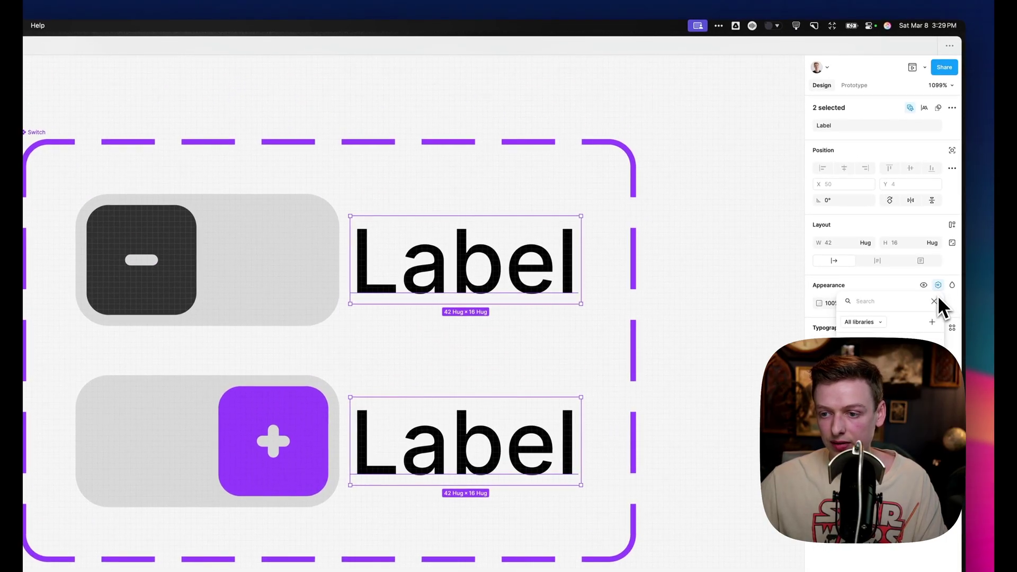
pyautogui.click(933, 316)
pyautogui.write('Label')
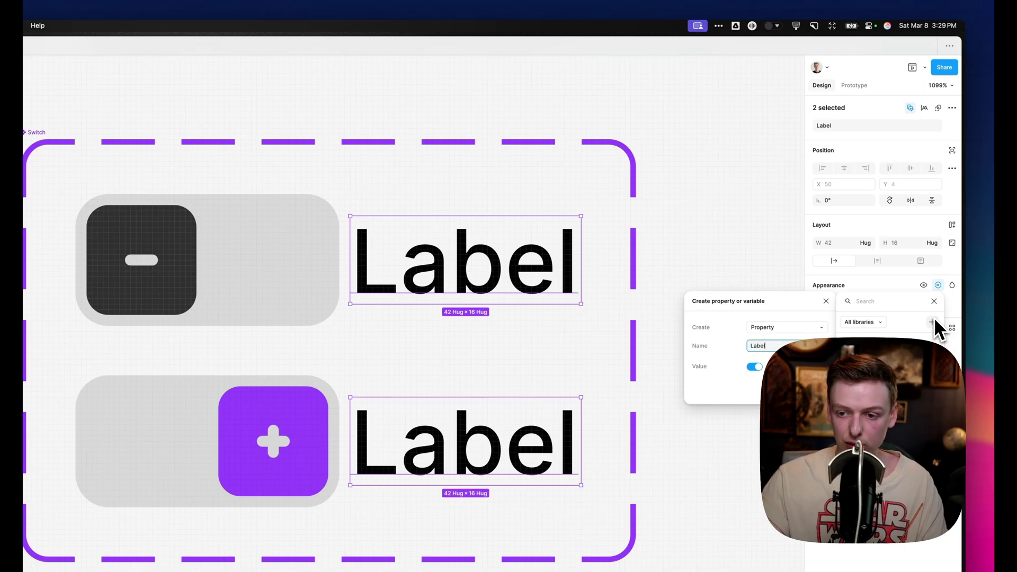
pyautogui.press('Return')
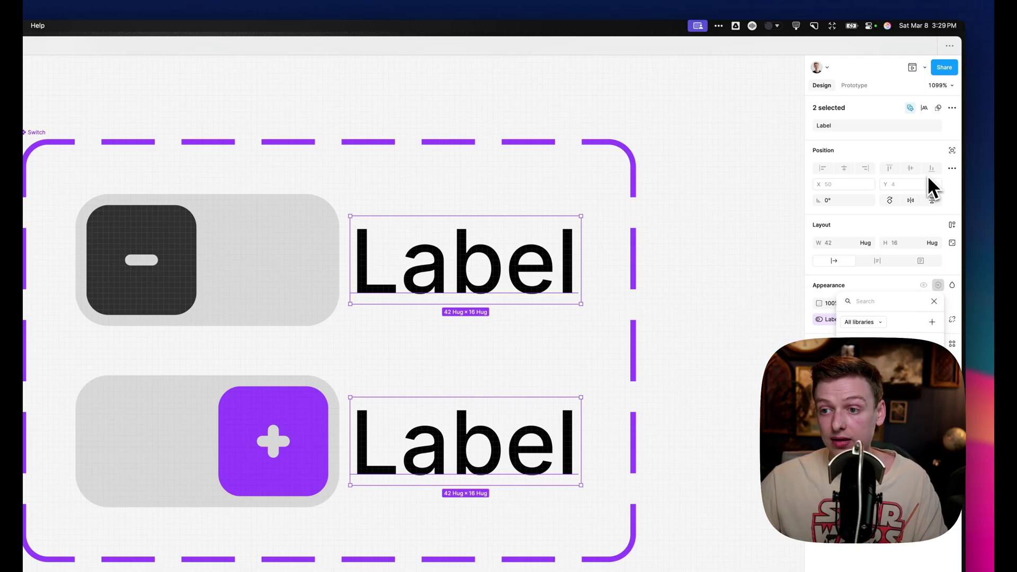
# Create a text property named "Label txt" for the content of both Label texts, with the value "Label"
pyautogui.click(952, 126)
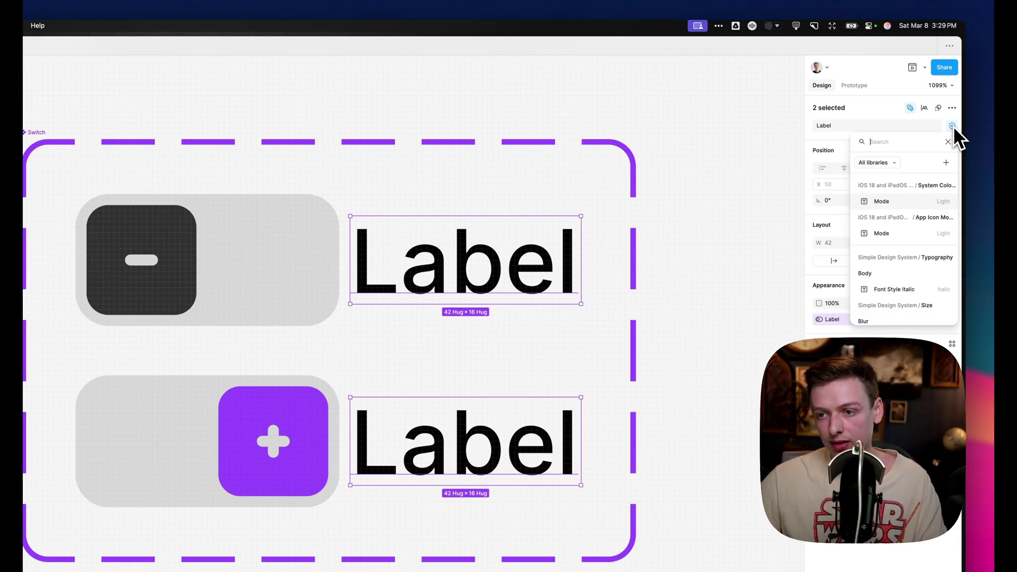
pyautogui.click(945, 160)
pyautogui.write('Labe')
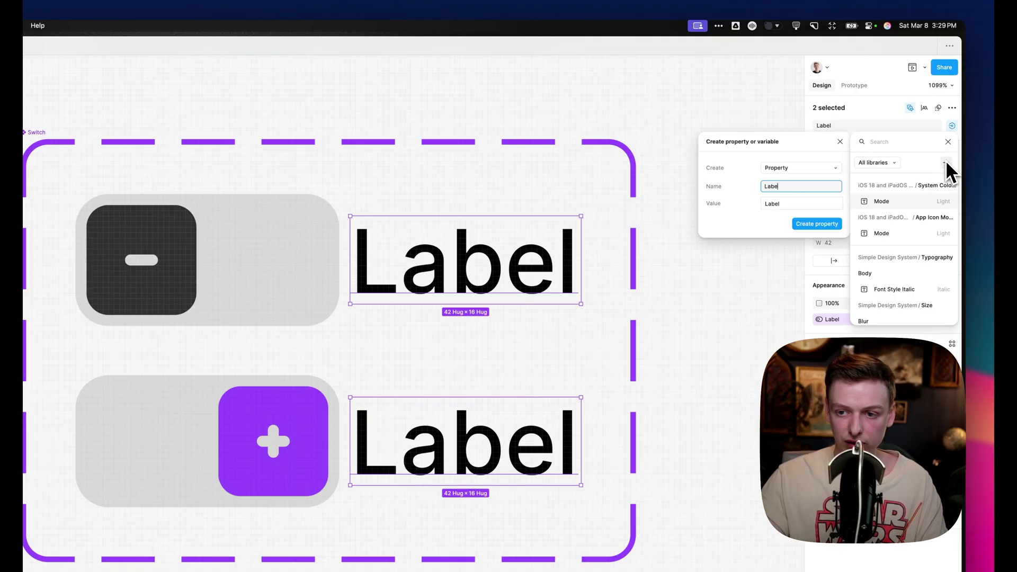
pyautogui.write('l txt')
pyautogui.press('Return')
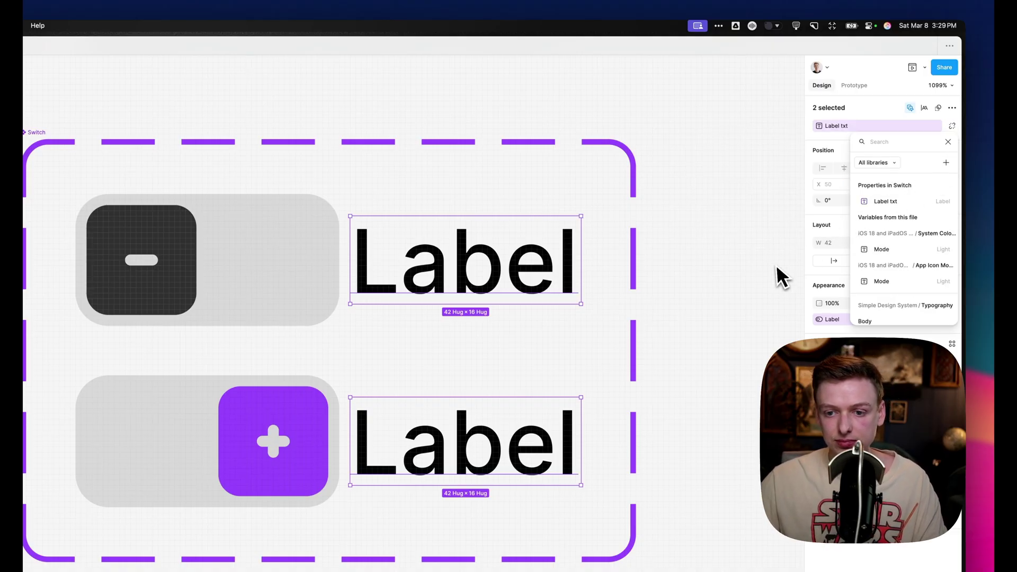
pyautogui.press('Escape')
pyautogui.click(744, 287)
# Place an instance of the State=false switch on the canvas beside the Switch component set
pyautogui.hscroll(3, 743, 287)
pyautogui.scroll(-1, 744, 287)
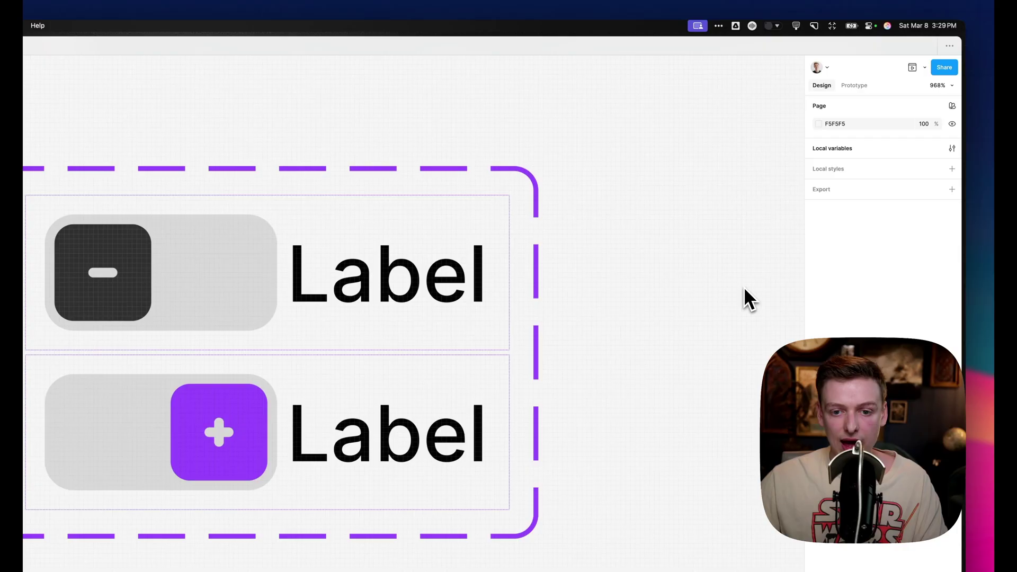
pyautogui.hscroll(3, 744, 287)
pyautogui.click(196, 294)
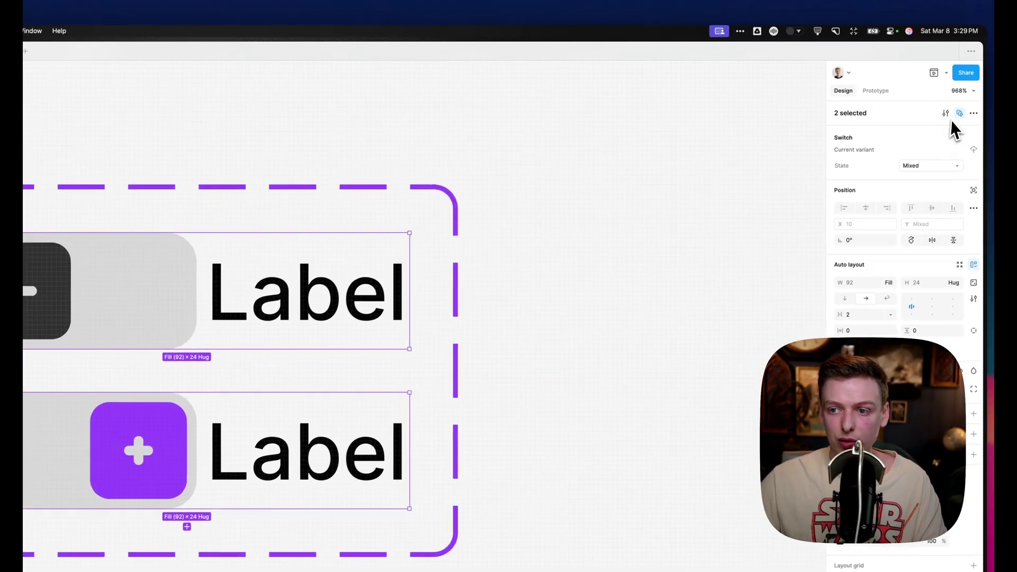
pyautogui.click(959, 114)
pyautogui.moveTo(74, 279); pyautogui.dragTo(591, 273)
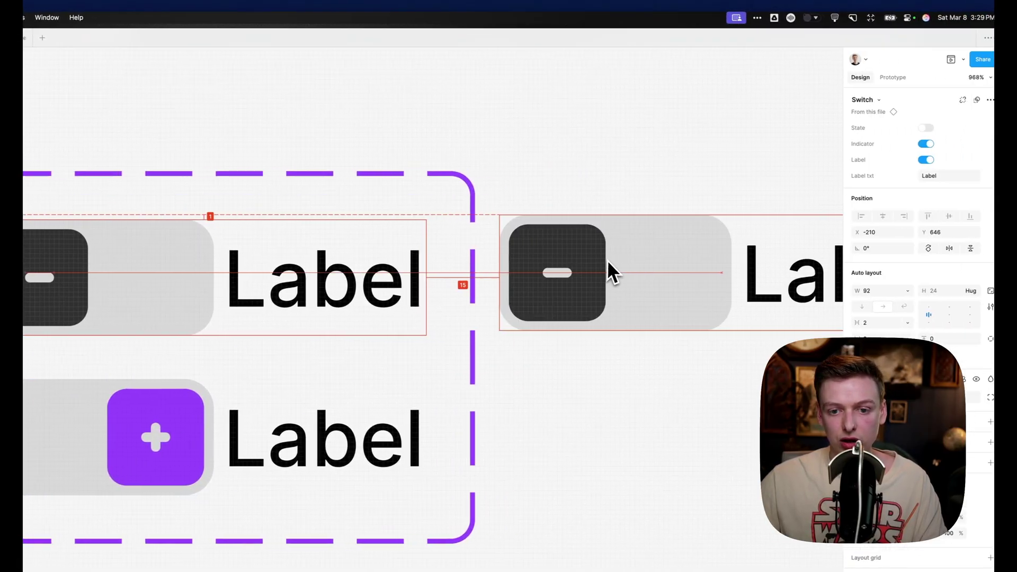
# Try out the State, Indicator and Label toggles on the switch instance and restore each one
pyautogui.hscroll(1, 591, 272)
pyautogui.hscroll(3, 493, 273)
pyautogui.scroll(-2, 492, 272)
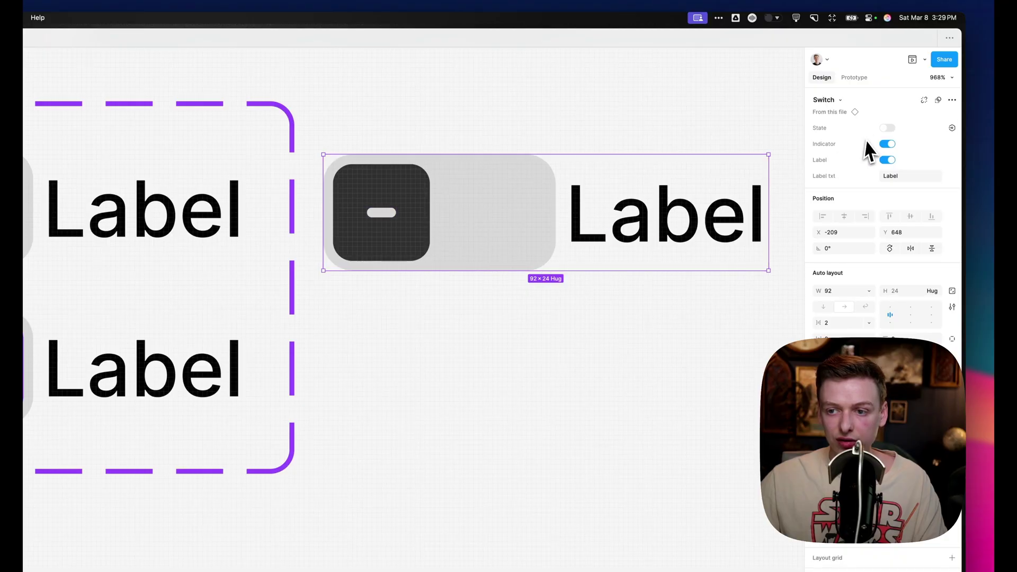
pyautogui.click(888, 129)
pyautogui.doubleClick(882, 128)
pyautogui.click(883, 128)
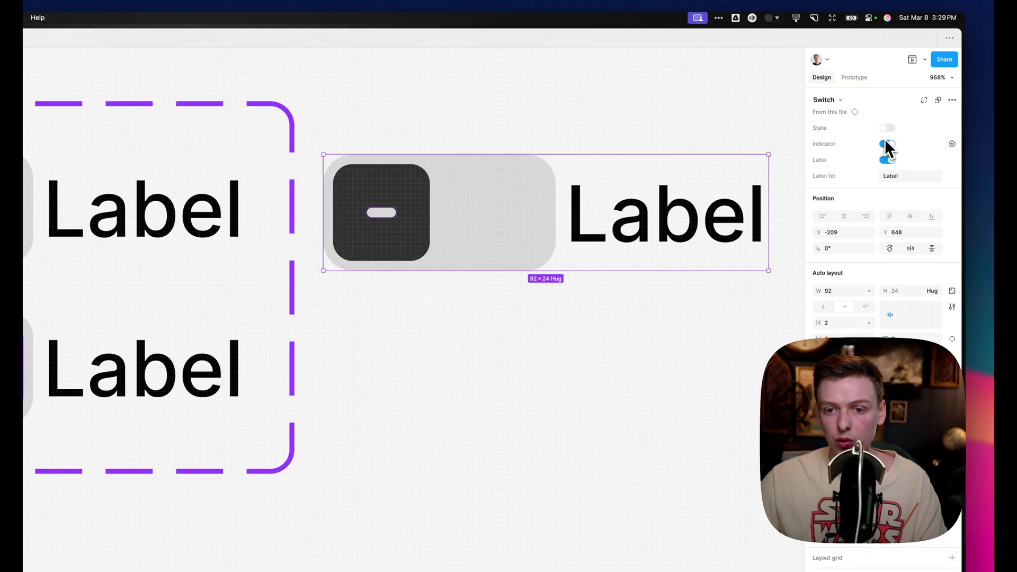
pyautogui.click(885, 144)
pyautogui.click(886, 159)
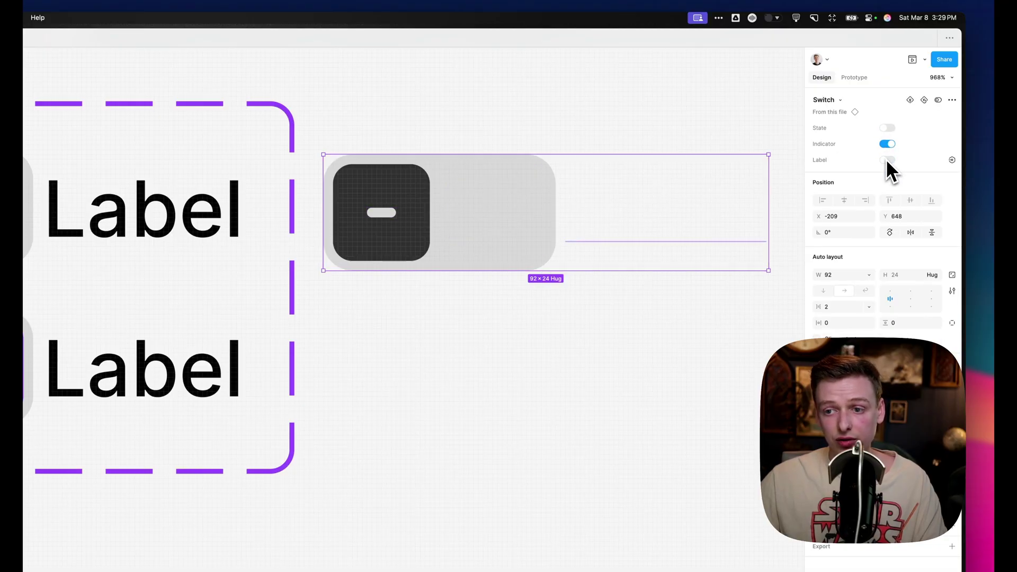
pyautogui.click(886, 160)
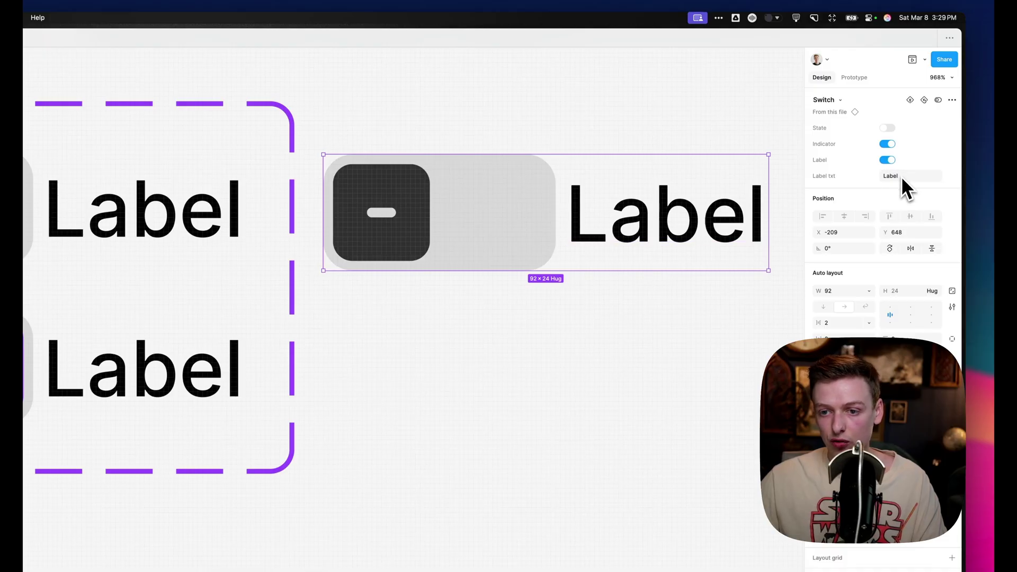
# Hide the label on the switch instance beside the Switch component set
pyautogui.click(888, 160)
pyautogui.scroll(-3, 645, 297)
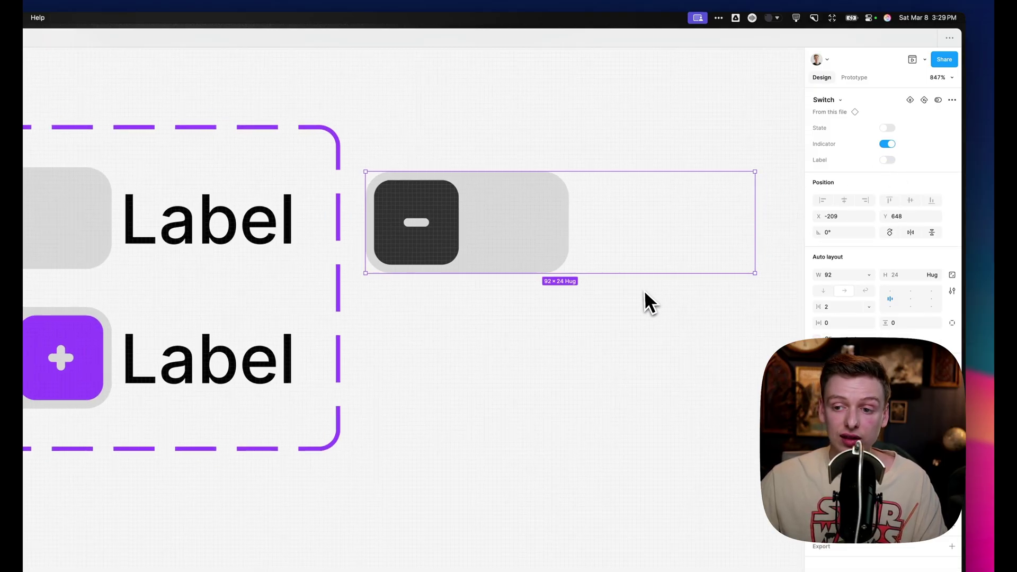
pyautogui.hscroll(3, 742, 249)
pyautogui.hscroll(-5, 626, 259)
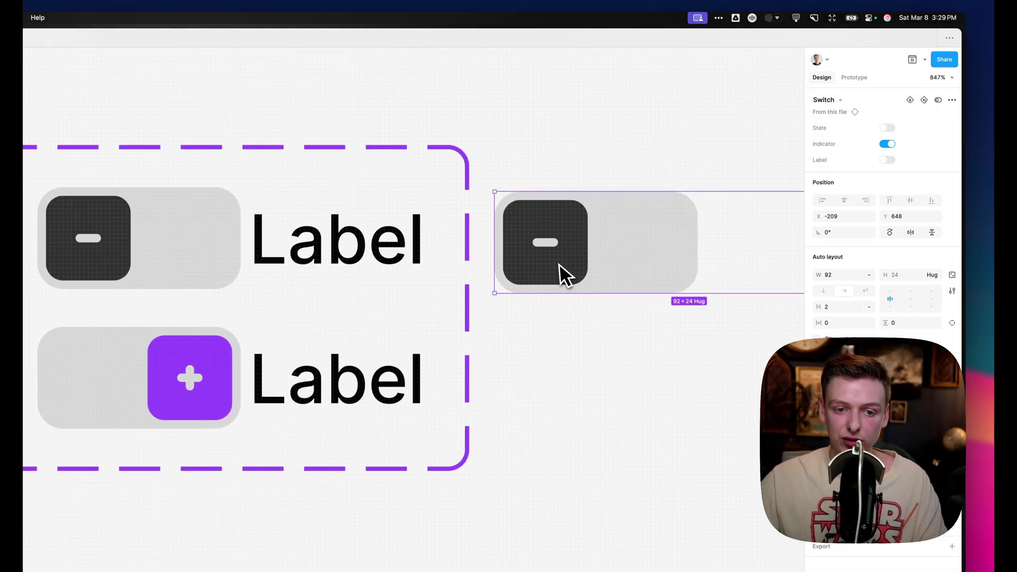
# Select both variants of the Switch component set and set their width to Hug contents
pyautogui.click(326, 239)
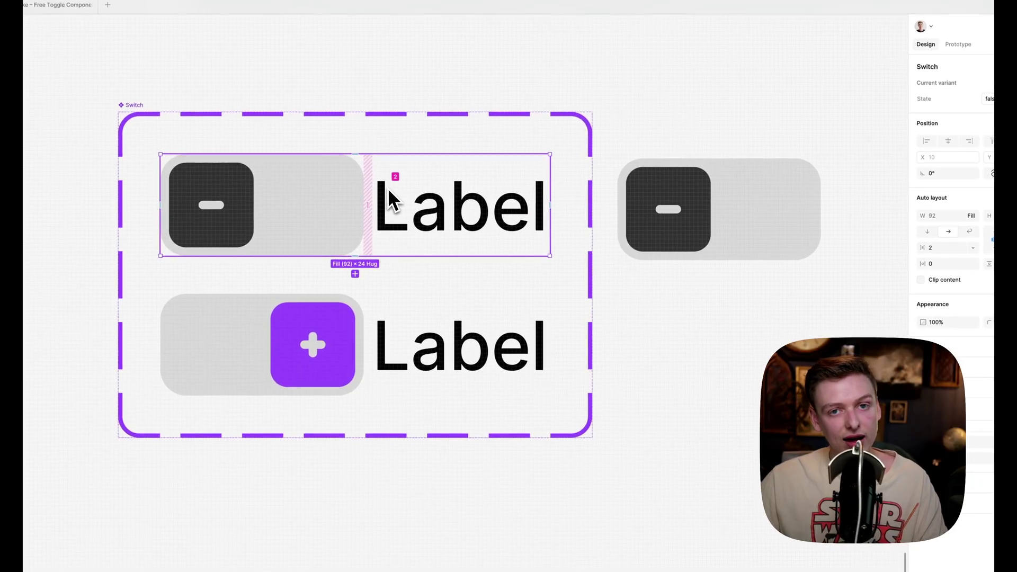
pyautogui.keyDown('shift'); pyautogui.click(404, 307); pyautogui.keyUp('shift')
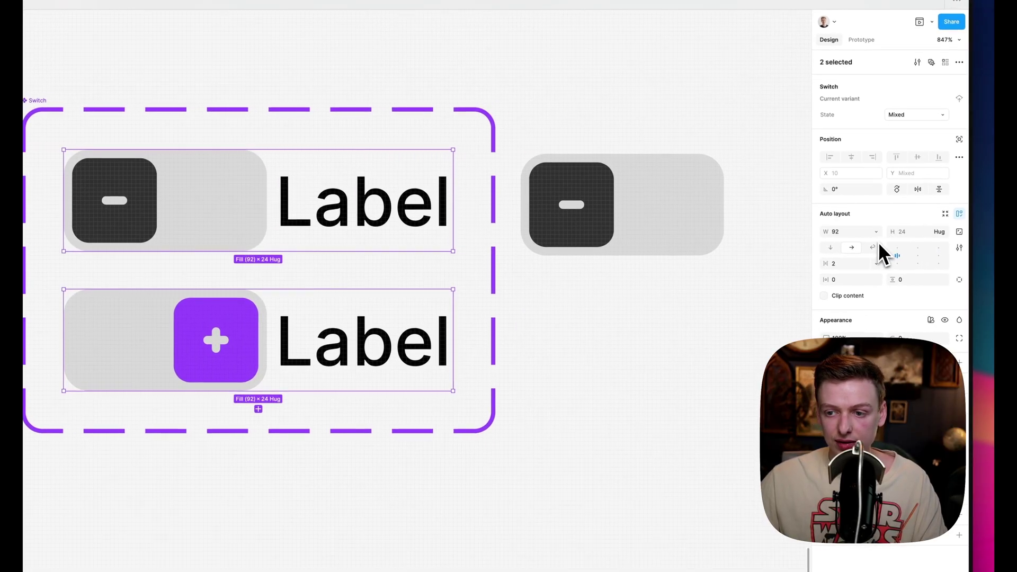
pyautogui.click(973, 217)
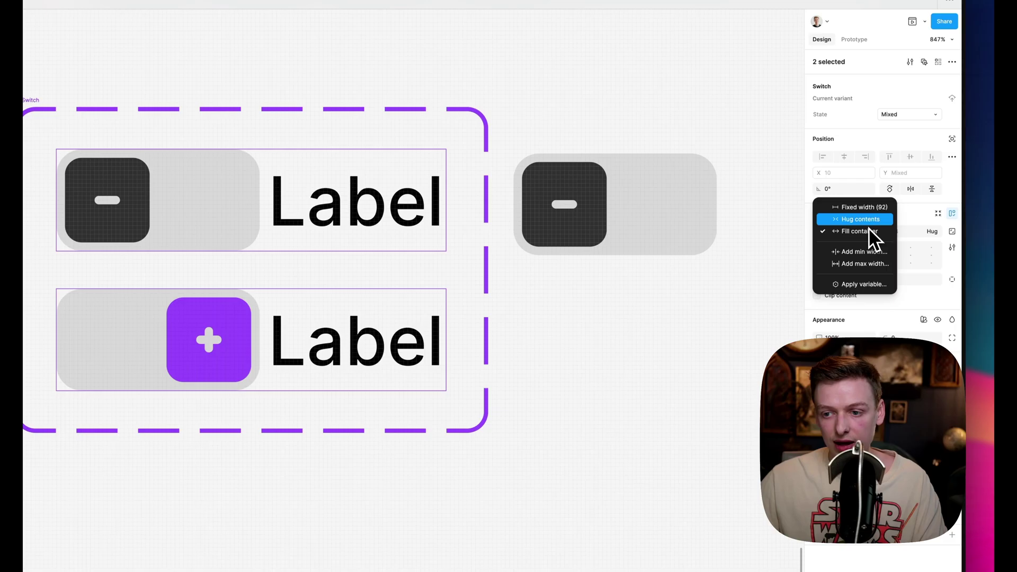
pyautogui.click(866, 221)
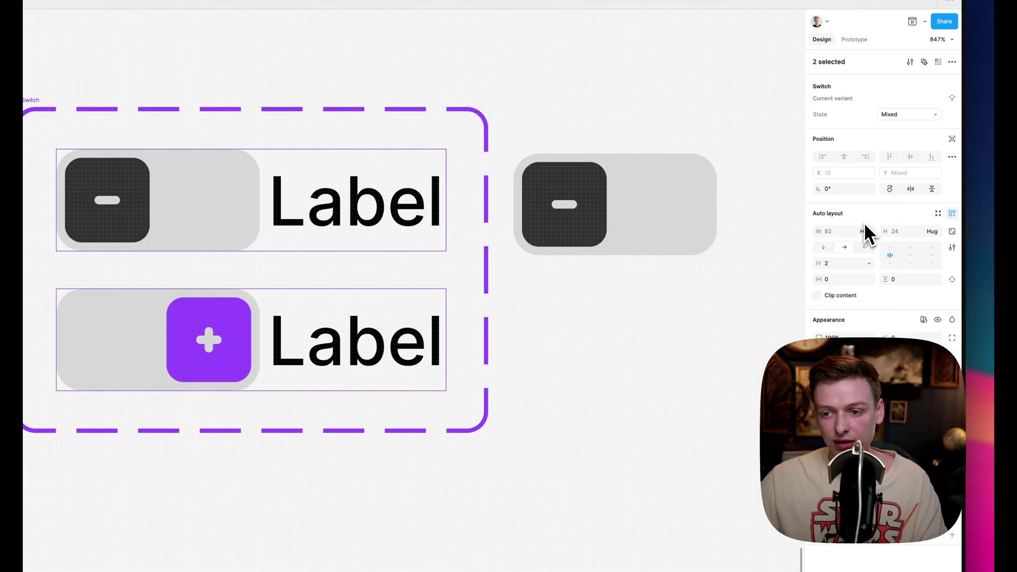
# Show and hide the instance's label again to test its width behaviour
pyautogui.click(678, 289)
pyautogui.hscroll(4, 662, 286)
pyautogui.click(466, 215)
pyautogui.click(888, 159)
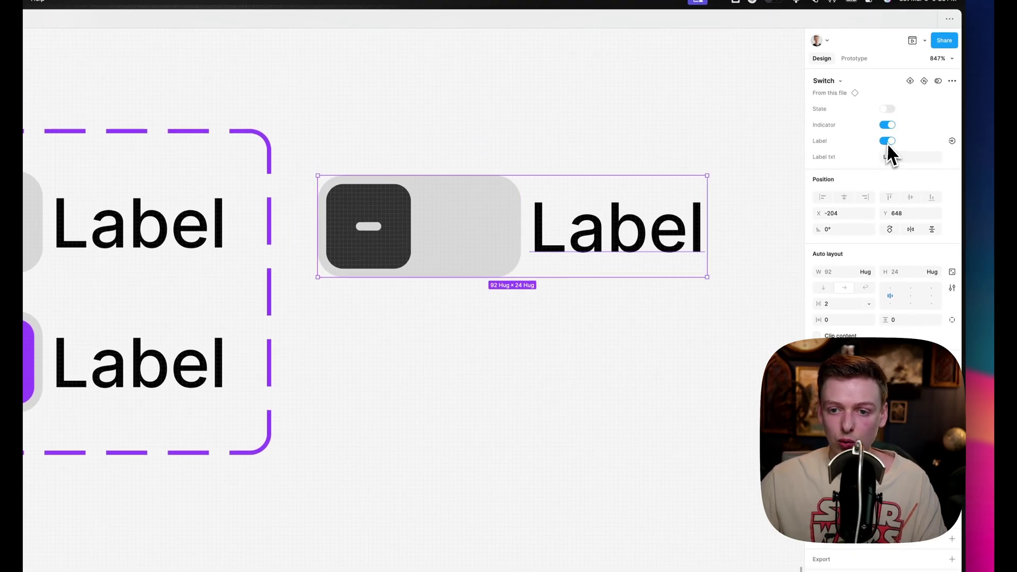
pyautogui.click(888, 135)
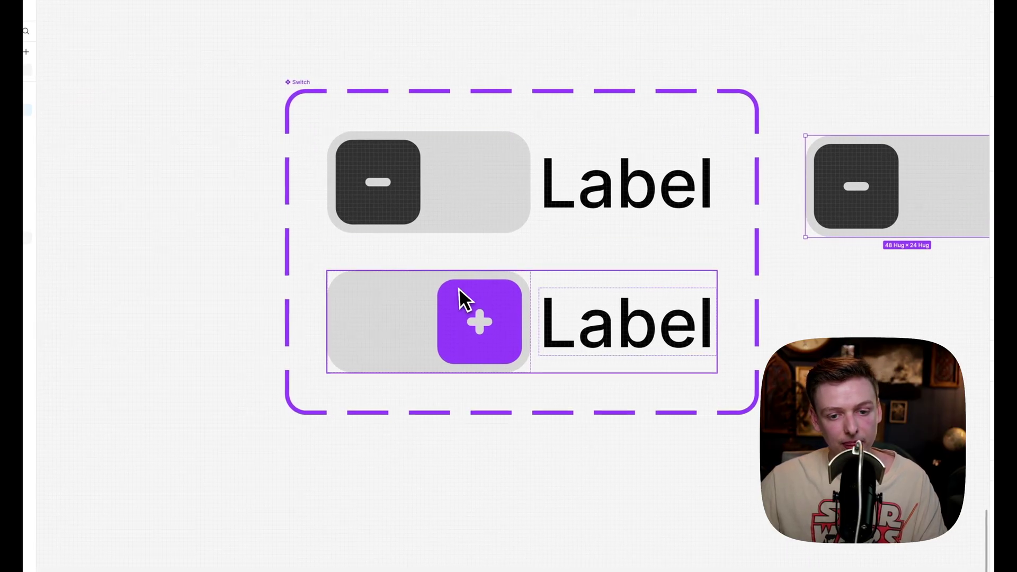
# In prototype mode, connect the false variant to the true variant with an on-click Change to interaction using Smart animate, Ease in and out, 150ms
pyautogui.click(396, 263)
pyautogui.hotkey('shift', 'e')
pyautogui.hscroll(1, 395, 265)
pyautogui.scroll(2, 421, 248)
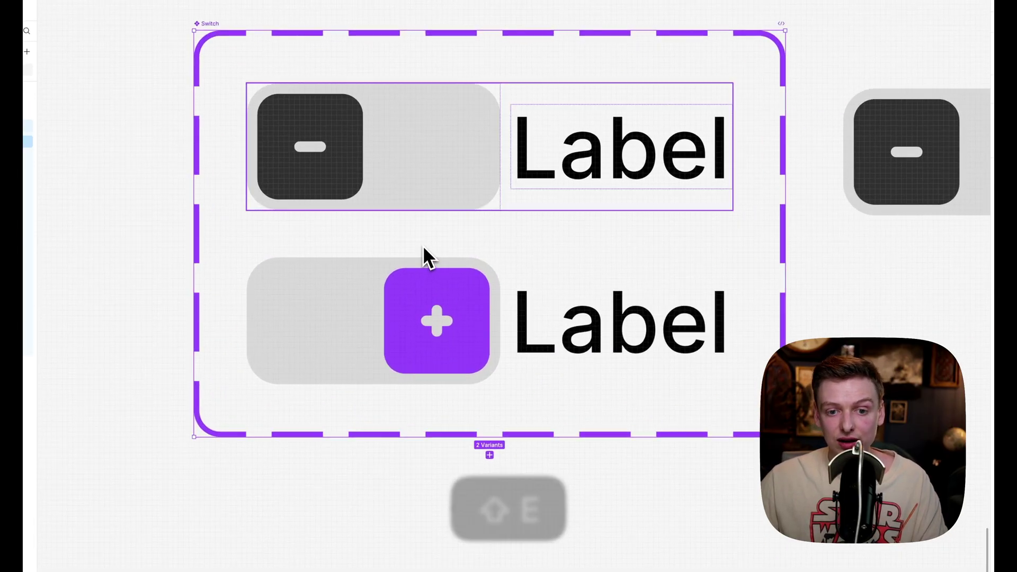
pyautogui.click(460, 190)
pyautogui.scroll(2, 464, 186)
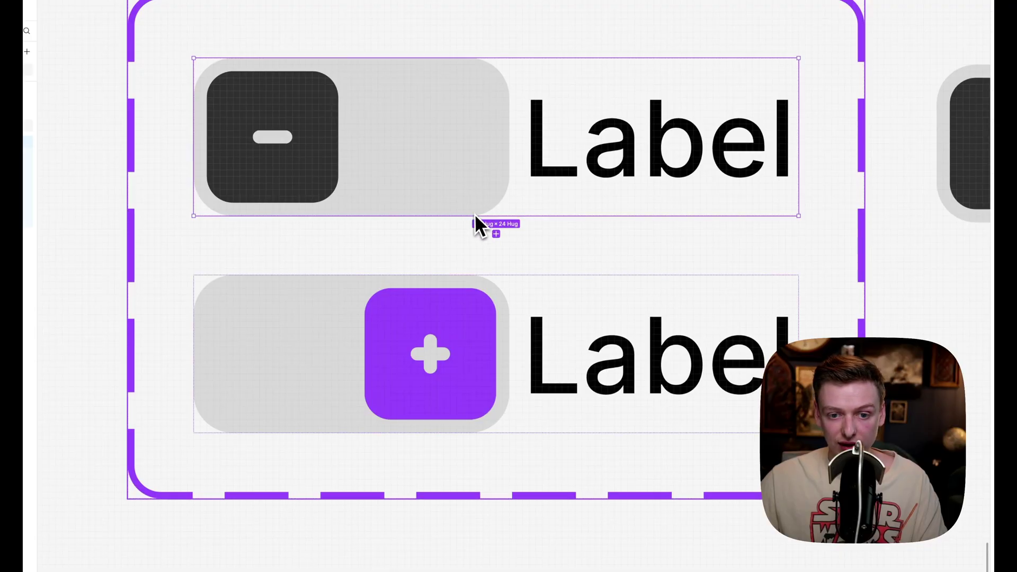
pyautogui.moveTo(496, 233); pyautogui.dragTo(490, 302)
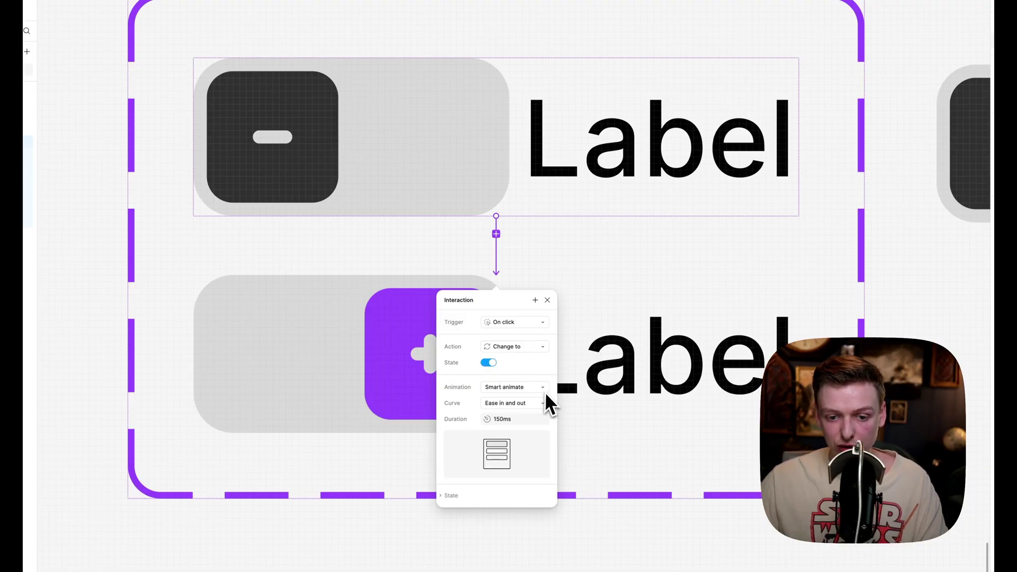
# Connect the true variant back to the false variant with an on-click Change to interaction using Smart animate, Ease in and out, 150ms
pyautogui.click(609, 366)
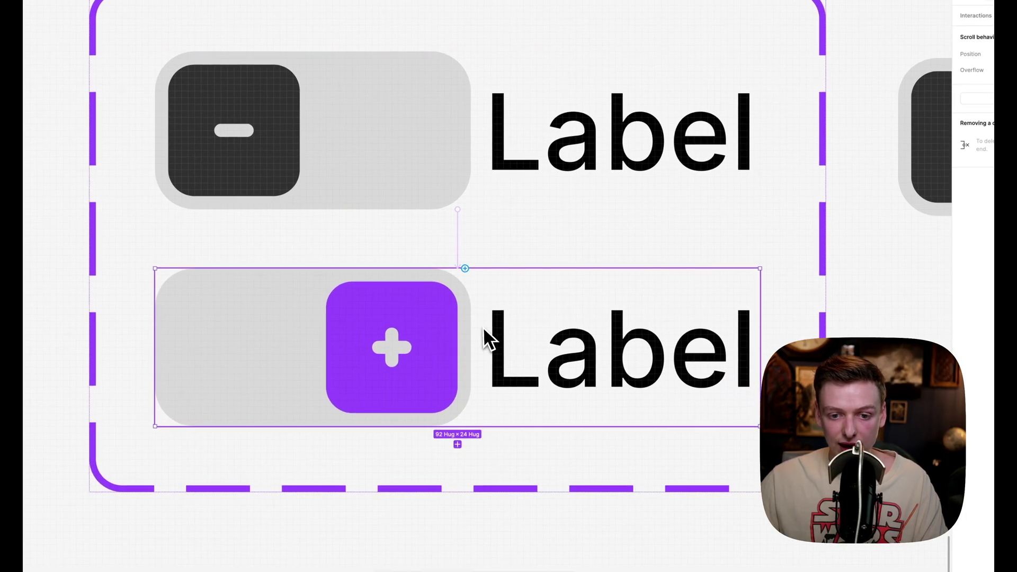
pyautogui.moveTo(467, 269); pyautogui.dragTo(500, 195)
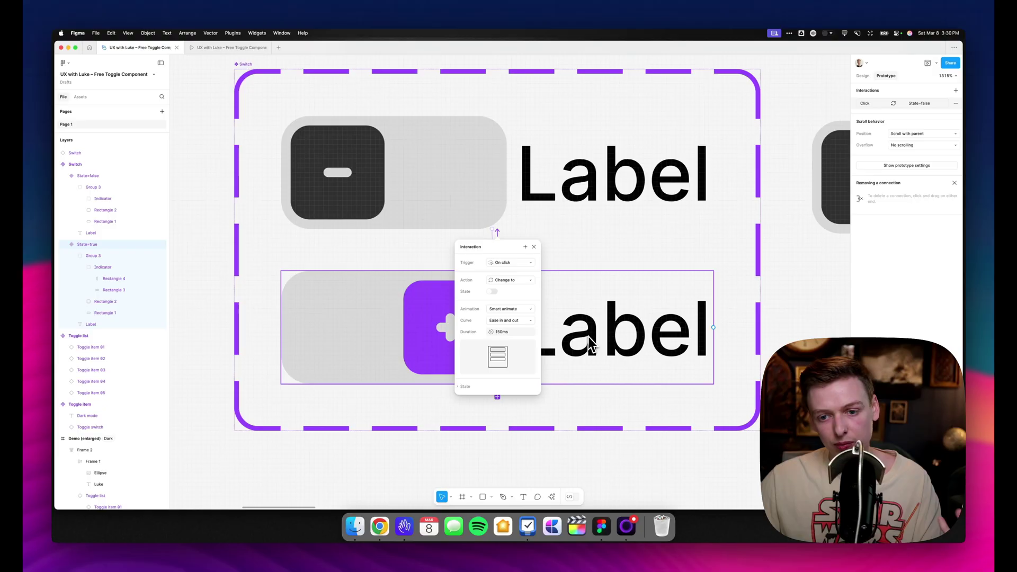
pyautogui.scroll(-3, 667, 332)
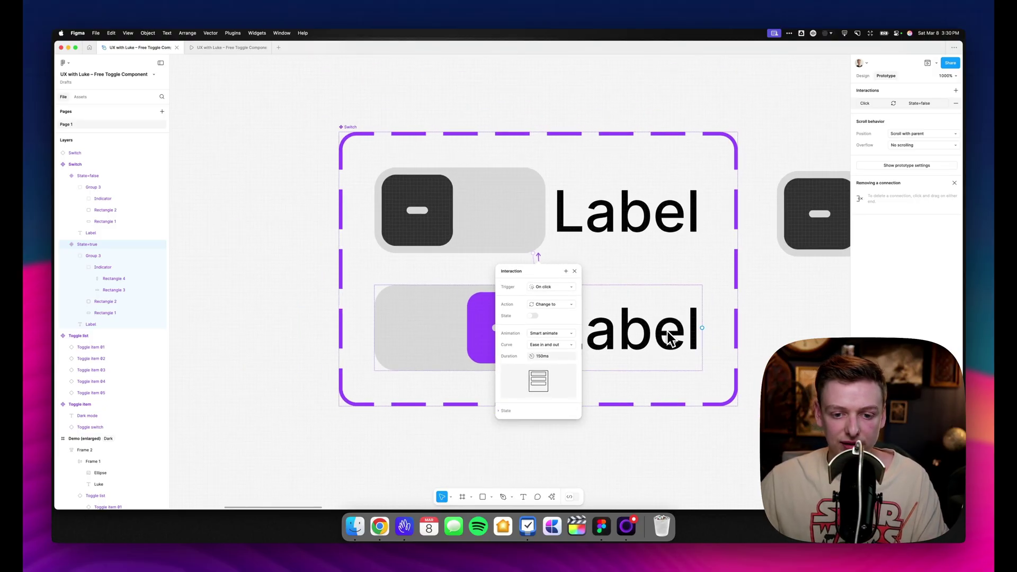
pyautogui.hscroll(3, 667, 331)
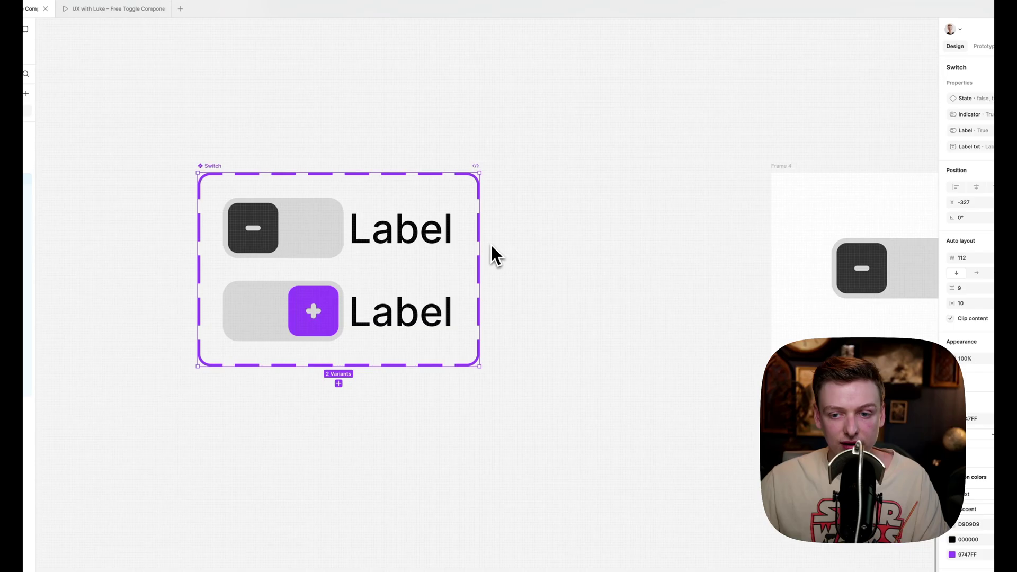
# Widen the Switch component set on both sides to 308 and remove its auto layout
pyautogui.moveTo(505, 233); pyautogui.dragTo(704, 244)
pyautogui.scroll(-3, 709, 244)
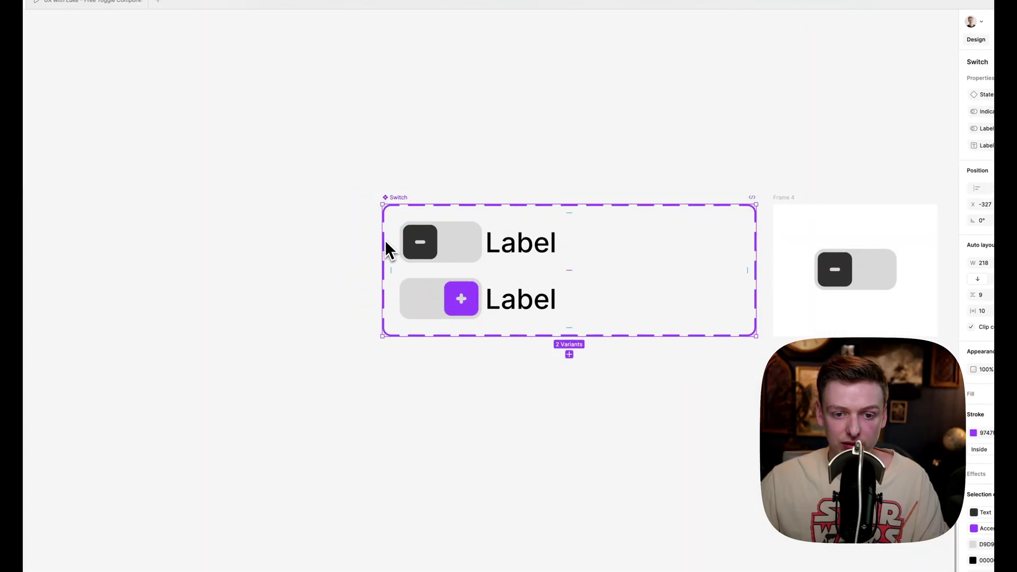
pyautogui.moveTo(386, 240); pyautogui.dragTo(230, 245)
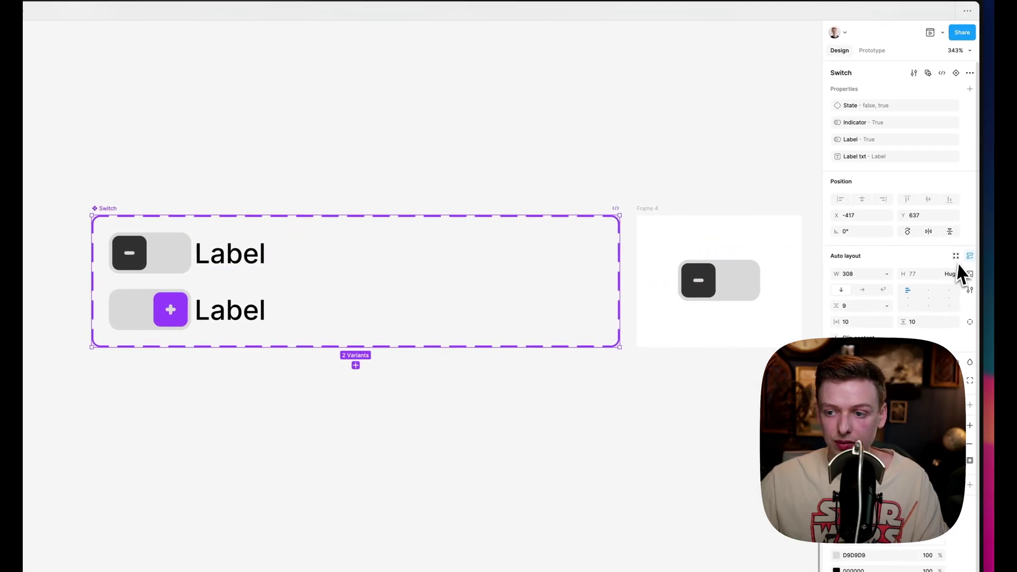
pyautogui.click(969, 256)
# Duplicate the pair of false and true variants twice beside the originals to form three columns
pyautogui.scroll(5, 567, 276)
pyautogui.moveTo(536, 375); pyautogui.dragTo(599, 238)
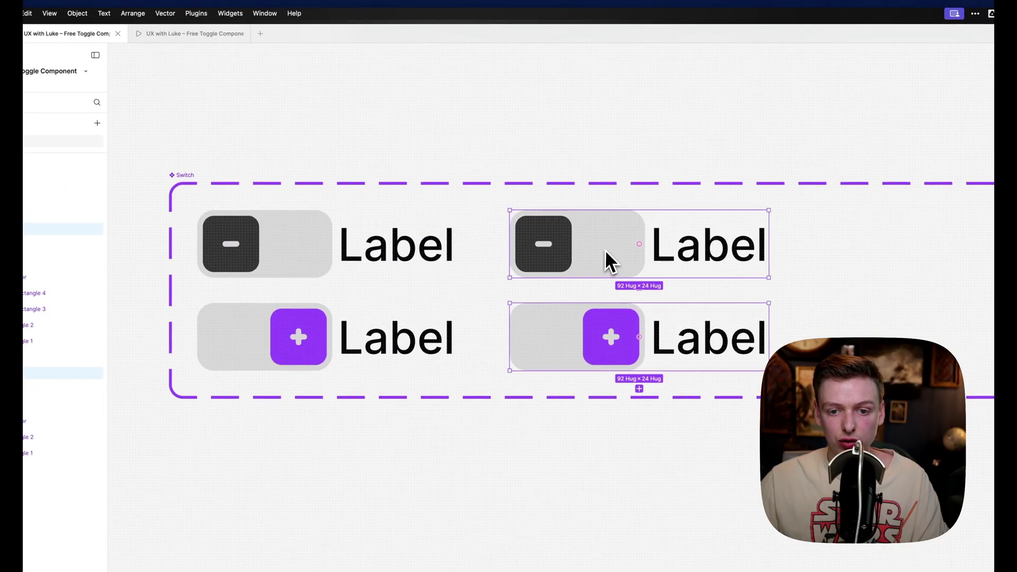
pyautogui.hscroll(2, 605, 249)
pyautogui.moveTo(528, 256); pyautogui.dragTo(727, 261)
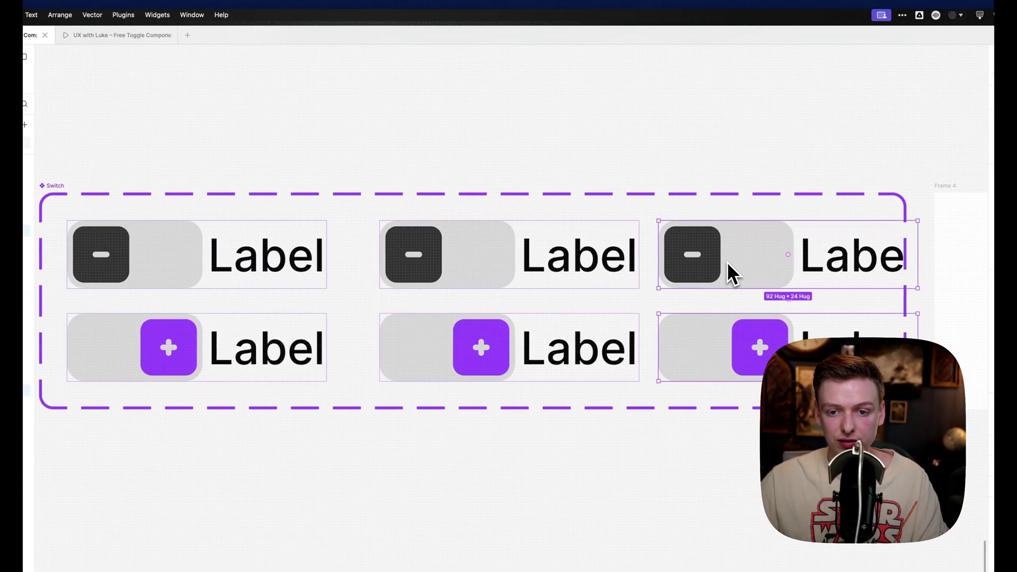
# Enlarge the Switch component set to 342 by 97 around all six variants and move it clear of Frame 4
pyautogui.scroll(-3, 727, 261)
pyautogui.click(235, 202)
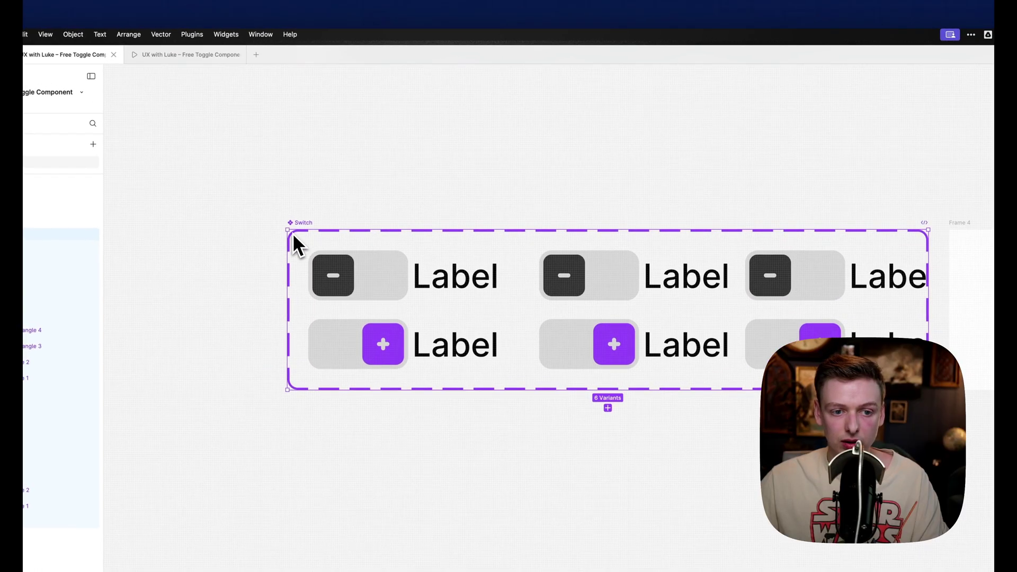
pyautogui.click(941, 288)
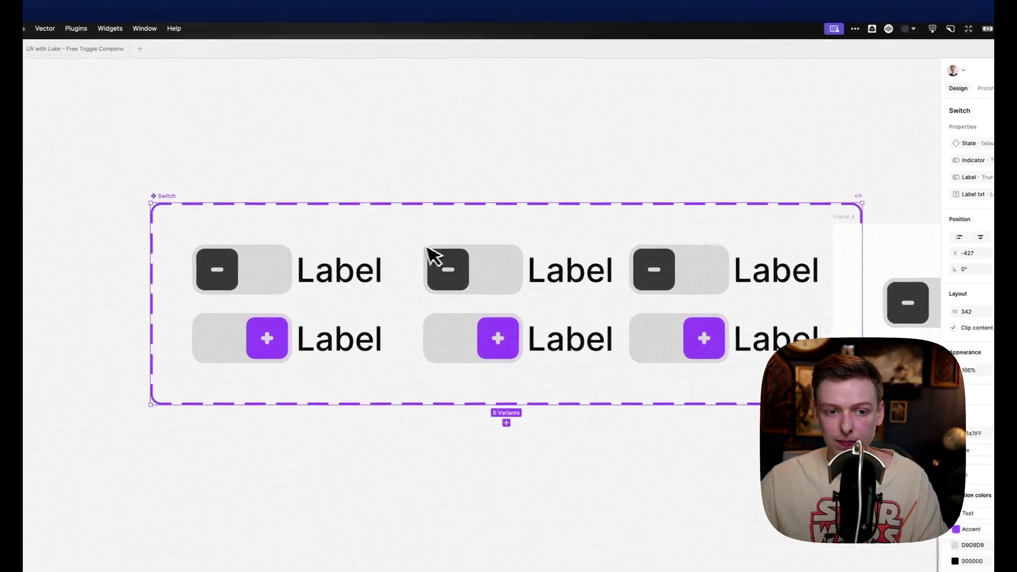
pyautogui.moveTo(166, 197); pyautogui.dragTo(107, 217)
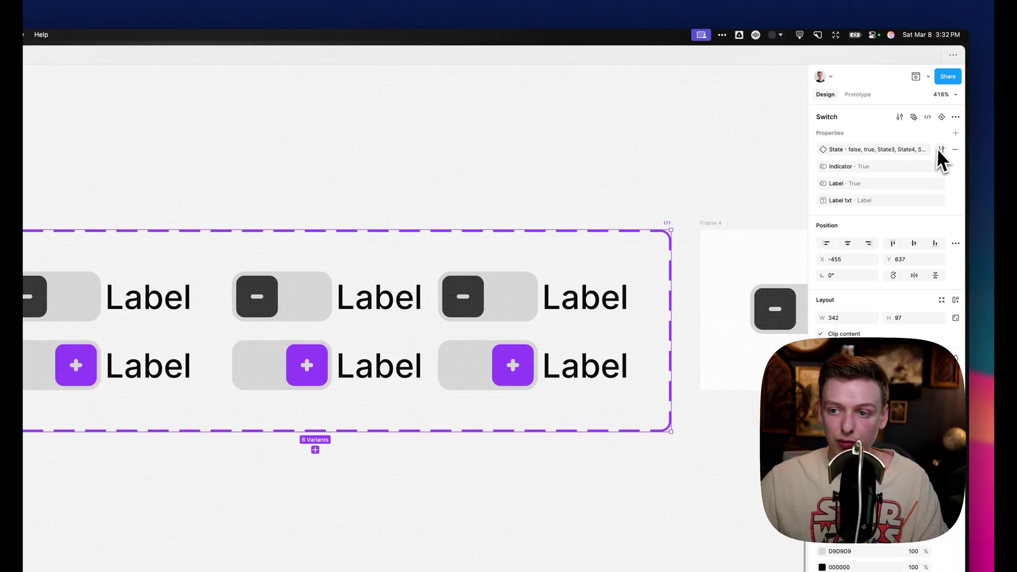
# Create a variant property named "Style" with the value "Default" on the Switch component set
pyautogui.click(952, 133)
pyautogui.click(929, 164)
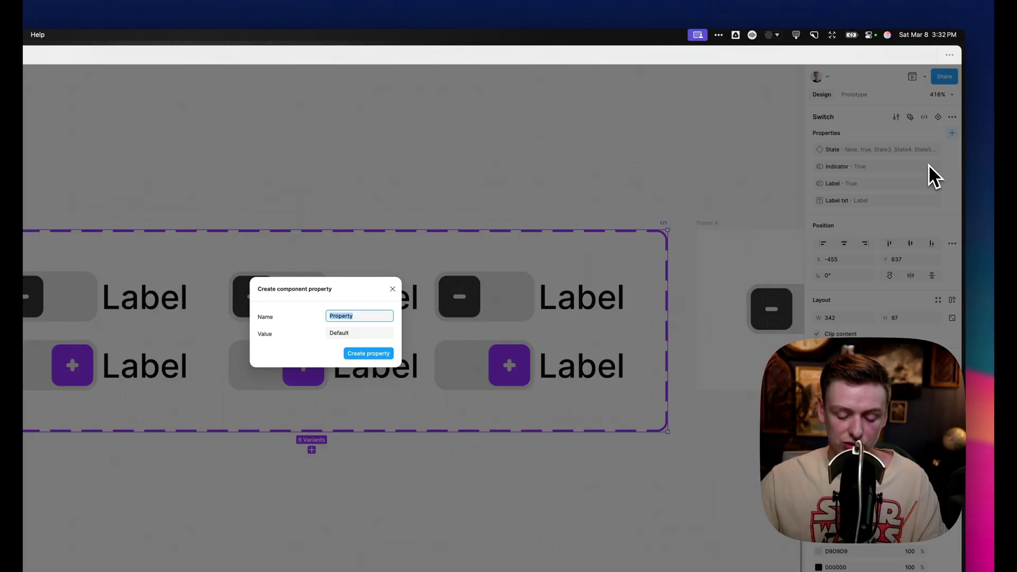
pyautogui.write('Style')
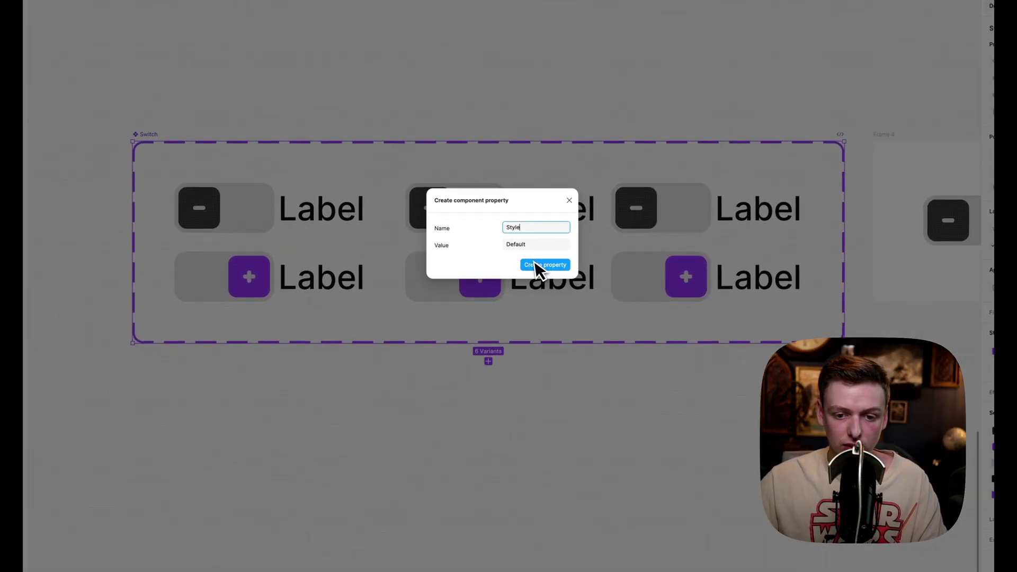
pyautogui.click(369, 354)
# Select both variants in the first column and set their Style value to "Square"
pyautogui.moveTo(321, 402); pyautogui.dragTo(275, 171)
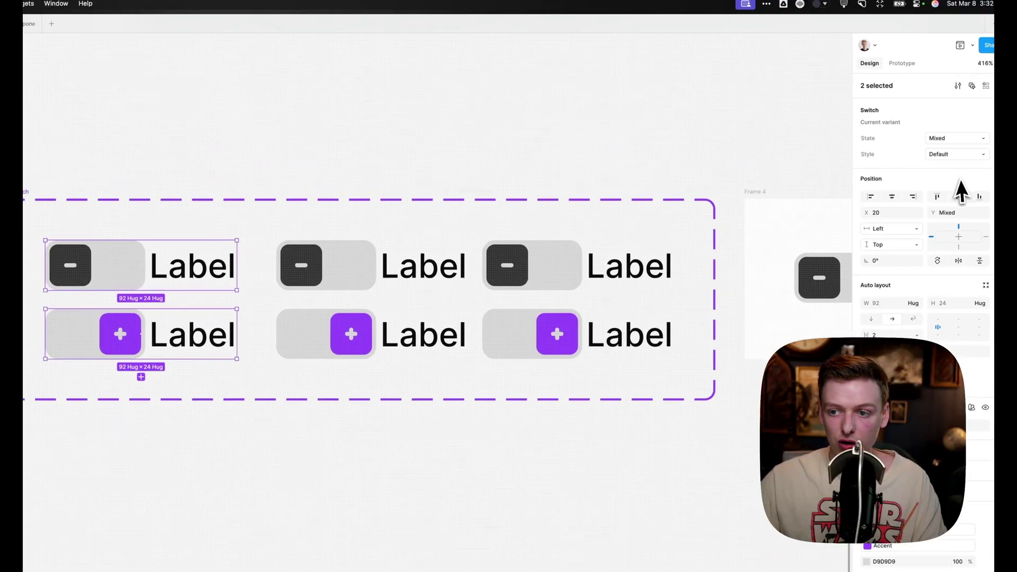
pyautogui.click(893, 180)
pyautogui.write('Sq')
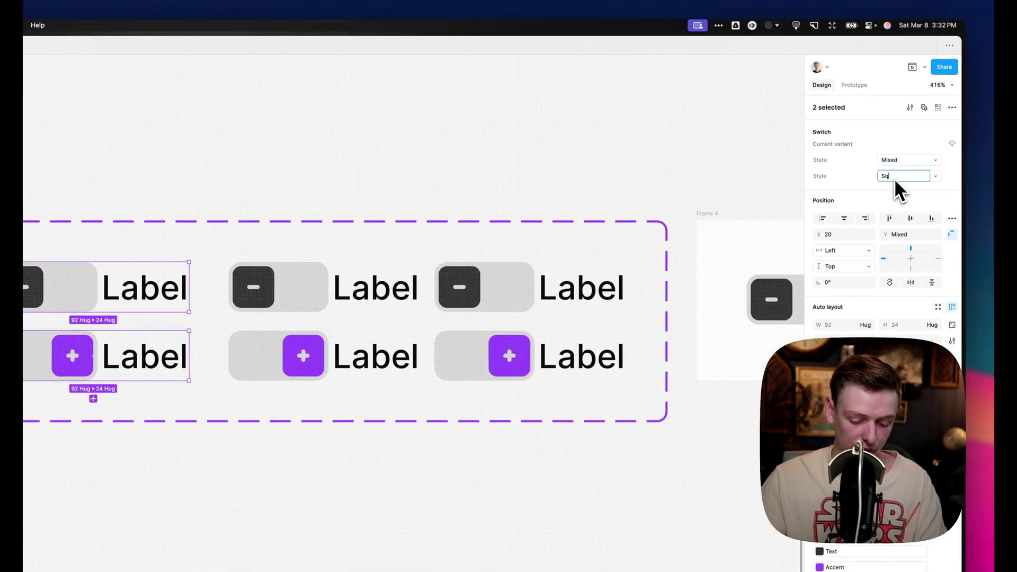
pyautogui.write('uare')
pyautogui.press('Return')
# Set the Style of both second-column variants to "Rounded" and edit the Style value of the third-column pair
pyautogui.moveTo(379, 440); pyautogui.dragTo(298, 286)
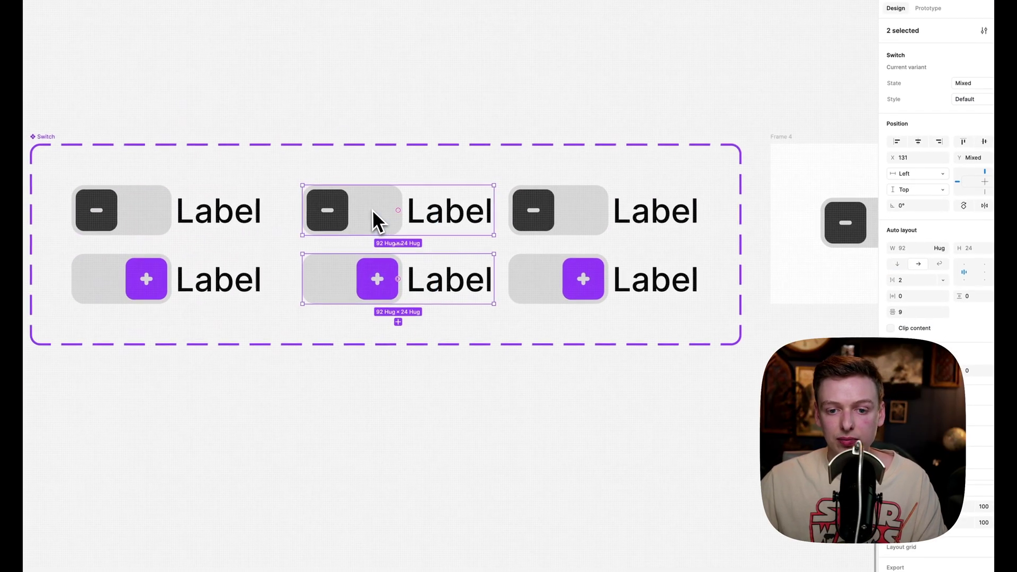
pyautogui.click(975, 104)
pyautogui.write('Rlunded')
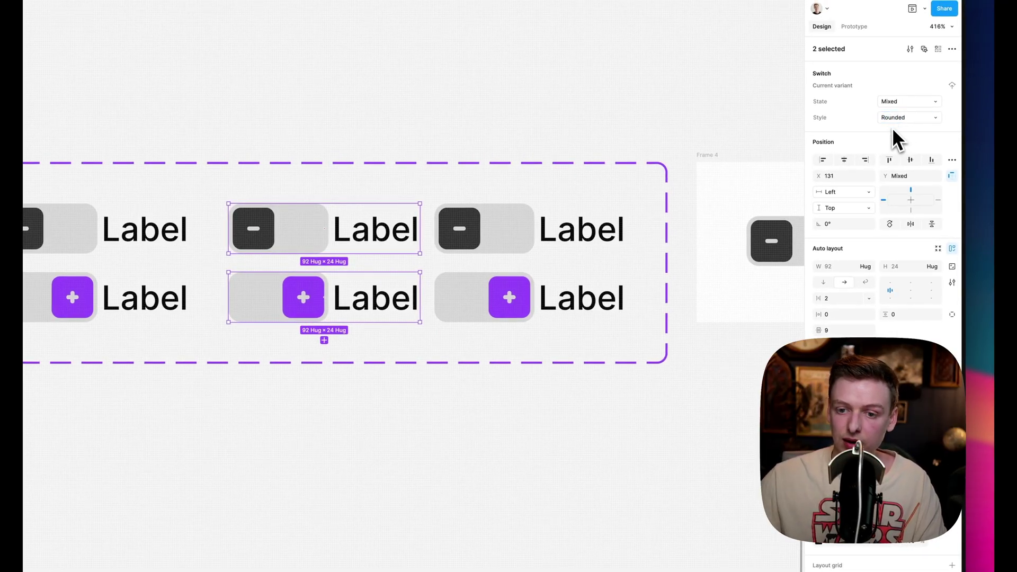
pyautogui.moveTo(631, 383); pyautogui.dragTo(508, 204)
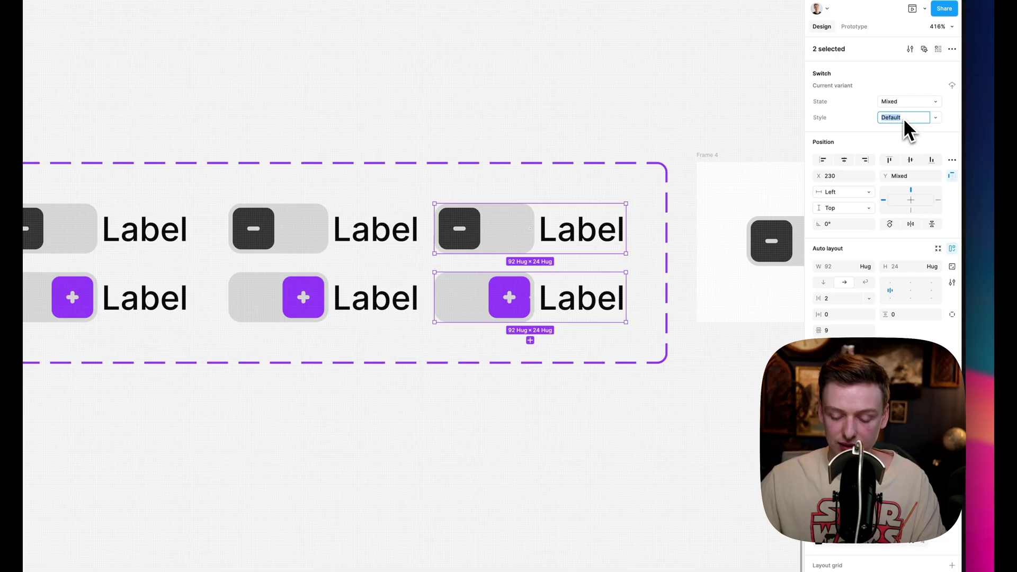
pyautogui.press('Return')
# Set the corner radius of the tracks and thumbs in both Rounded variants to 999
pyautogui.keyDown('super'); pyautogui.click(303, 234); pyautogui.keyUp('super')
pyautogui.scroll(5, 303, 234)
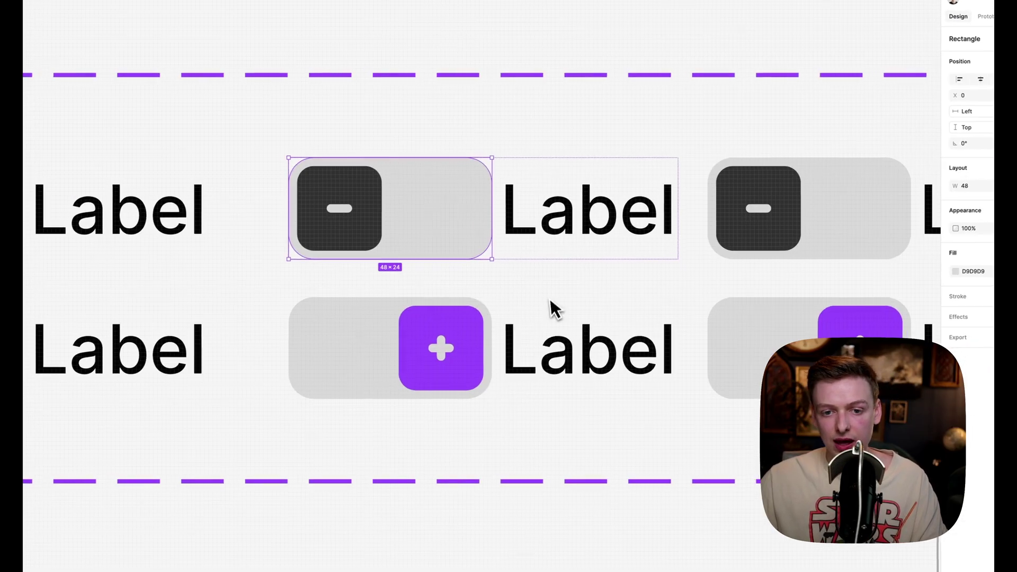
pyautogui.click(414, 309)
pyautogui.keyDown('super'); pyautogui.click(320, 211); pyautogui.keyUp('super')
pyautogui.scroll(2, 320, 211)
pyautogui.scroll(1, 481, 198)
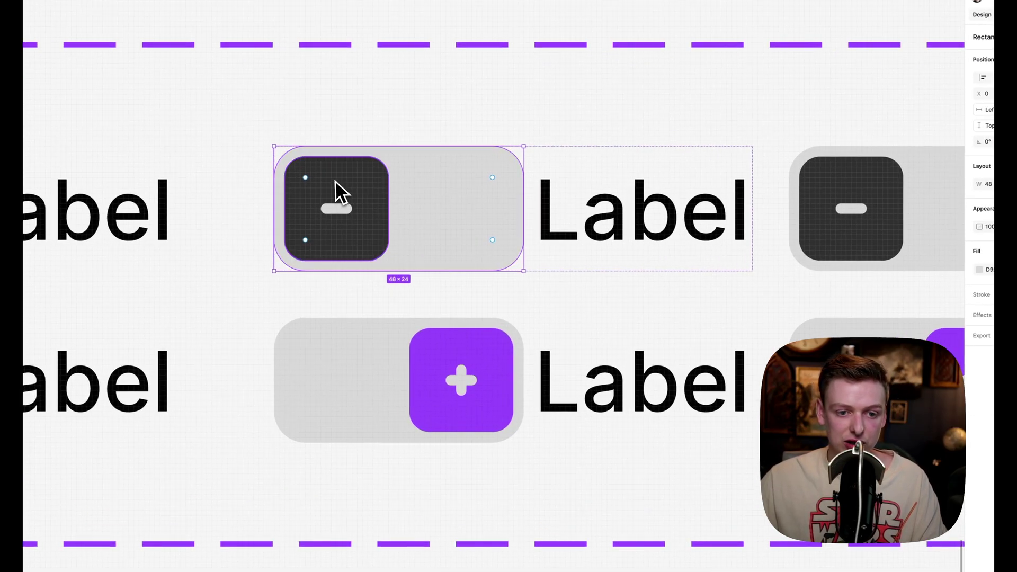
pyautogui.keyDown('shift'); pyautogui.click(380, 331); pyautogui.keyUp('shift')
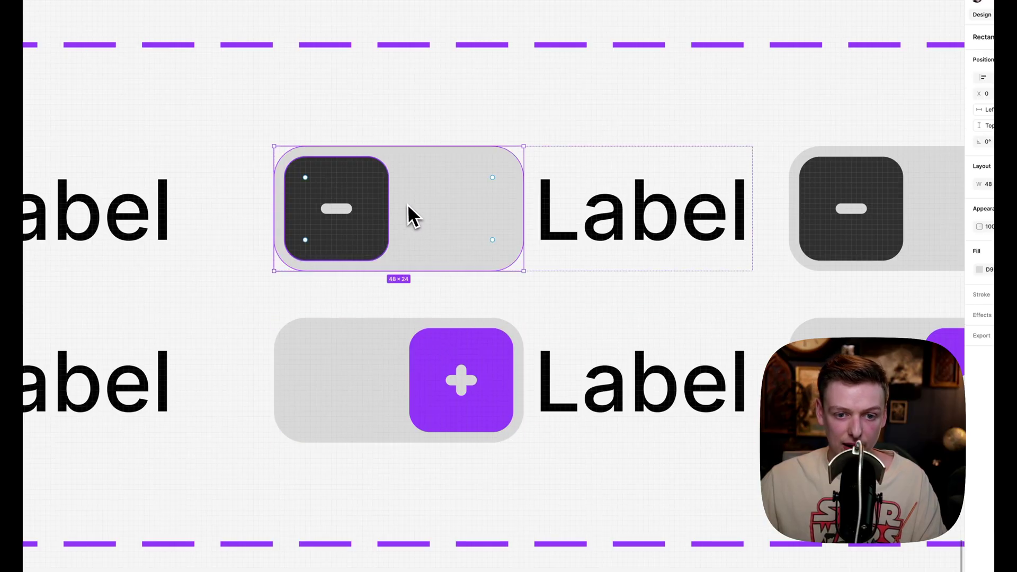
pyautogui.keyDown('shift'); pyautogui.click(421, 342); pyautogui.keyUp('shift')
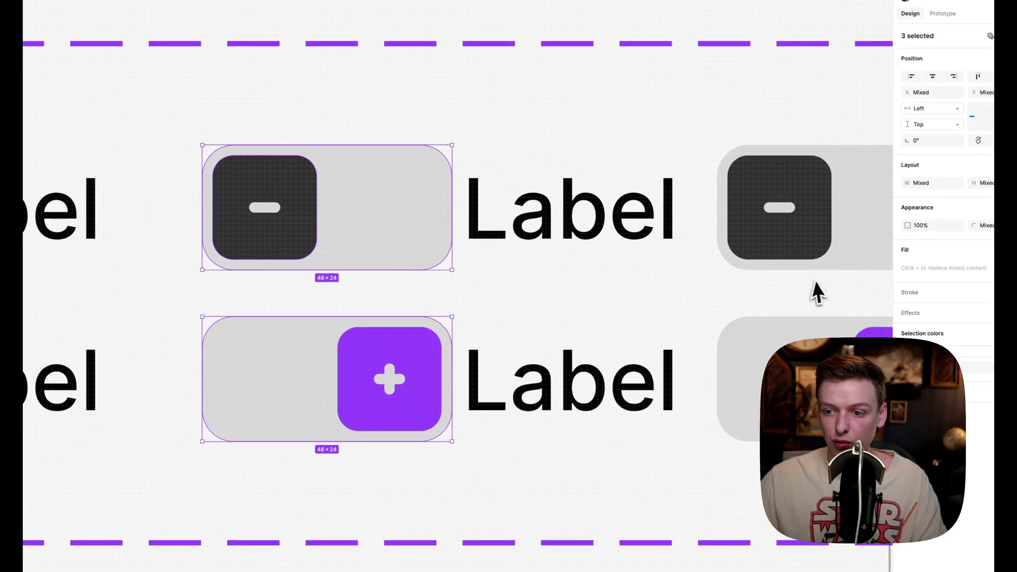
pyautogui.click(905, 225)
pyautogui.write('999')
pyautogui.press('Return')
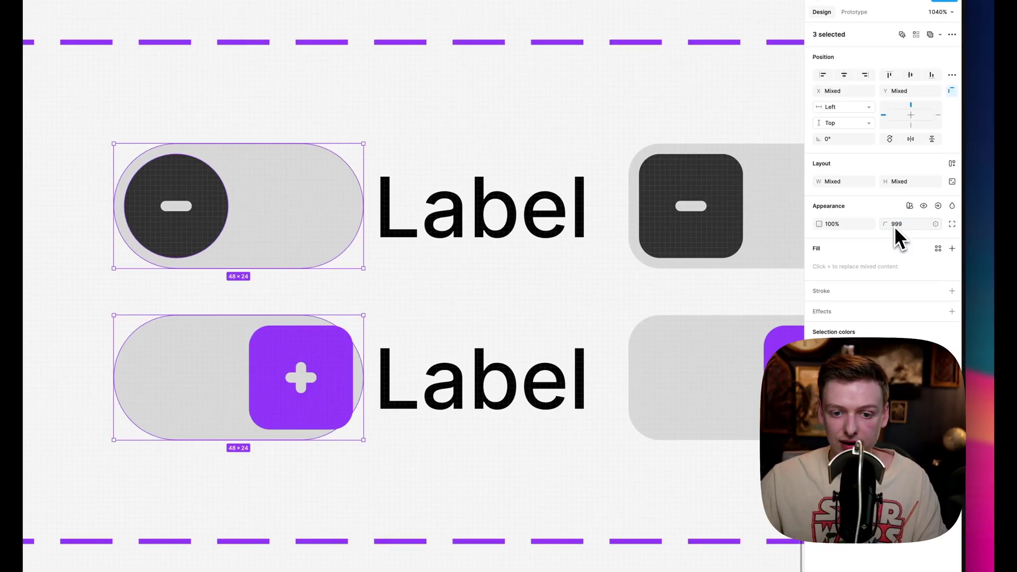
pyautogui.click(371, 320)
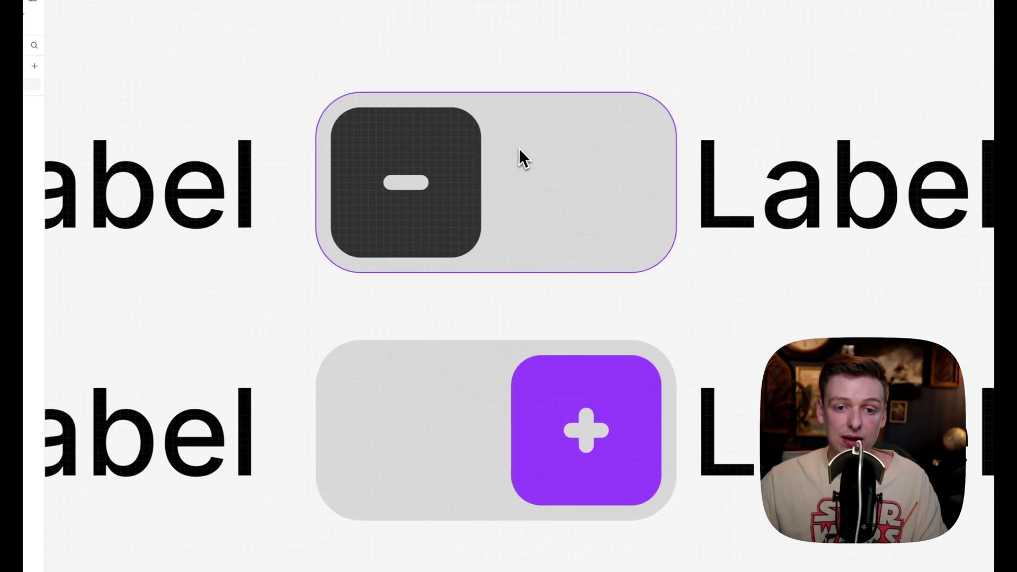
# Try shrinking both third-column tracks to 40 by 16 so their thumbs overhang them
pyautogui.keyDown('shift'); pyautogui.click(492, 425); pyautogui.keyUp('shift')
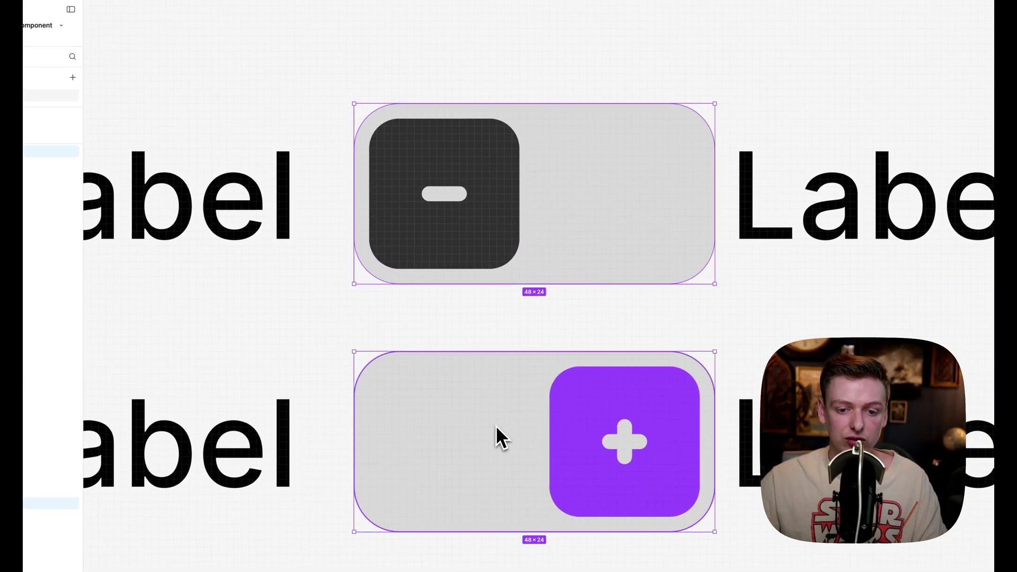
pyautogui.press('shift+super+Up')
pyautogui.press('shift+super+Up')
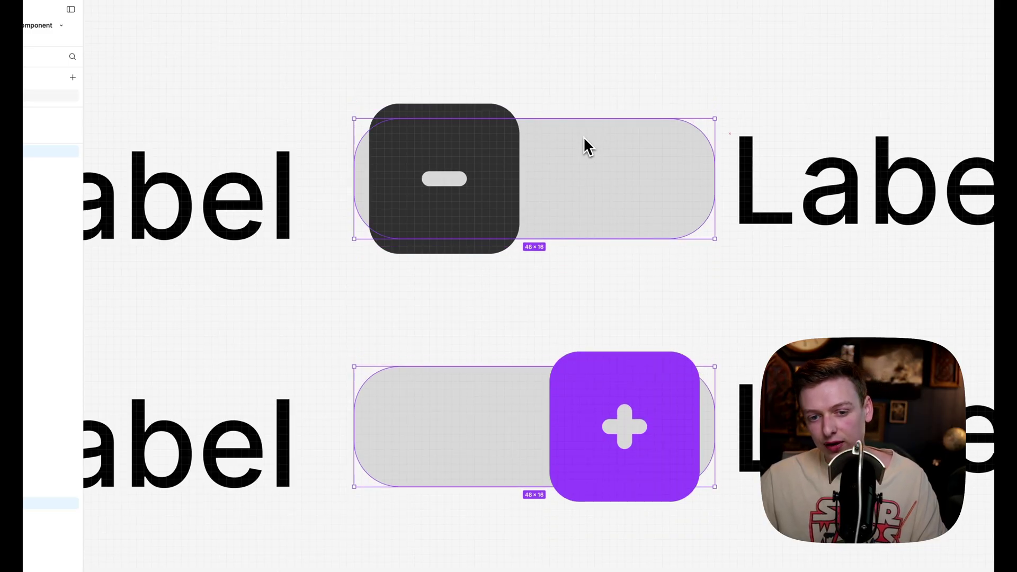
pyautogui.hotkey('ctrl', 'Left')
pyautogui.hotkey('ctrl', 'Left')
pyautogui.hotkey('ctrl', 'Left')
pyautogui.hotkey('ctrl', 'Left')
pyautogui.hotkey('ctrl', 'Left')
pyautogui.hotkey('ctrl', 'Left')
pyautogui.hotkey('ctrl', 'Left')
pyautogui.hotkey('ctrl', 'Left')
pyautogui.hotkey('ctrl', 'Left')
pyautogui.hotkey('ctrl', 'Left')
pyautogui.hotkey('ctrl', 'Left')
pyautogui.hotkey('ctrl', 'Left')
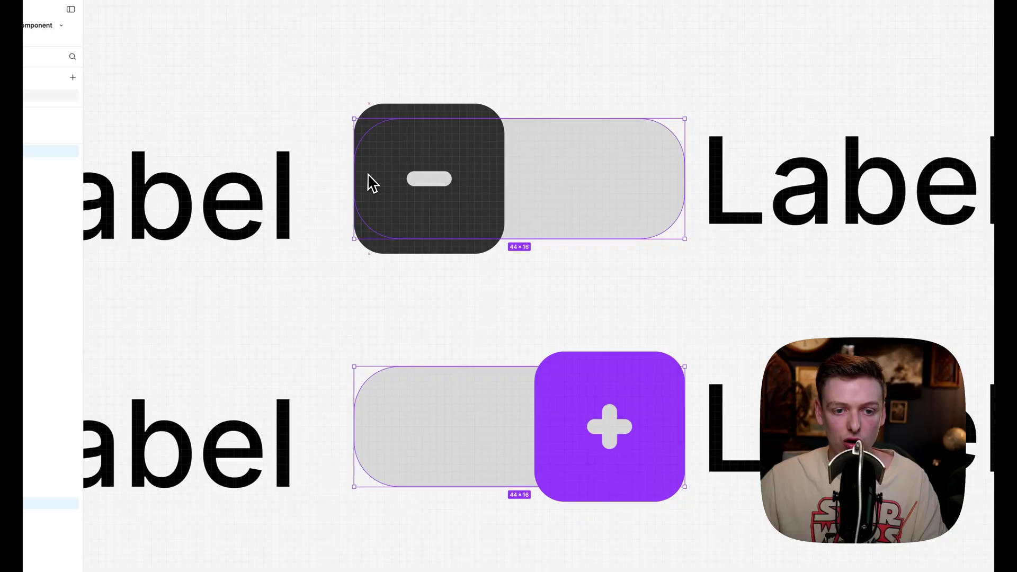
pyautogui.hotkey('ctrl', 'Right')
pyautogui.hotkey('ctrl', 'Right')
pyautogui.hotkey('ctrl', 'Right')
pyautogui.hotkey('ctrl', 'Right')
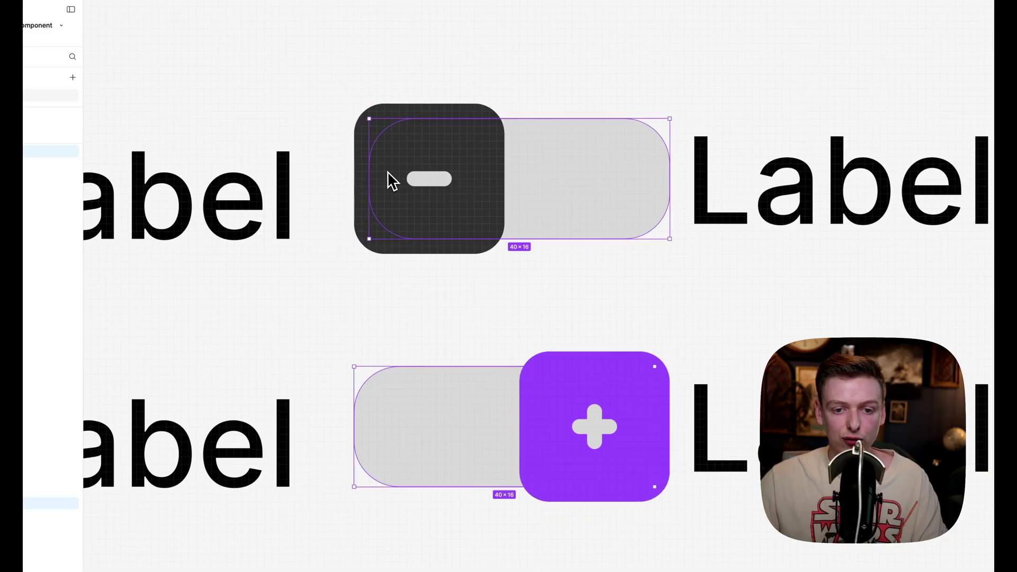
pyautogui.click(475, 321)
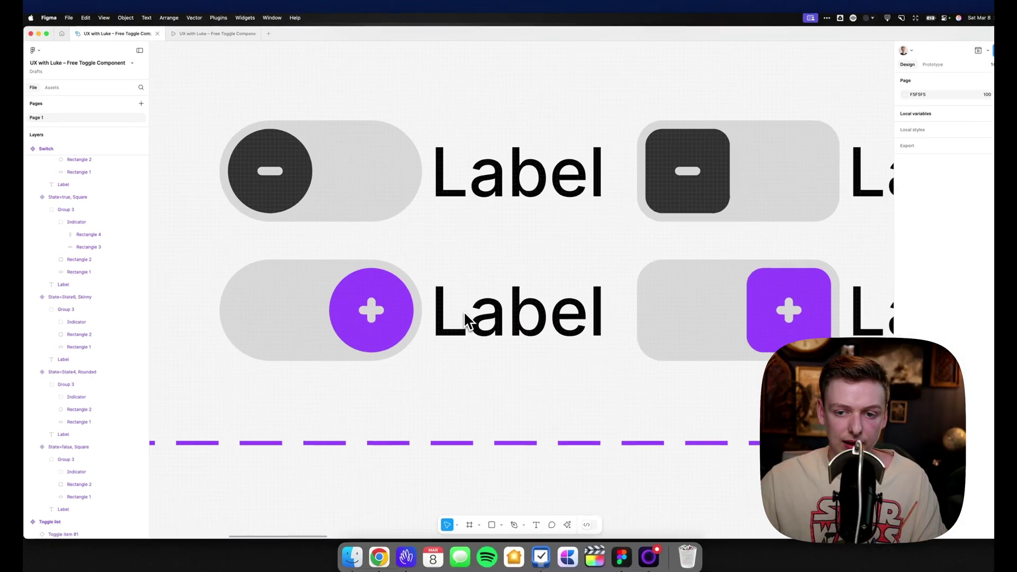
# Select the tracks of both third-column variants and resize them to 40 by 16, with each thumb overhanging its track's end
pyautogui.hscroll(4, 464, 313)
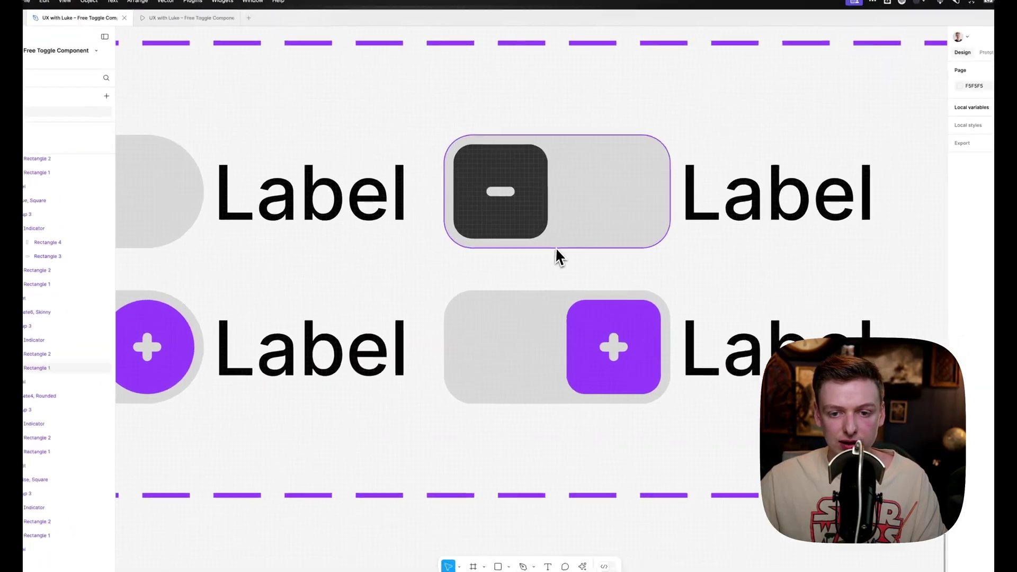
pyautogui.click(555, 247)
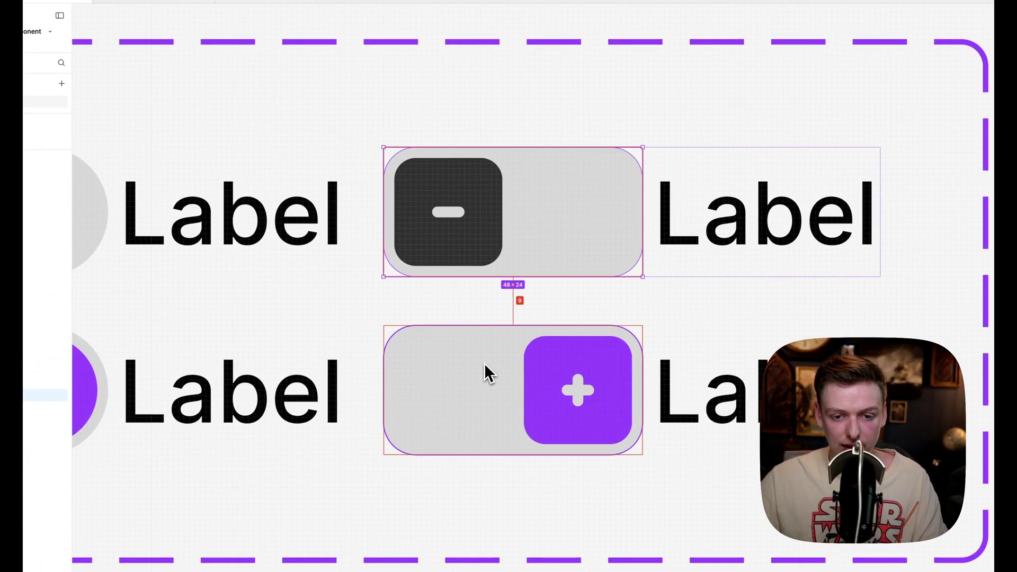
pyautogui.click(485, 364)
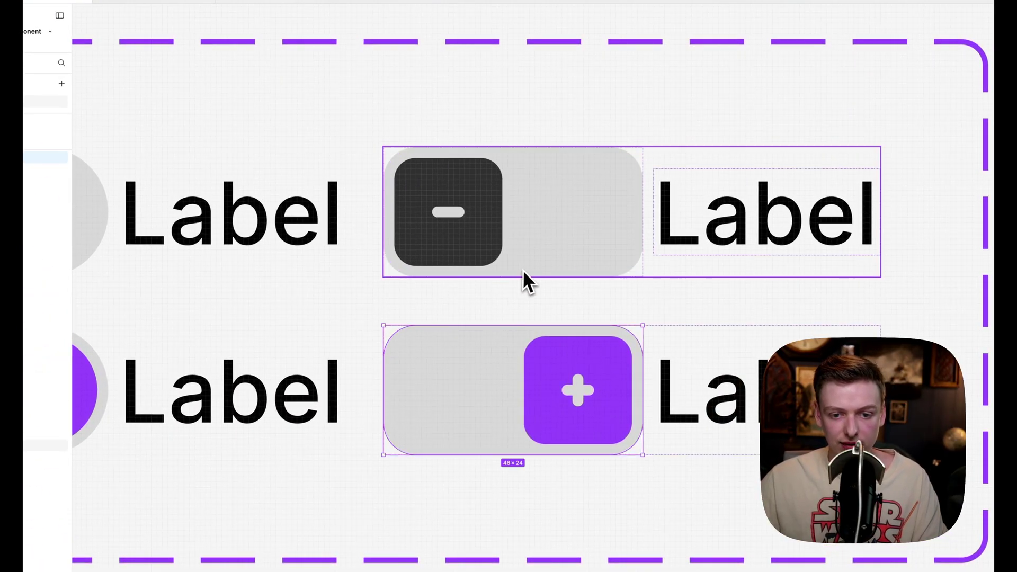
pyautogui.keyDown('shift'); pyautogui.click(553, 207); pyautogui.keyUp('shift')
pyautogui.moveTo(537, 151); pyautogui.dragTo(534, 167)
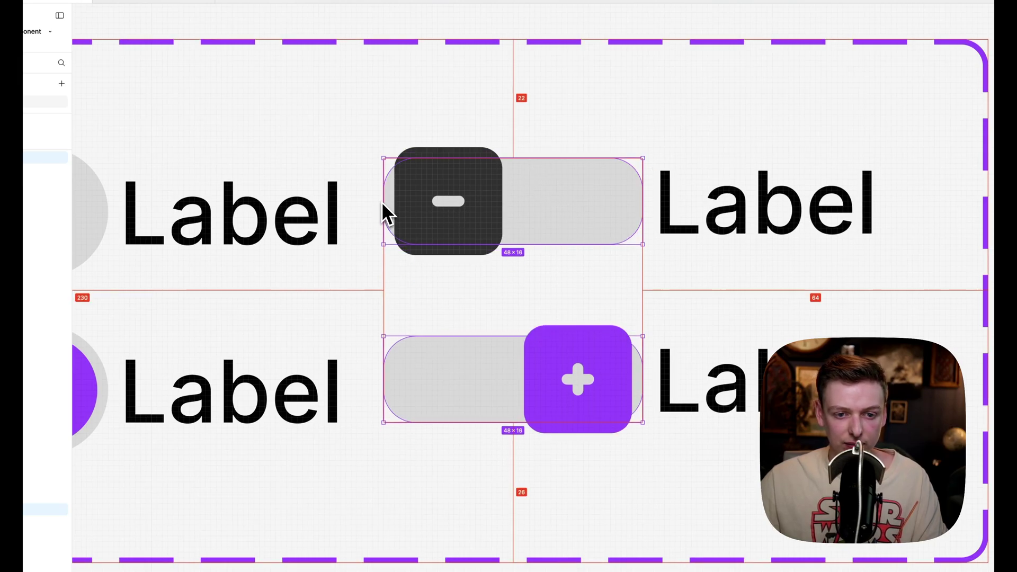
pyautogui.hotkey('ctrl', 'Left')
pyautogui.hotkey('ctrl', 'Left')
pyautogui.hotkey('ctrl', 'Left')
pyautogui.hotkey('ctrl', 'Left')
pyautogui.hotkey('ctrl', 'Left')
pyautogui.hotkey('ctrl', 'Left')
pyautogui.hotkey('ctrl', 'Left')
pyautogui.hotkey('ctrl', 'Left')
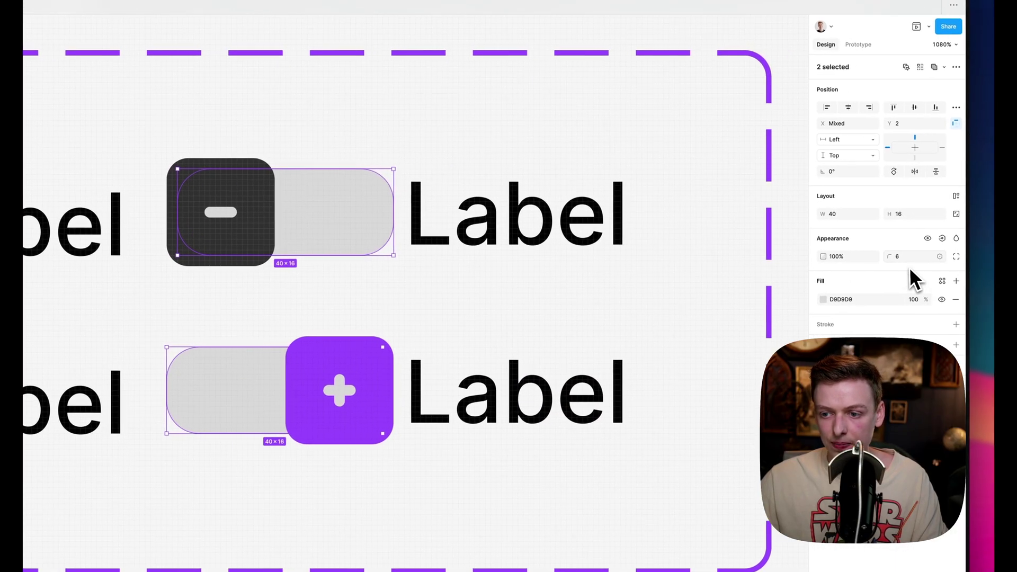
# Set the corner radius of both third-column tracks to 999
pyautogui.moveTo(888, 259); pyautogui.dragTo(886, 258)
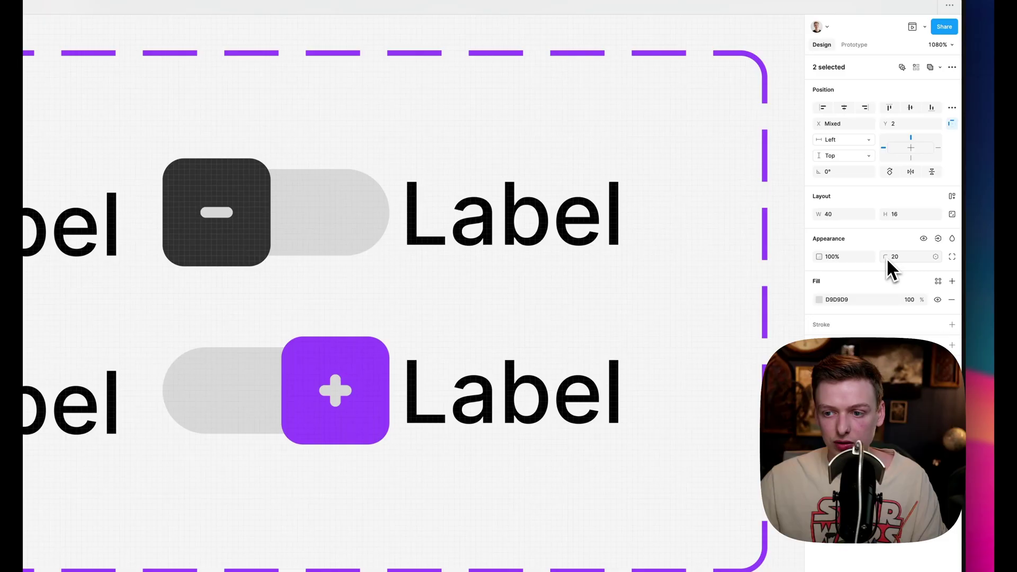
pyautogui.click(895, 259)
pyautogui.write('999')
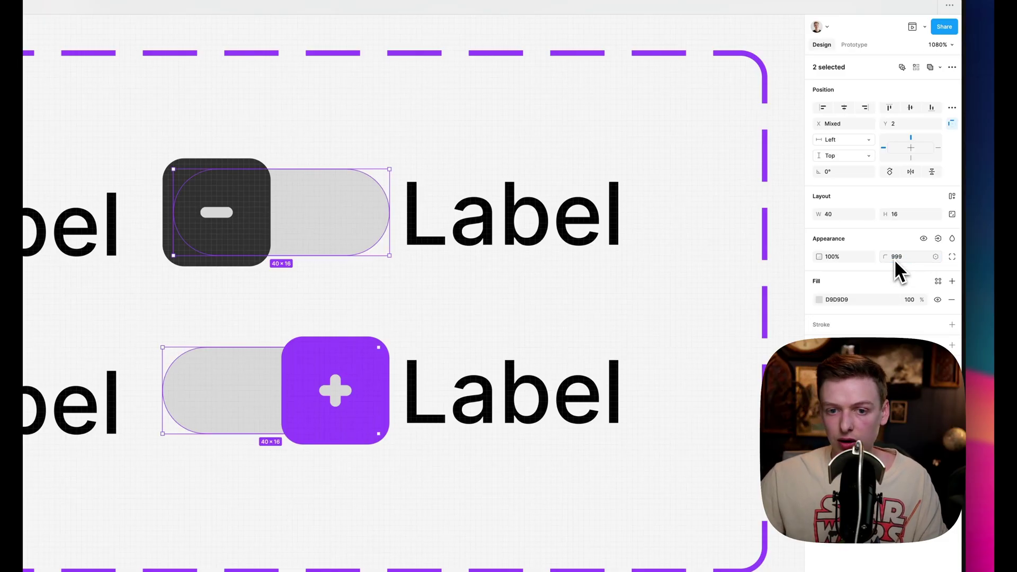
# Make both 20 by 20 thumbs in the third column circular with a corner radius of 999
pyautogui.click(370, 211)
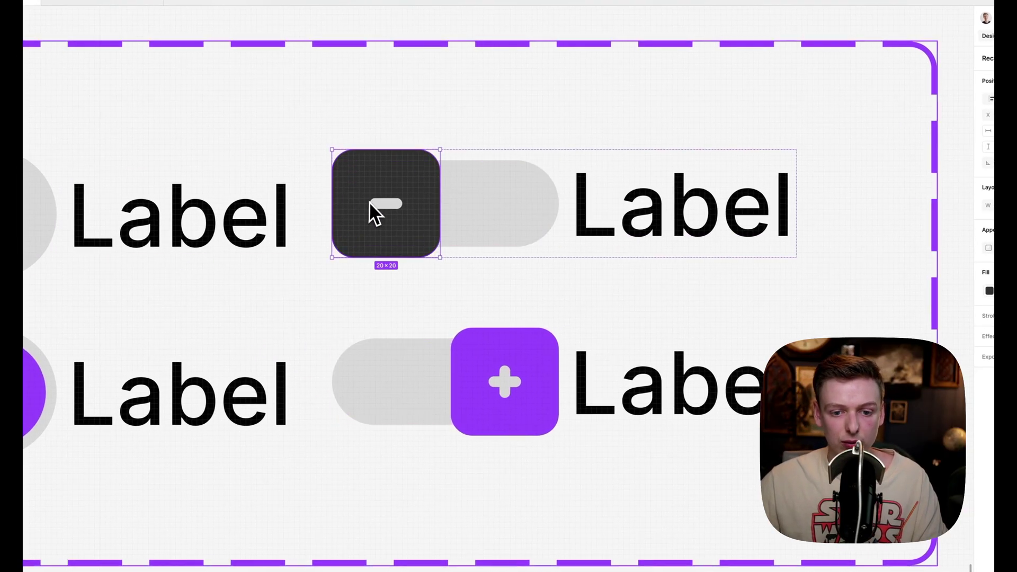
pyautogui.keyDown('shift'); pyautogui.click(476, 352); pyautogui.keyUp('shift')
pyautogui.click(909, 199)
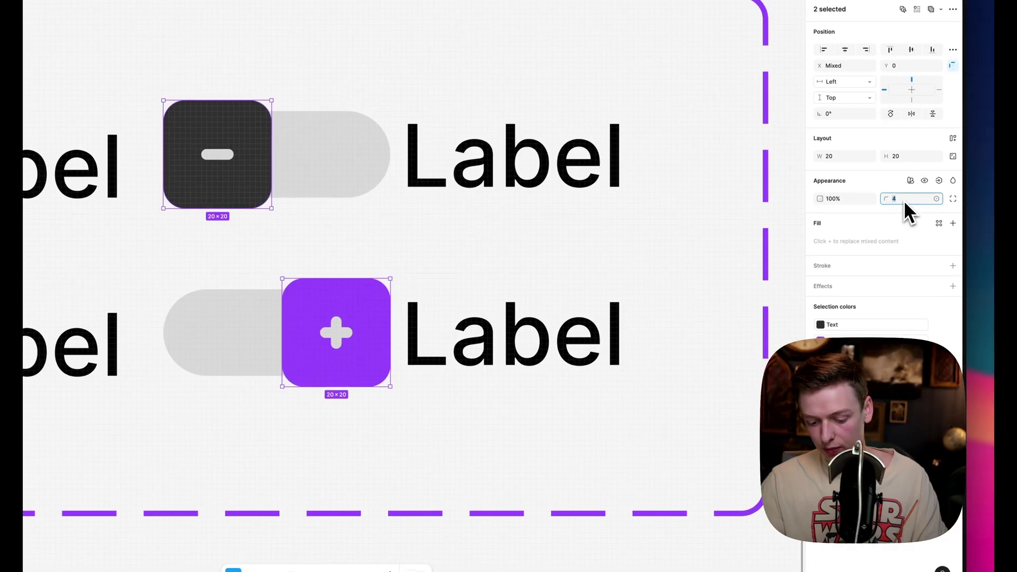
pyautogui.write('999')
pyautogui.press('Return')
pyautogui.click(693, 214)
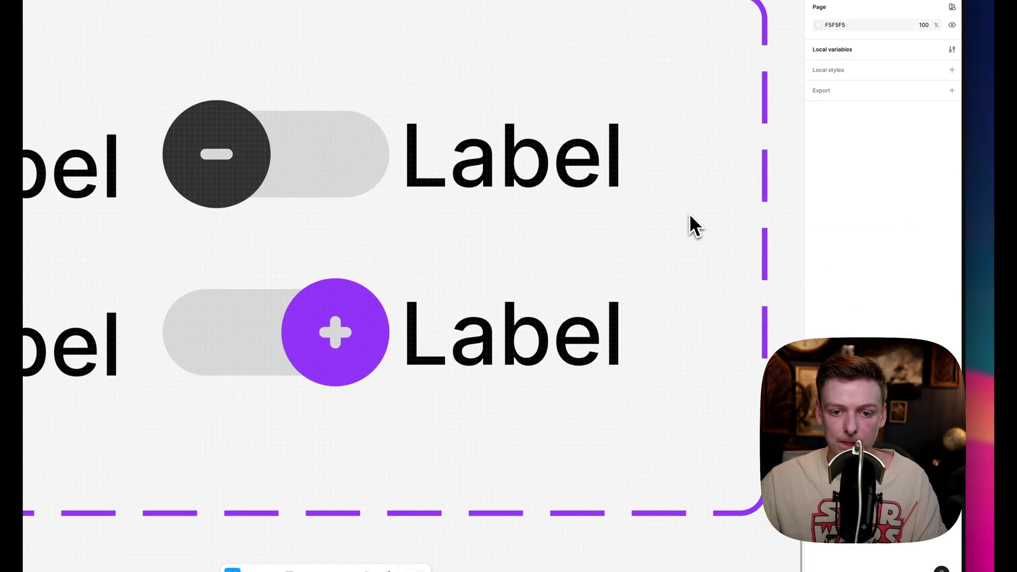
# Select the three lower-row variants with the purple thumbs and set their State value to "true"
pyautogui.scroll(-5, 688, 214)
pyautogui.hscroll(-3, 688, 214)
pyautogui.scroll(-2, 688, 214)
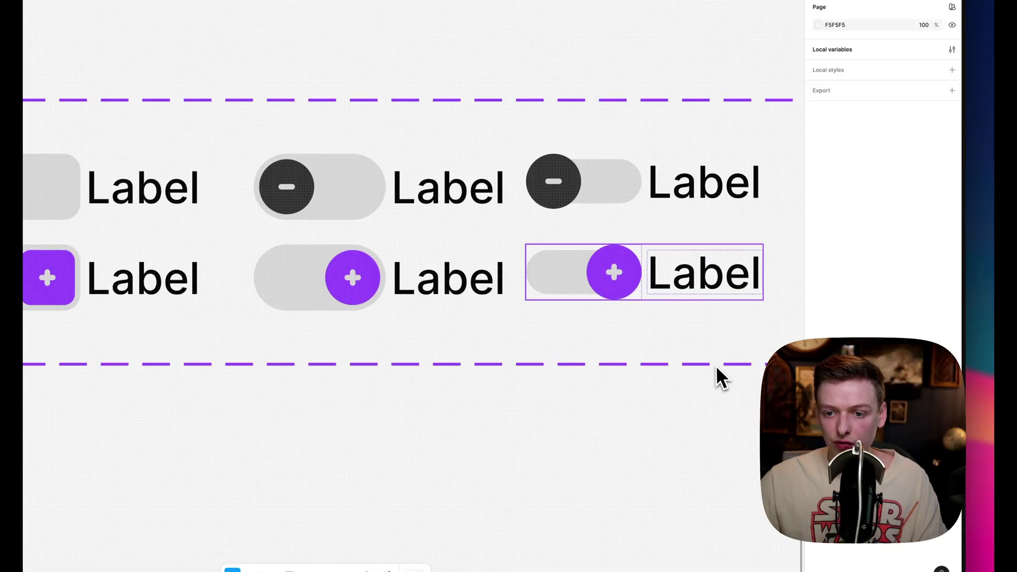
pyautogui.click(647, 267)
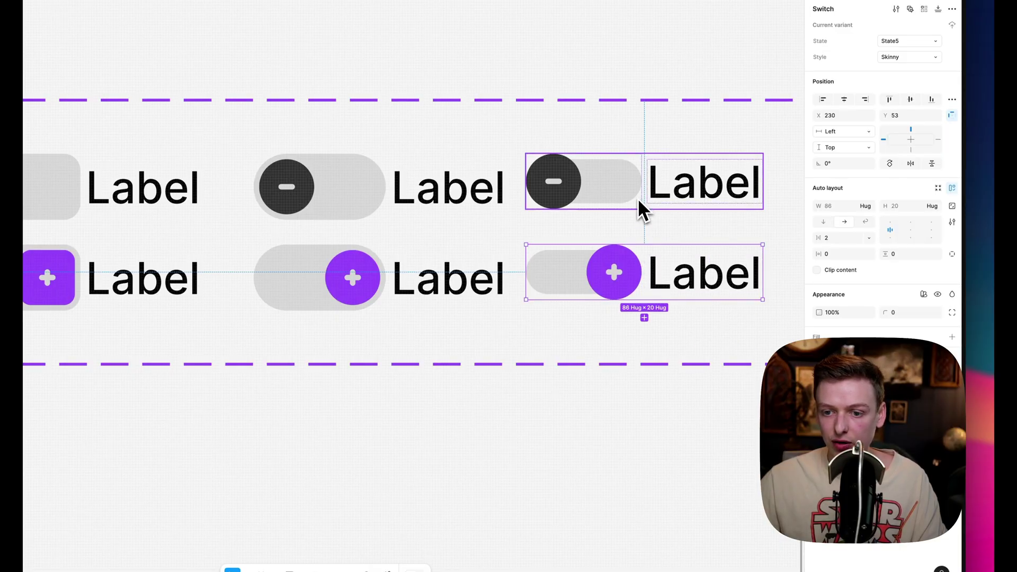
pyautogui.moveTo(697, 422); pyautogui.dragTo(229, 273)
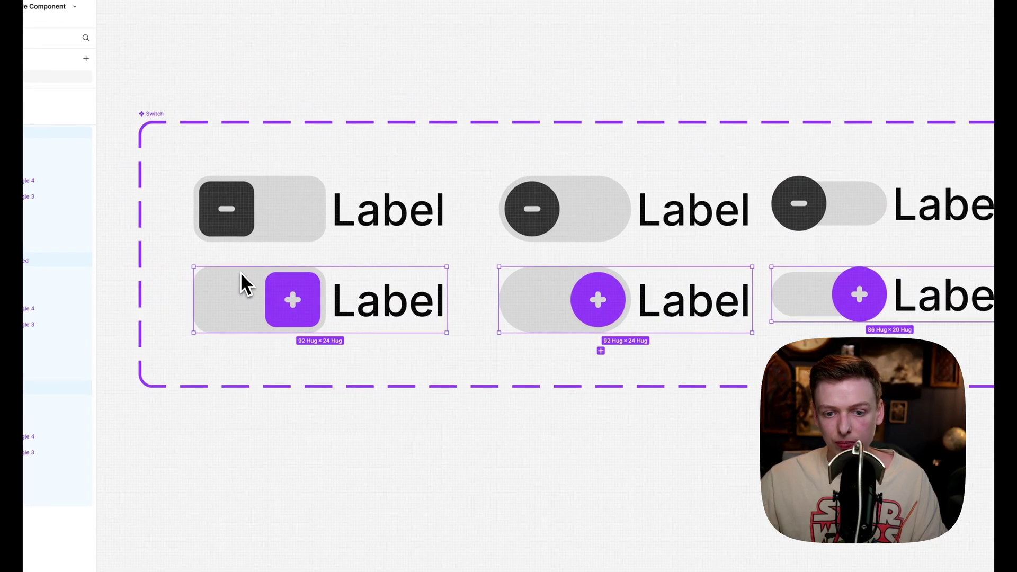
pyautogui.click(905, 166)
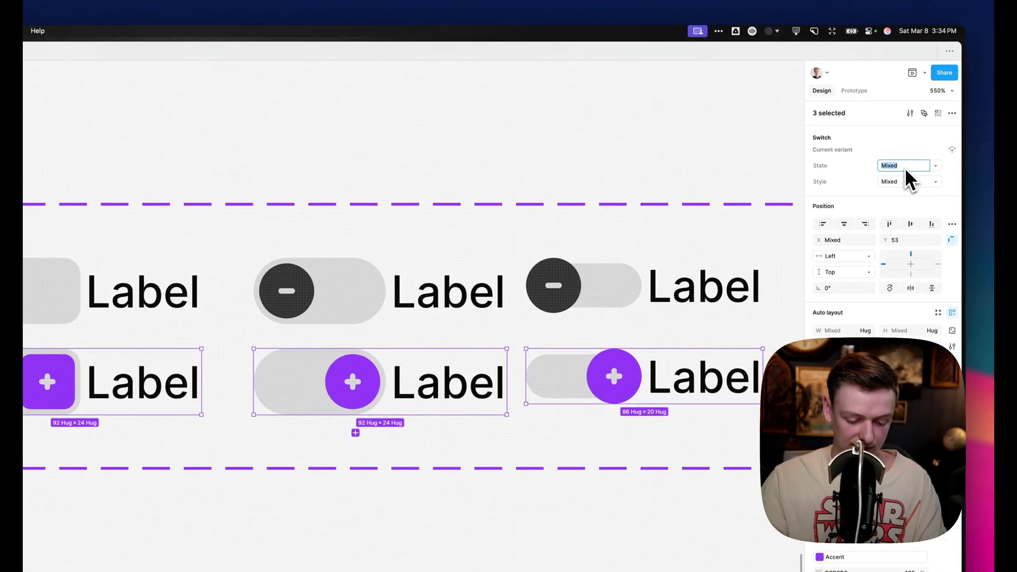
# Select the three upper-row variants with the dark thumbs and set their State value to "false"
pyautogui.moveTo(732, 153); pyautogui.dragTo(79, 328)
pyautogui.click(889, 165)
pyautogui.write('false')
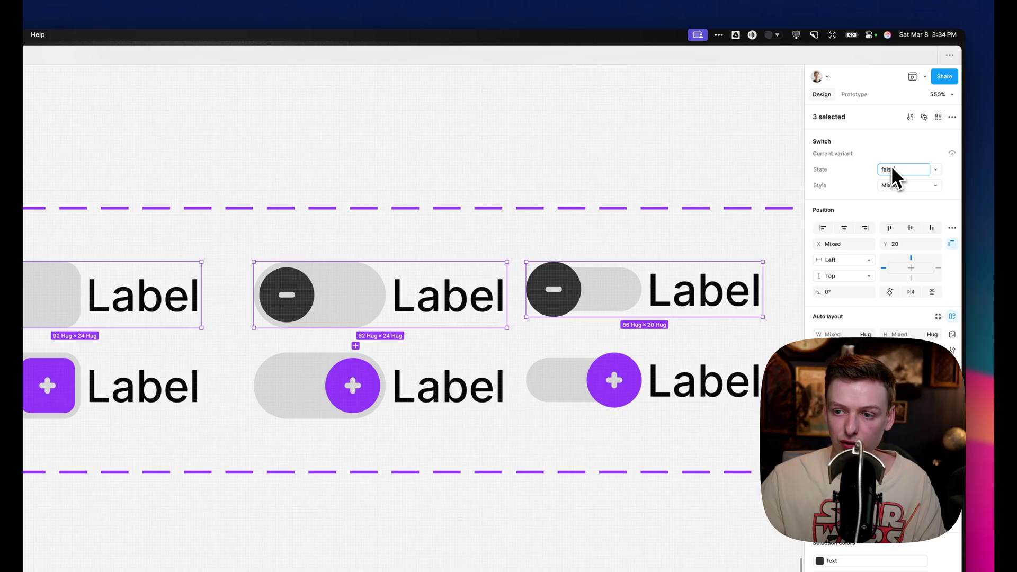
pyautogui.press('Return')
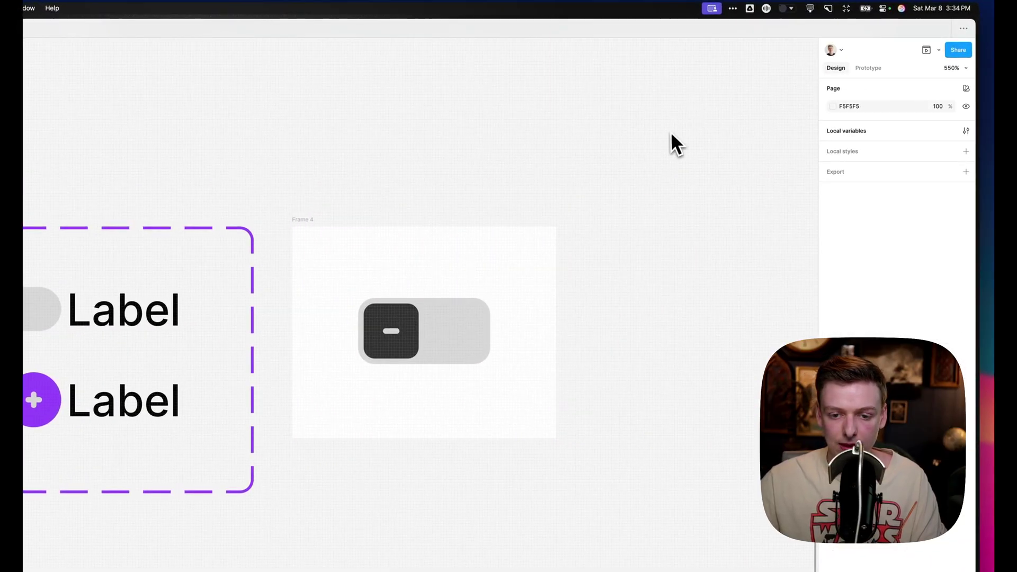
# Move the switch instance in Frame 4 to X 24, Y 27 and turn its State on
pyautogui.scroll(3, 468, 354)
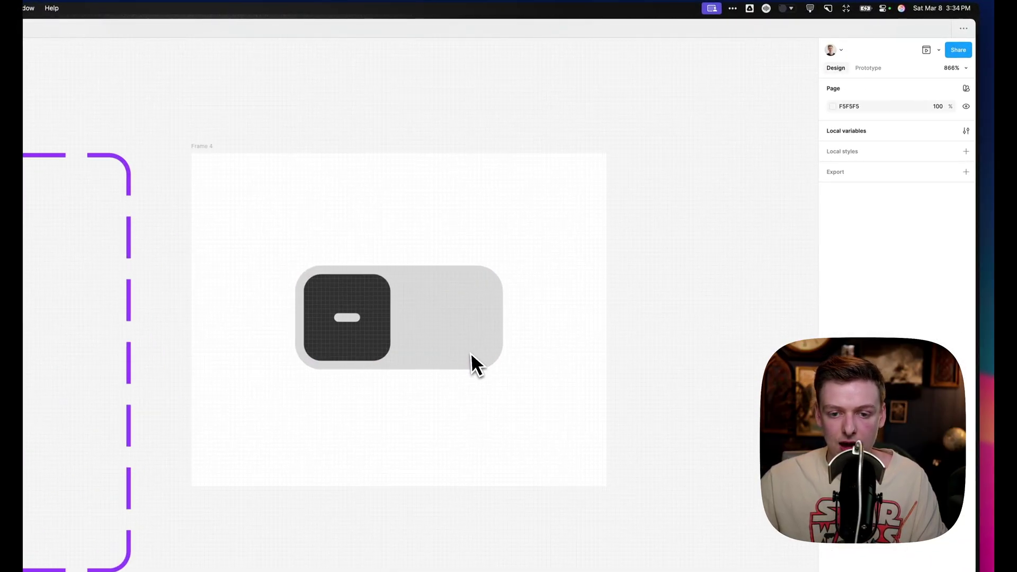
pyautogui.click(469, 358)
pyautogui.hscroll(3, 468, 355)
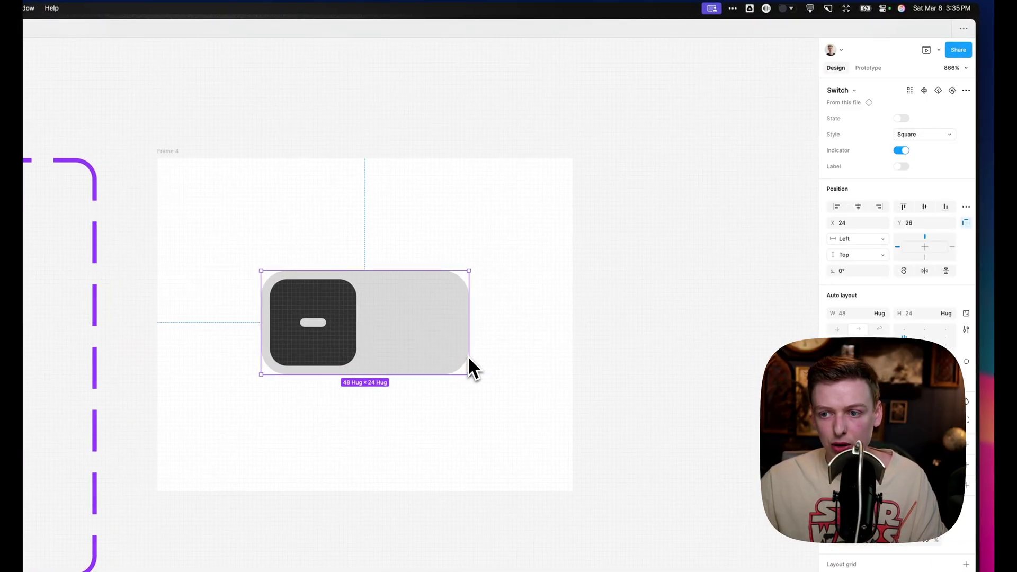
pyautogui.moveTo(468, 355); pyautogui.dragTo(417, 347)
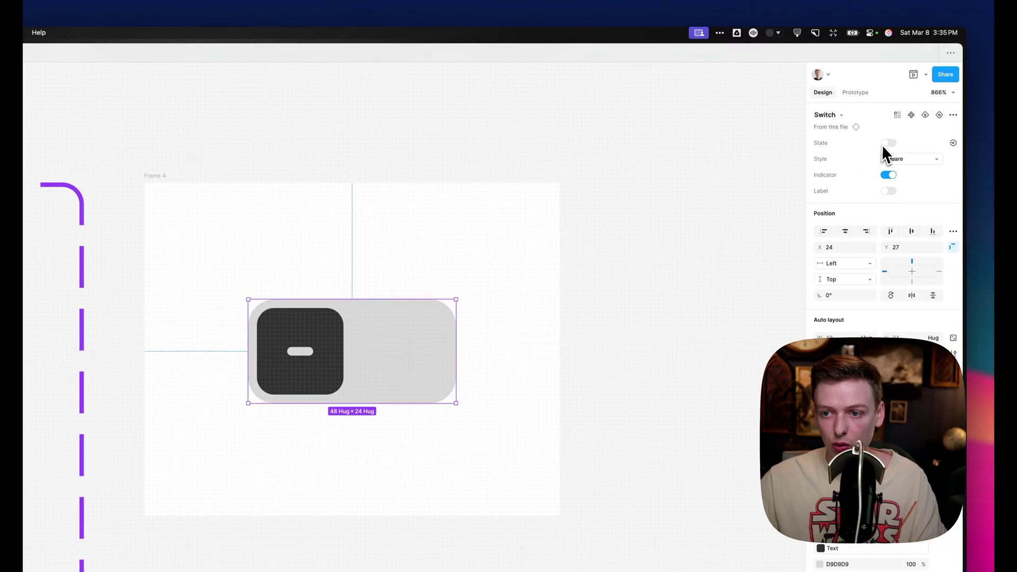
pyautogui.click(886, 145)
# Try the Rounded style on the Frame 4 instance, settle its Style on Skinny, and test its Indicator property
pyautogui.click(896, 162)
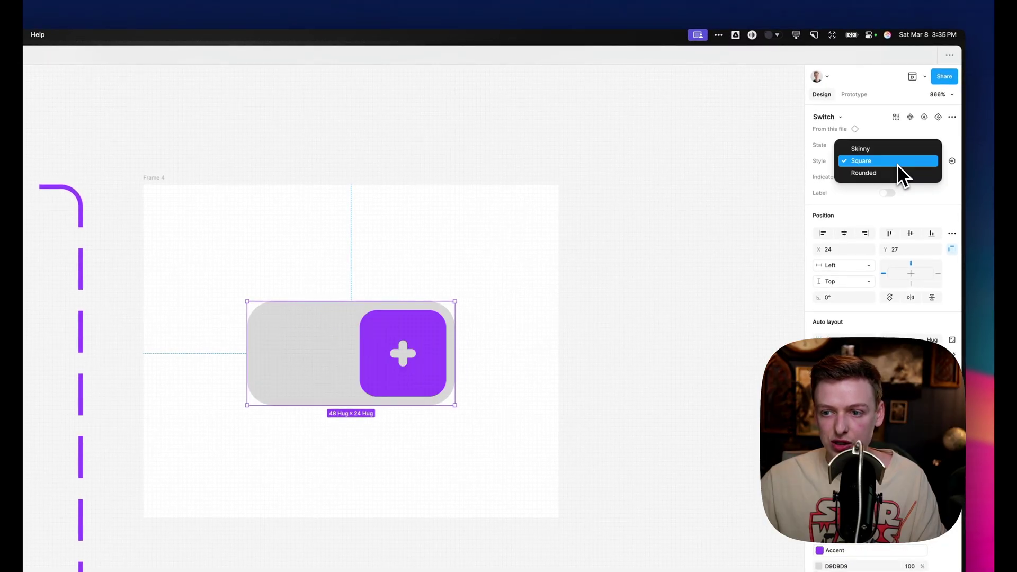
pyautogui.click(896, 172)
pyautogui.click(903, 161)
pyautogui.click(906, 137)
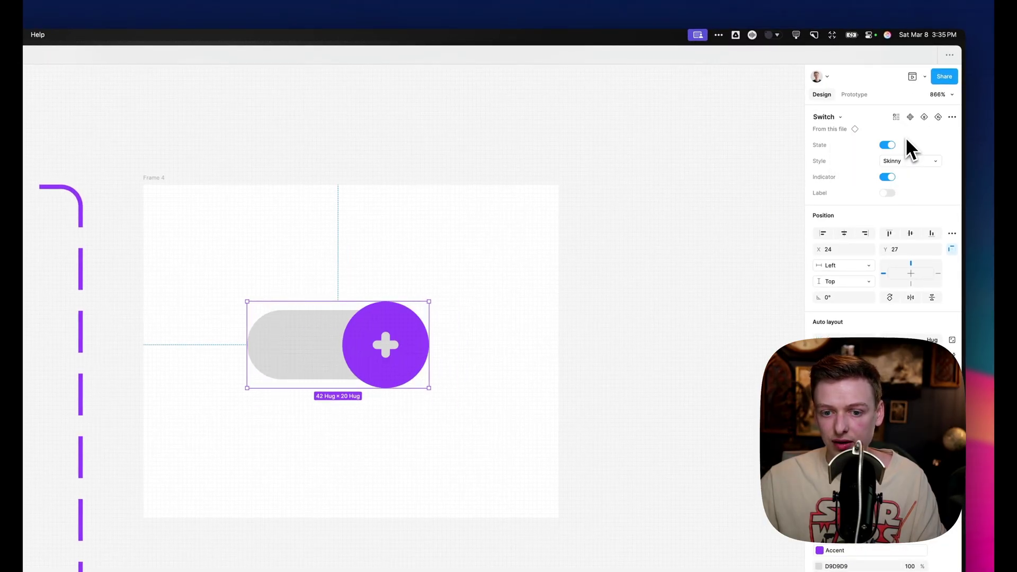
pyautogui.click(888, 177)
# Try showing the instance's label with the text "asdfasdfasdf" and undo both changes
pyautogui.click(889, 192)
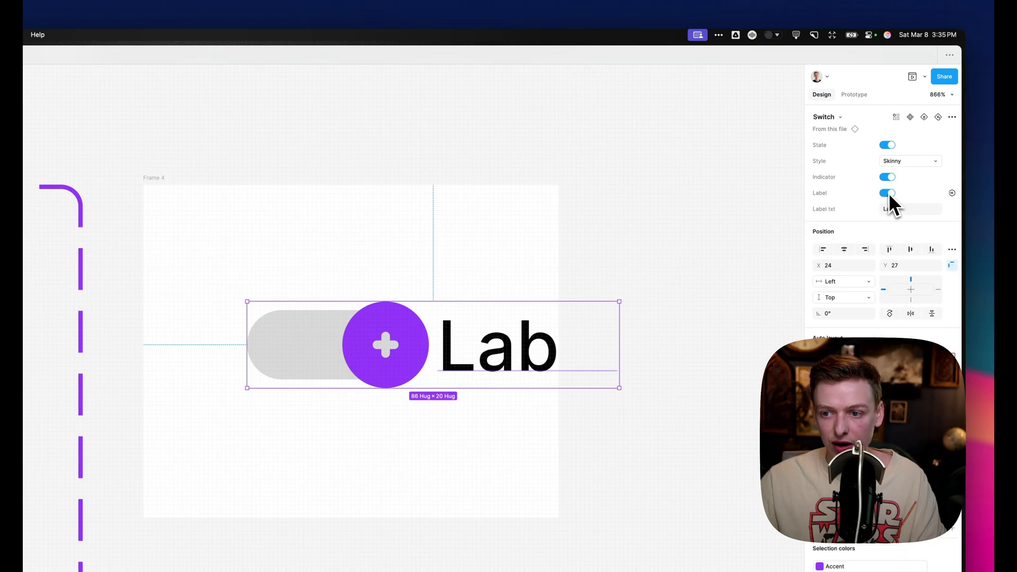
pyautogui.click(893, 209)
pyautogui.write('asdfasdfasdf')
pyautogui.press('Return')
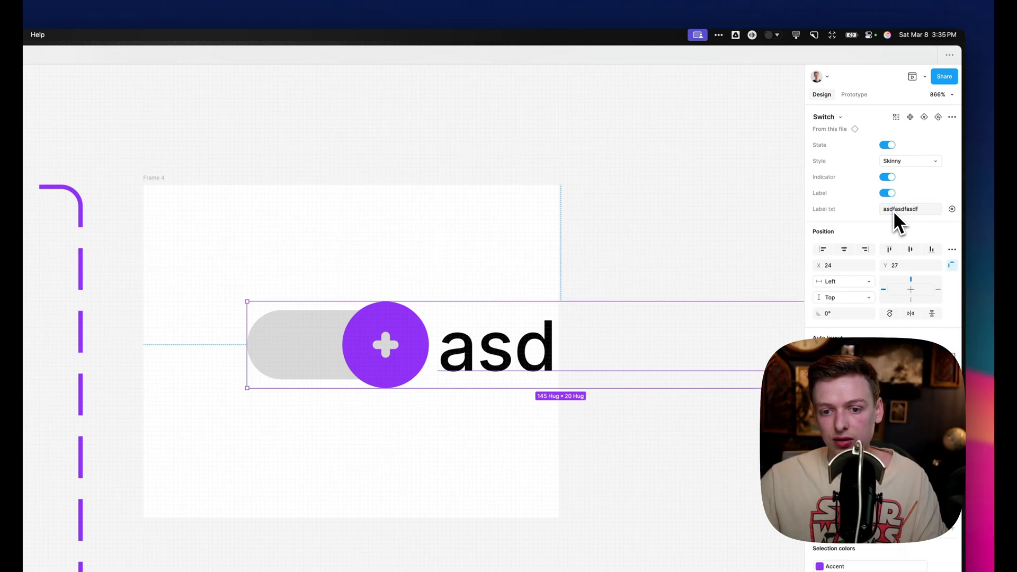
pyautogui.press('super+z')
pyautogui.press('super+z')
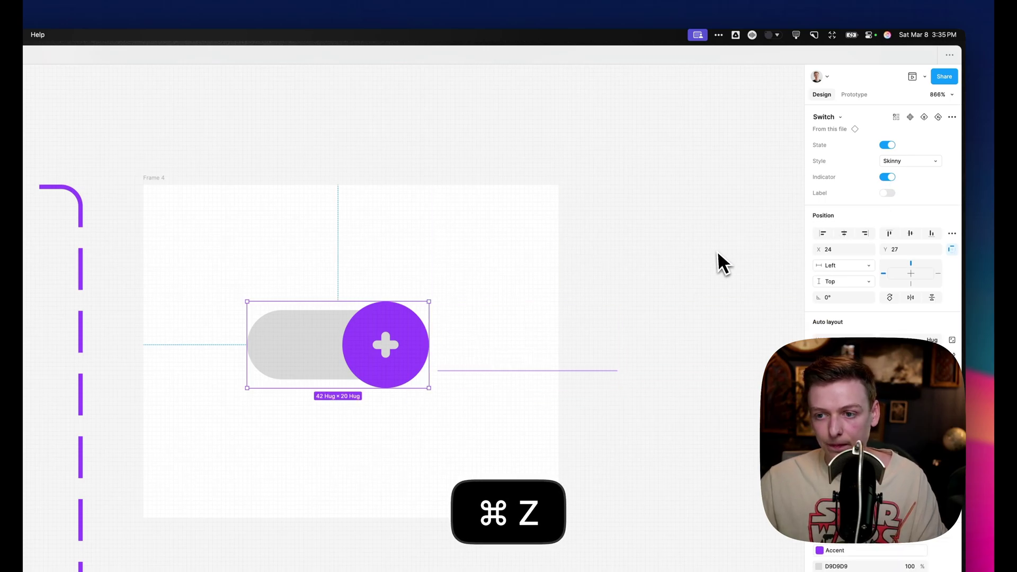
pyautogui.click(713, 252)
pyautogui.scroll(-5, 713, 253)
pyautogui.hscroll(-4, 713, 252)
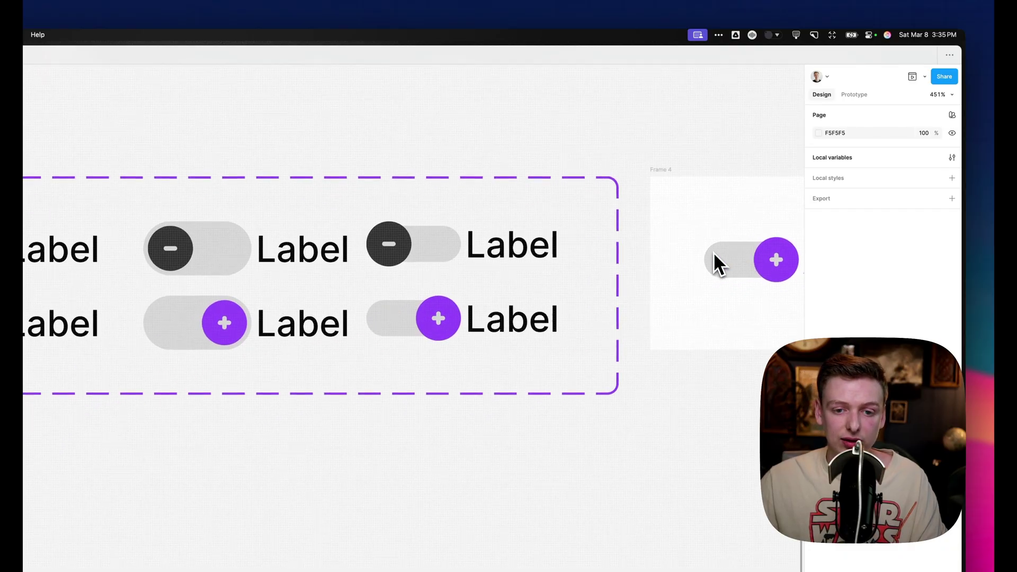
# Place an instance of the false Square switch below the component set and hide its label
pyautogui.scroll(-2, 713, 253)
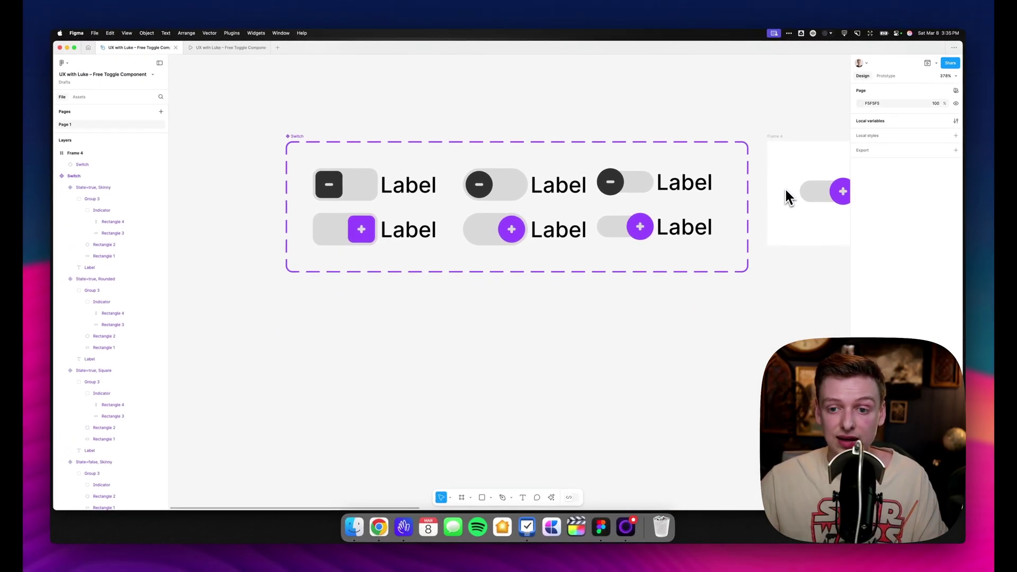
pyautogui.scroll(-1, 568, 200)
pyautogui.click(359, 162)
pyautogui.moveTo(359, 162); pyautogui.dragTo(341, 315)
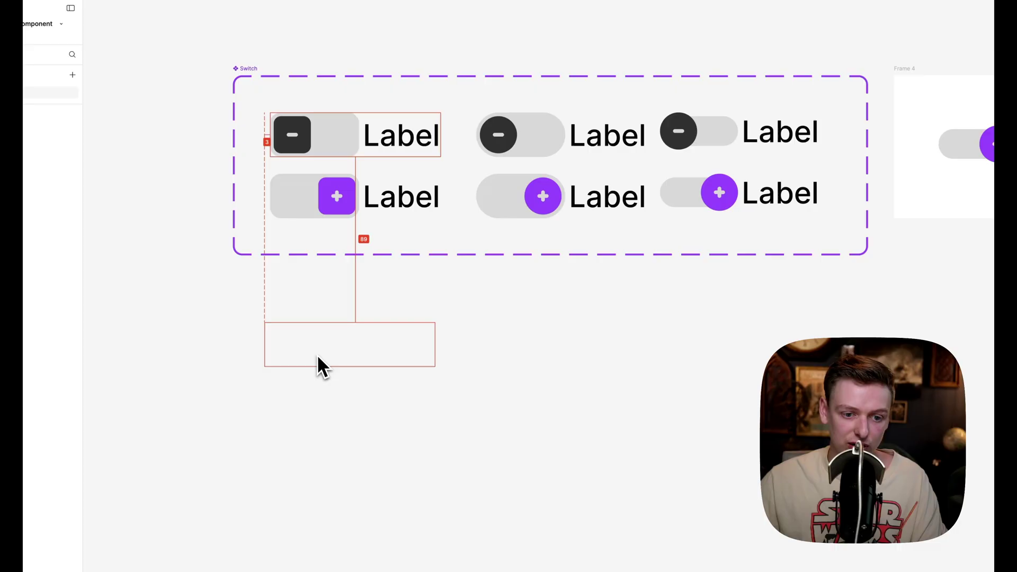
pyautogui.moveTo(317, 355); pyautogui.dragTo(291, 391)
pyautogui.scroll(-3, 291, 392)
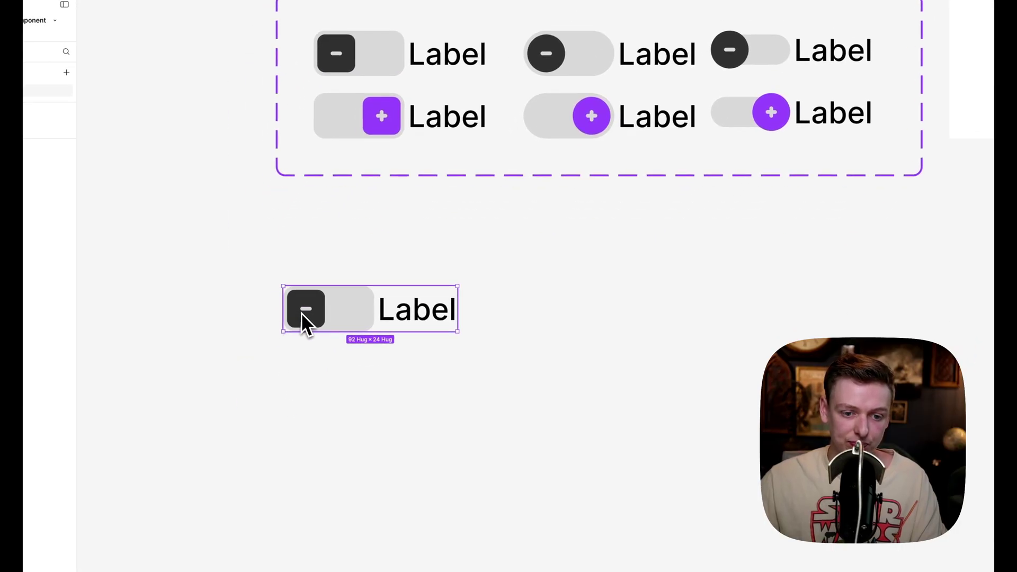
pyautogui.click(895, 158)
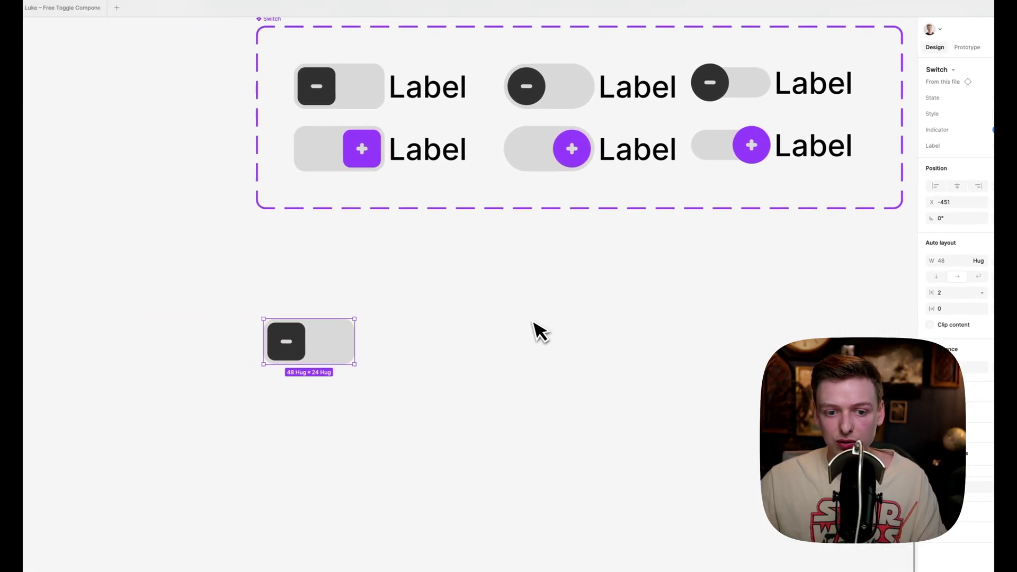
# Copy a Label text out of the variants beside the loose switch and move the switch to the text's right
pyautogui.keyDown('super'); pyautogui.click(429, 93); pyautogui.keyUp('super')
pyautogui.moveTo(430, 93); pyautogui.dragTo(481, 354)
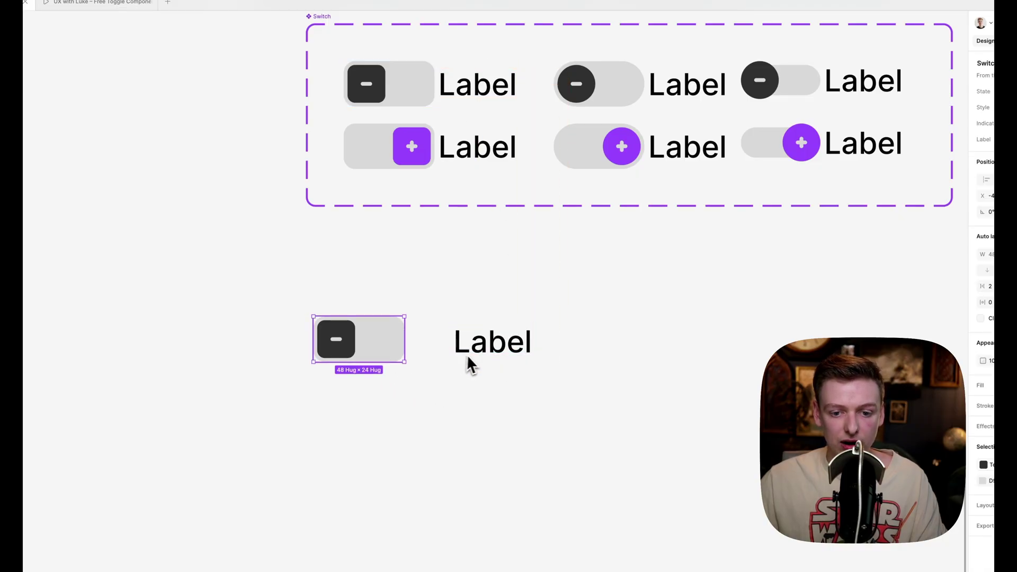
pyautogui.moveTo(351, 357); pyautogui.dragTo(651, 360)
pyautogui.moveTo(492, 344); pyautogui.dragTo(486, 342)
pyautogui.click(725, 408)
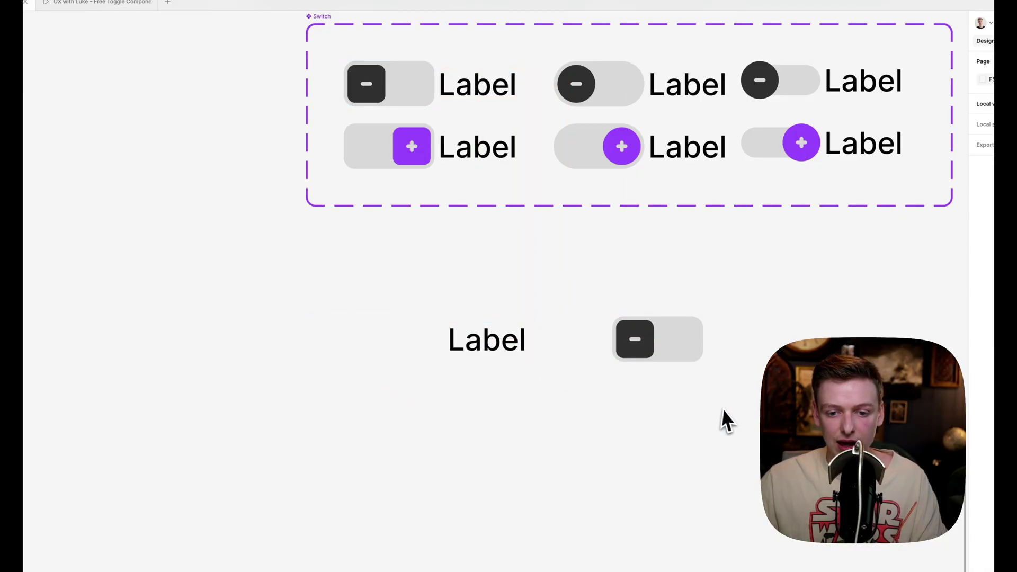
# Wrap the Label text and switch in an auto layout frame, turn it into a component and name it "Toggle item"
pyautogui.moveTo(726, 421); pyautogui.dragTo(408, 323)
pyautogui.hotkey('shift', 'a')
pyautogui.hscroll(1, 408, 323)
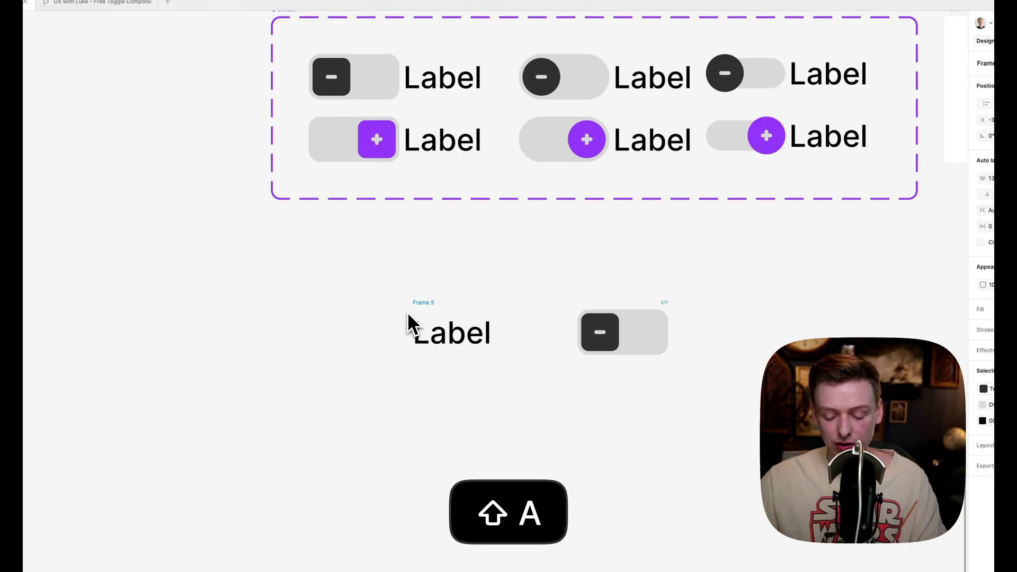
pyautogui.press('super+alt+k')
pyautogui.moveTo(424, 303); pyautogui.dragTo(327, 300)
pyautogui.write('ggle item')
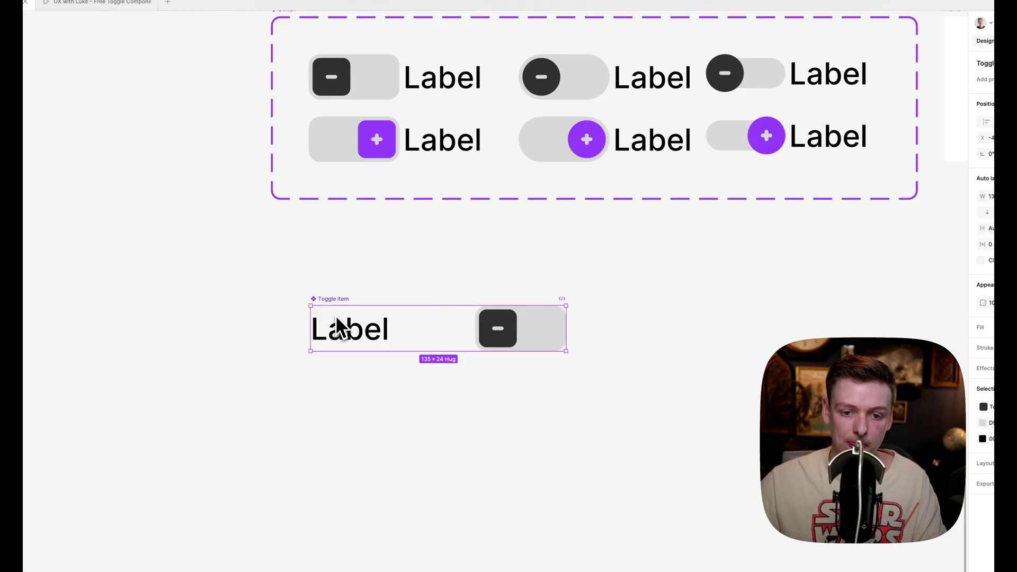
# Set the width of the Toggle item component to 200
pyautogui.scroll(3, 366, 377)
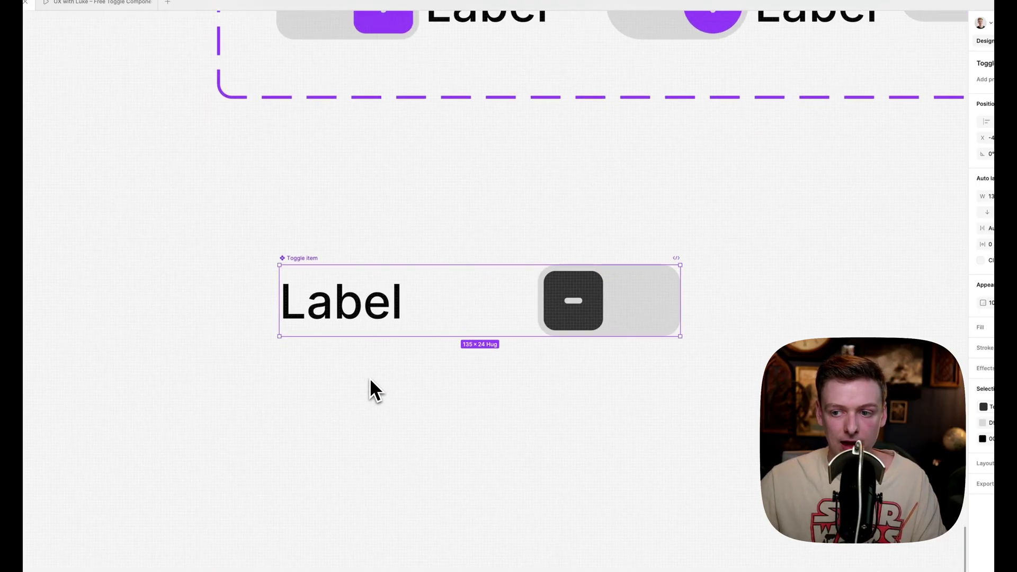
pyautogui.click(878, 216)
pyautogui.write('20')
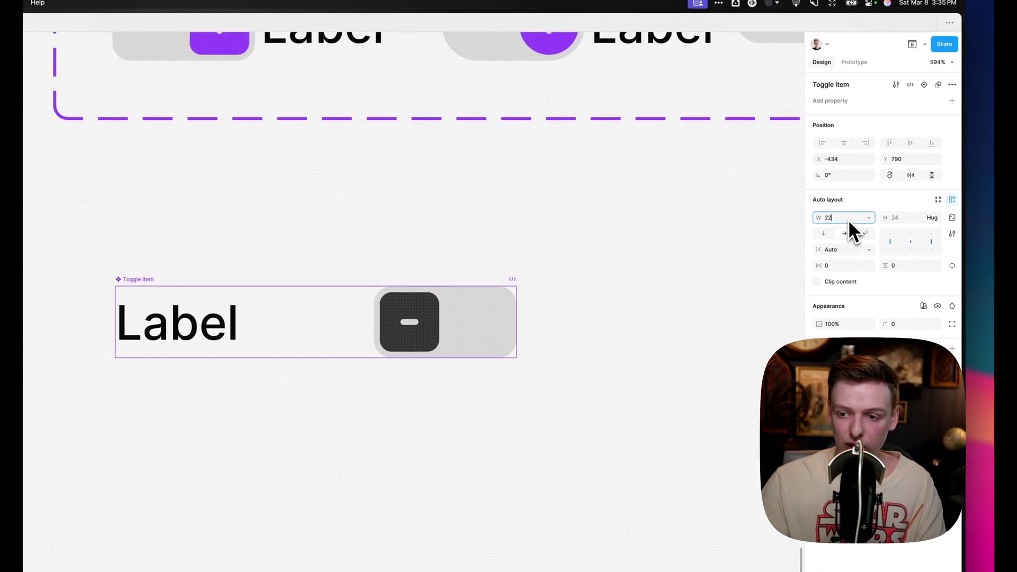
pyautogui.press('BackSpace')
pyautogui.write('00')
pyautogui.press('Return')
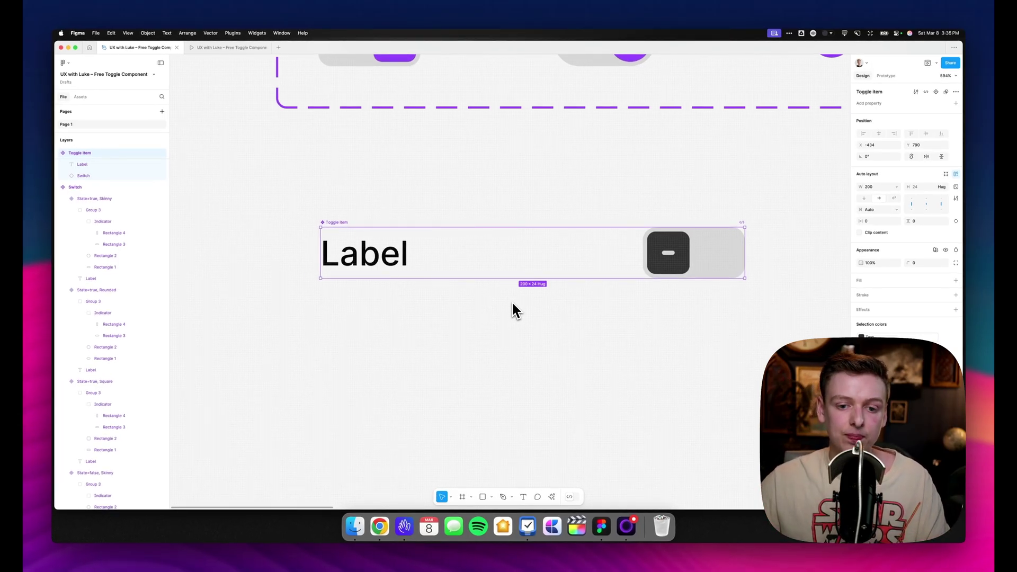
# Make the Toggle item's Label text fill the available width and truncate overflowing text
pyautogui.click(366, 265)
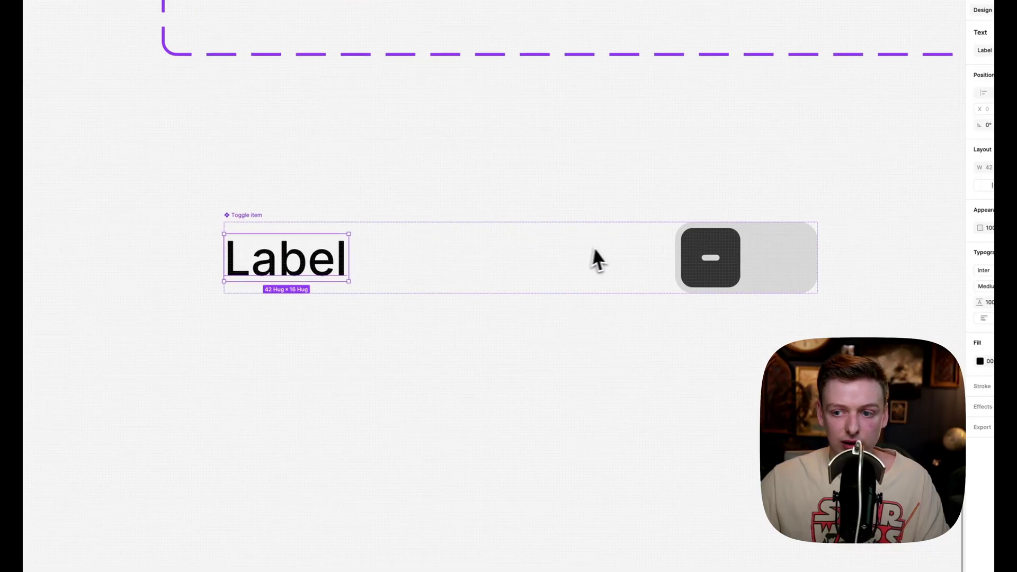
pyautogui.click(874, 127)
pyautogui.click(876, 136)
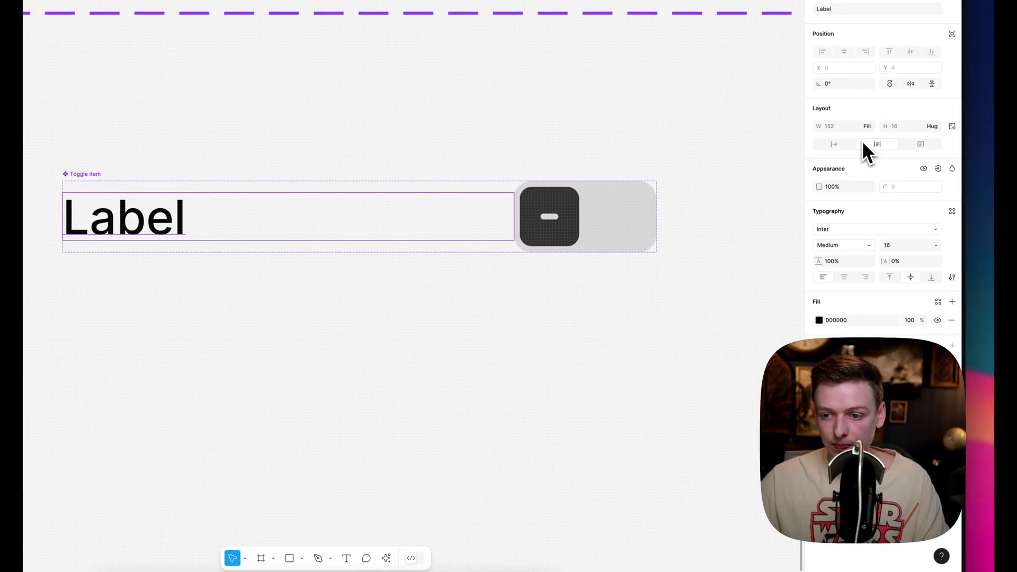
pyautogui.click(952, 276)
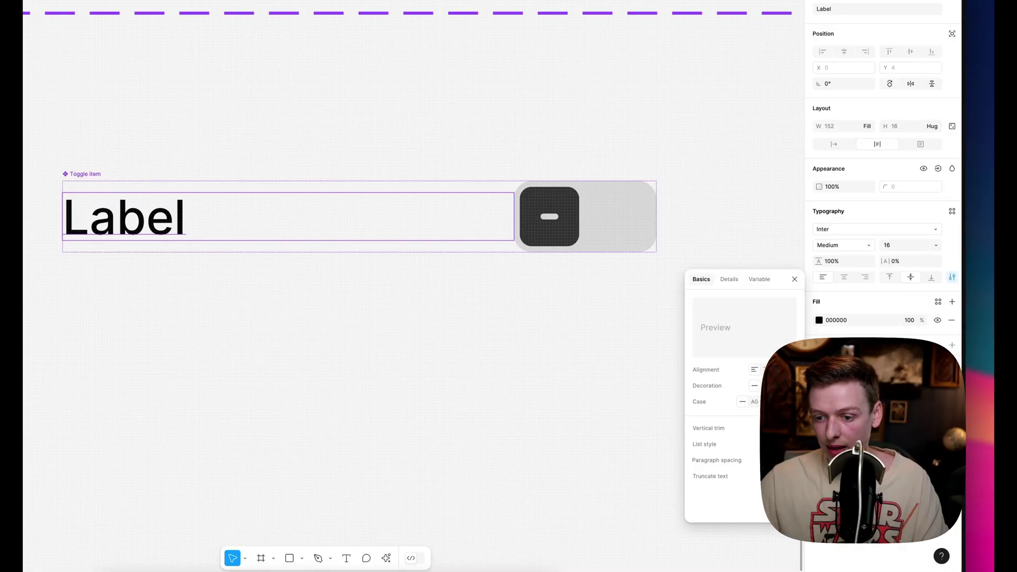
pyautogui.click(791, 476)
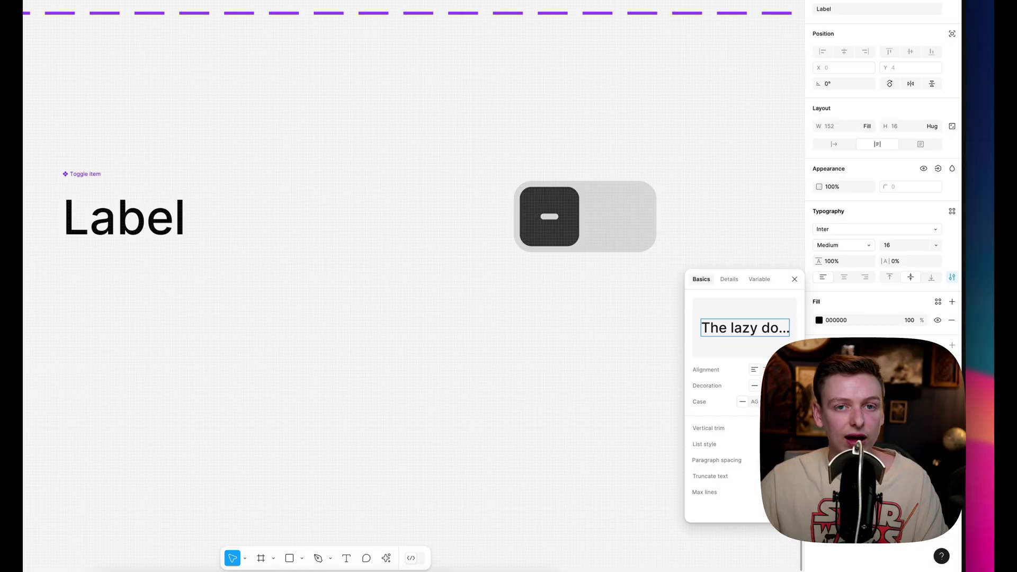
pyautogui.click(794, 280)
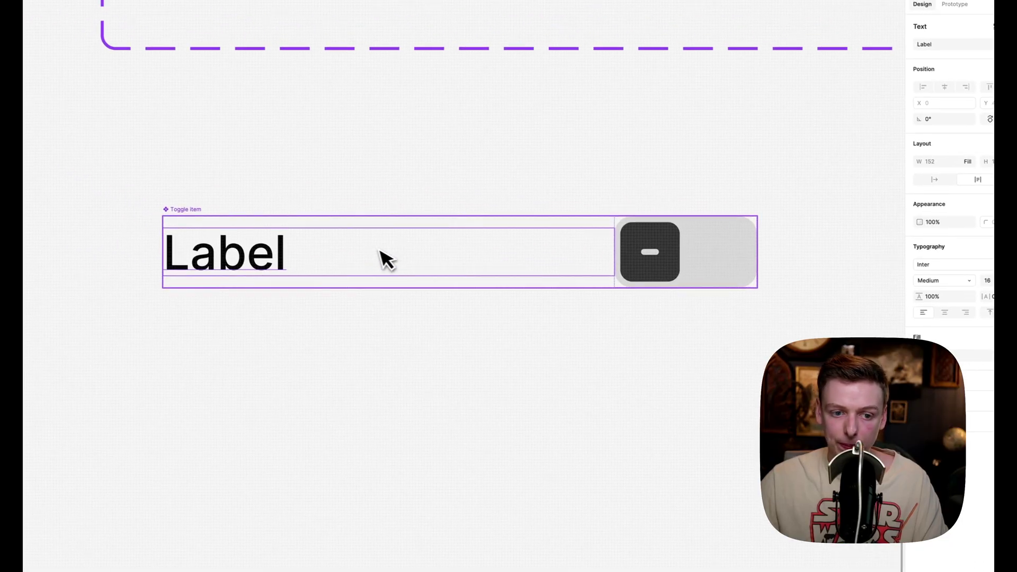
# Set the horizontal gap between the Toggle item's label and switch to 8
pyautogui.click(185, 219)
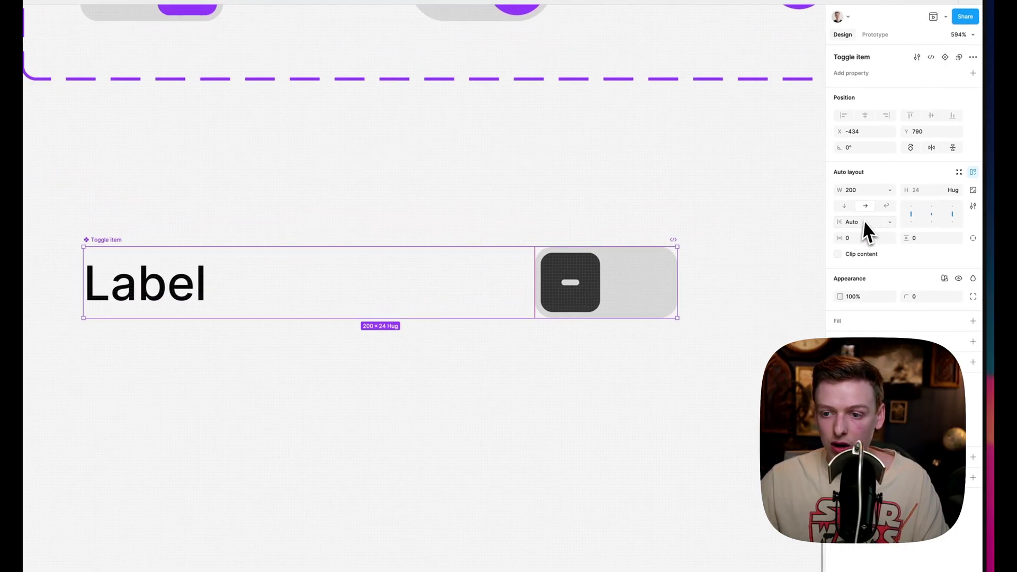
pyautogui.click(935, 191)
pyautogui.write('8')
pyautogui.press('Return')
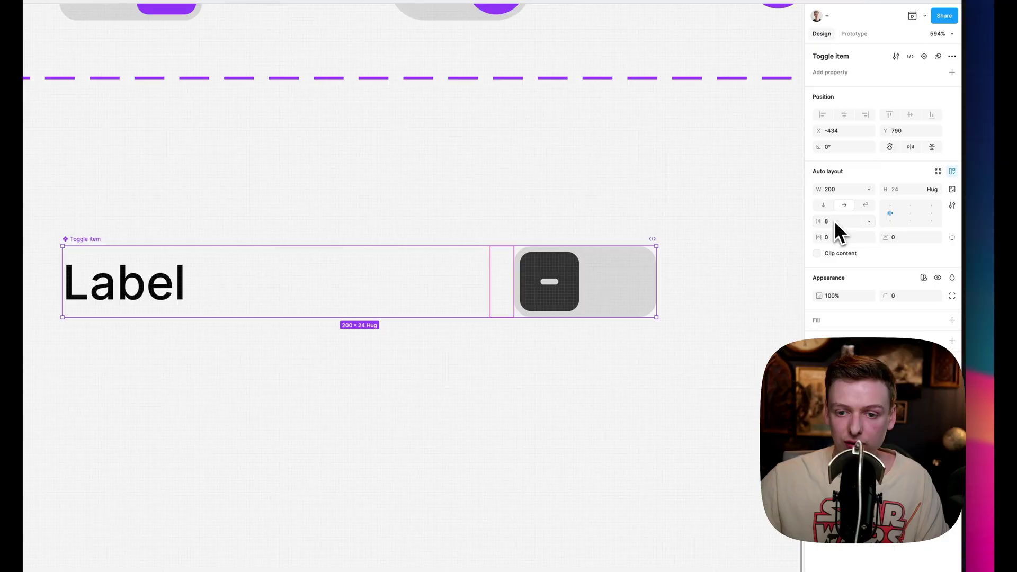
pyautogui.click(286, 204)
pyautogui.click(304, 277)
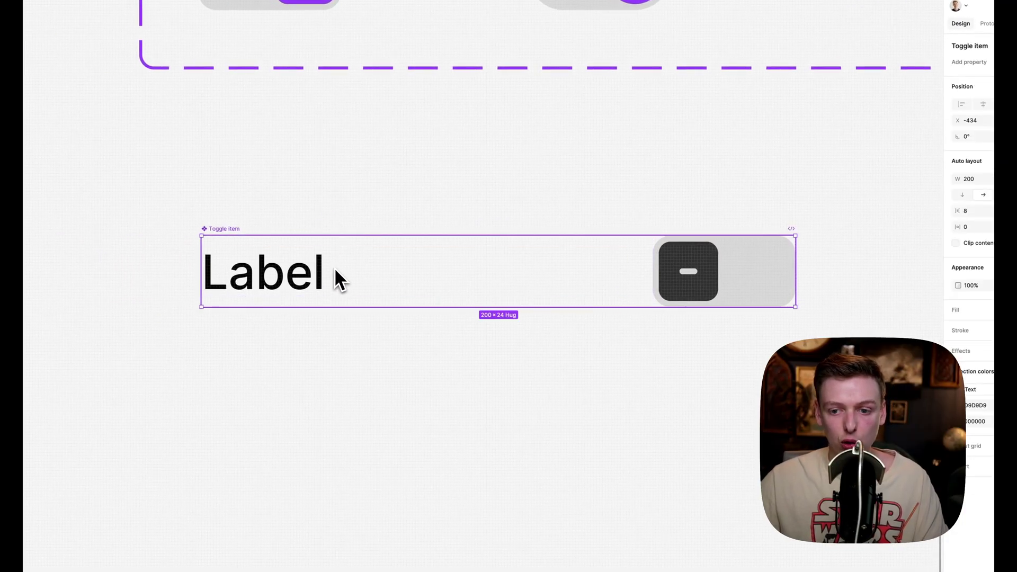
# Try different widths on the Toggle item, settle on 100 and add a minimum width of 100
pyautogui.moveTo(771, 278); pyautogui.dragTo(477, 269)
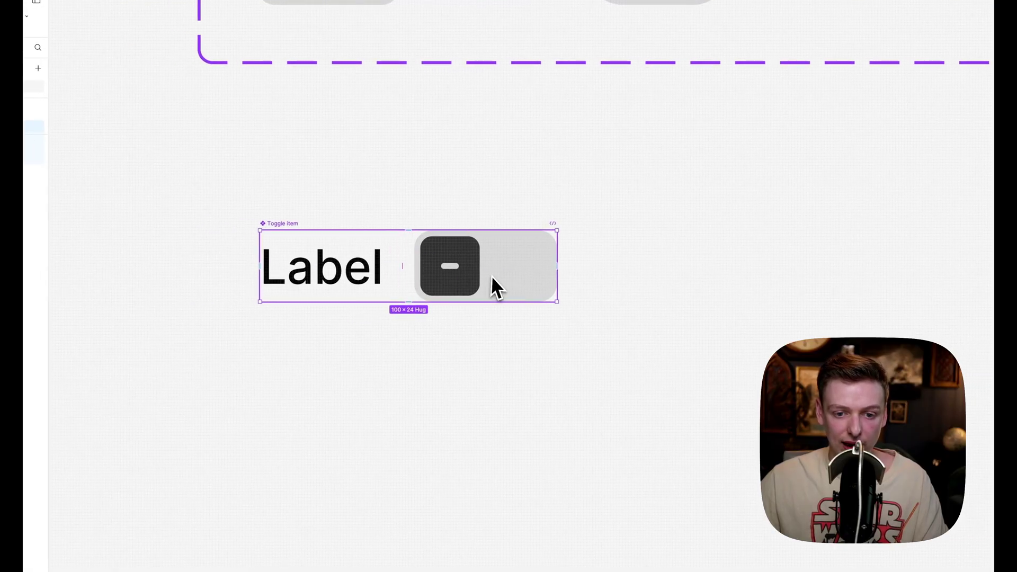
pyautogui.moveTo(560, 276); pyautogui.dragTo(646, 278)
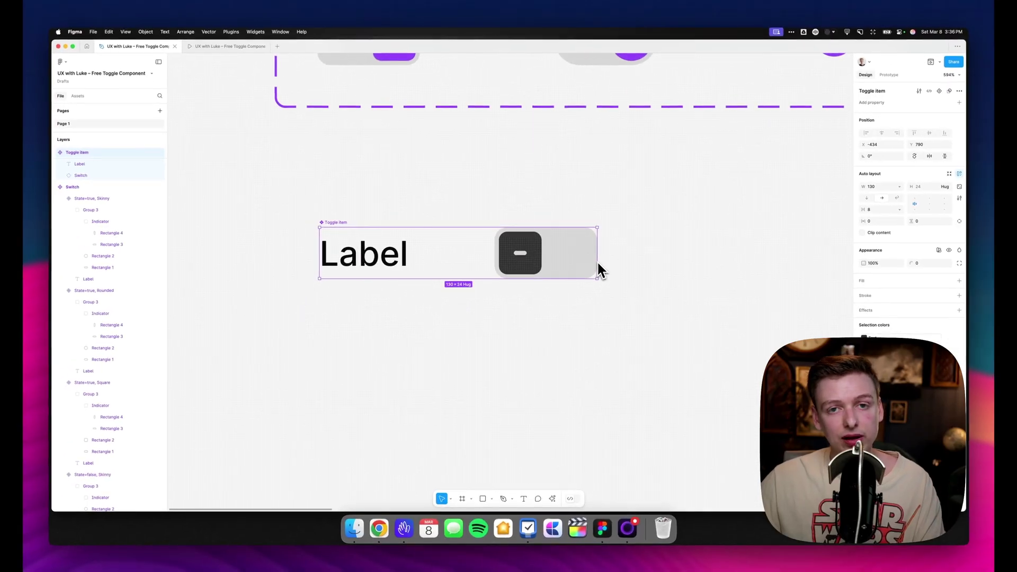
pyautogui.moveTo(597, 270); pyautogui.dragTo(534, 275)
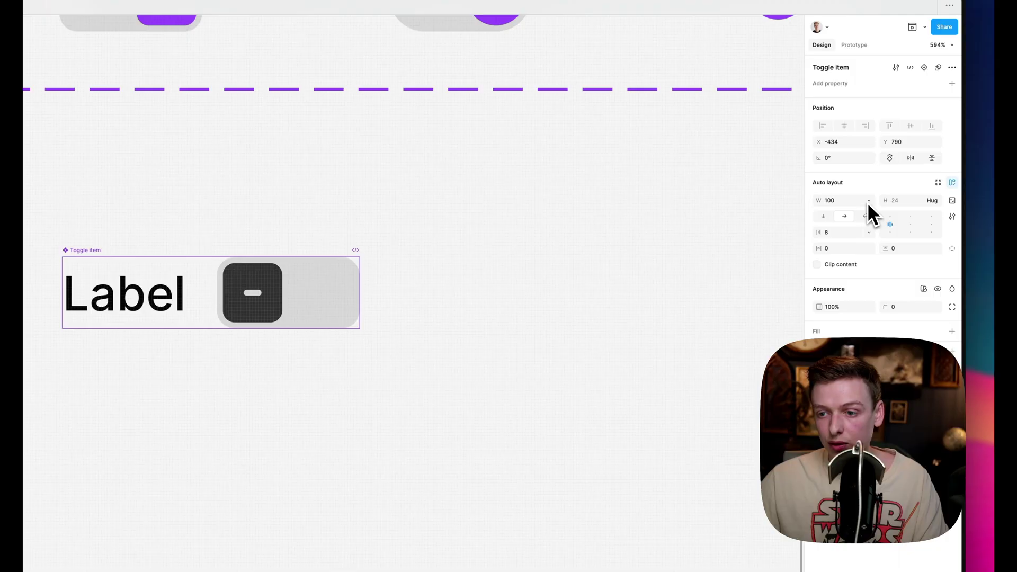
pyautogui.click(870, 202)
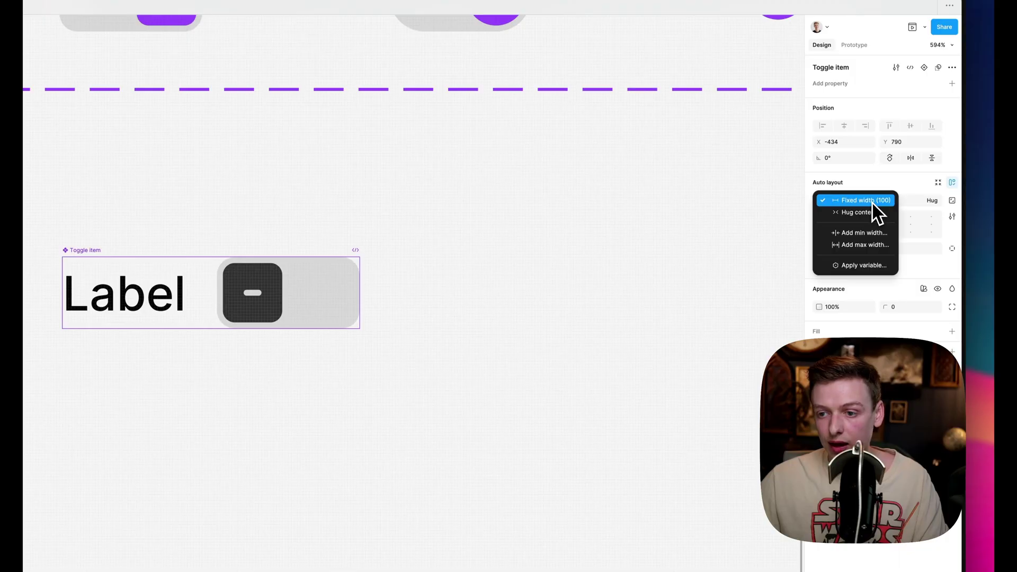
pyautogui.click(867, 232)
pyautogui.write('100')
pyautogui.press('Return')
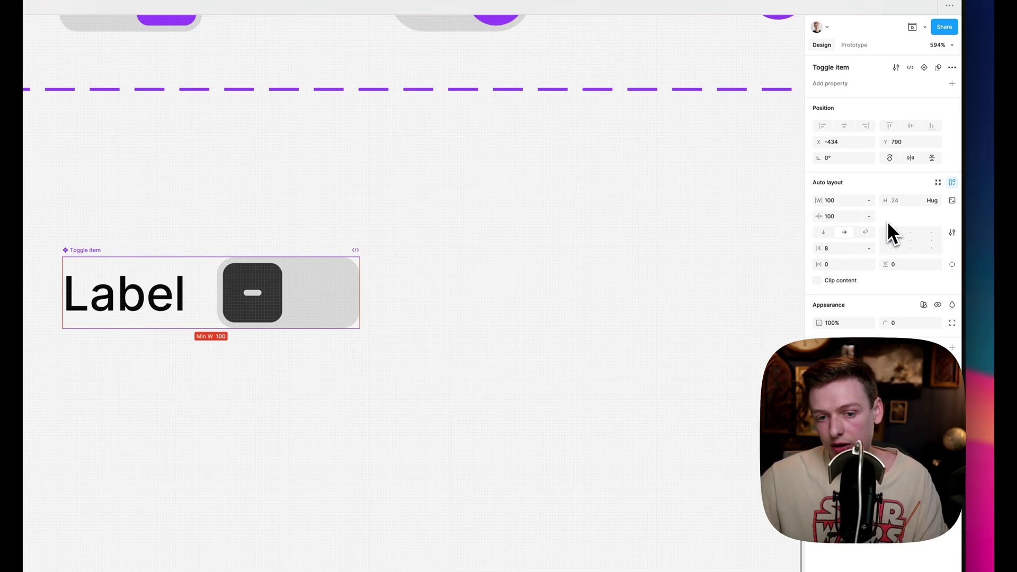
# Place an instance of Toggle item below the main component, aligned with its left edge, and test resizing it
pyautogui.click(408, 318)
pyautogui.scroll(-2, 403, 318)
pyautogui.click(353, 310)
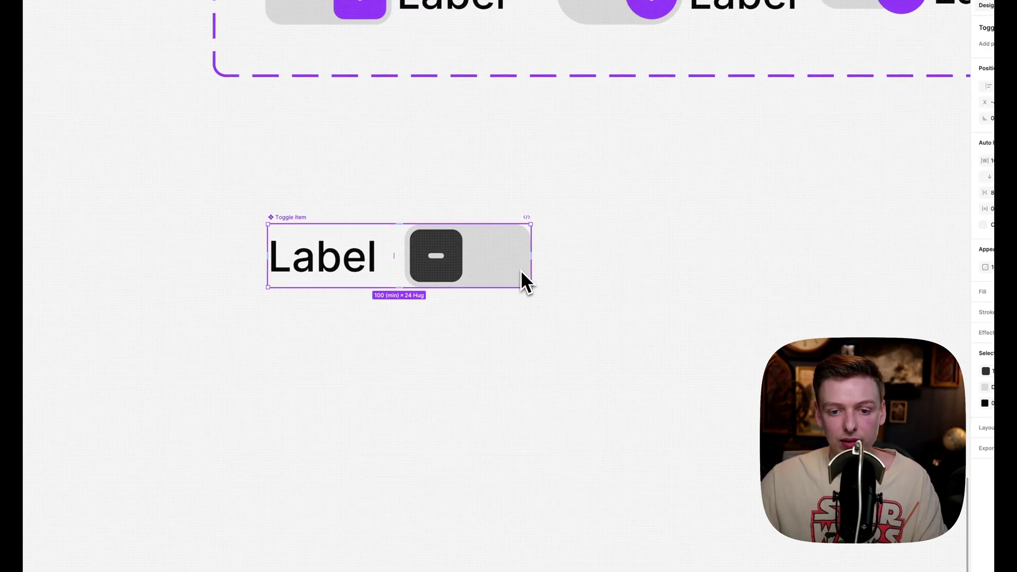
pyautogui.moveTo(527, 265); pyautogui.dragTo(560, 373)
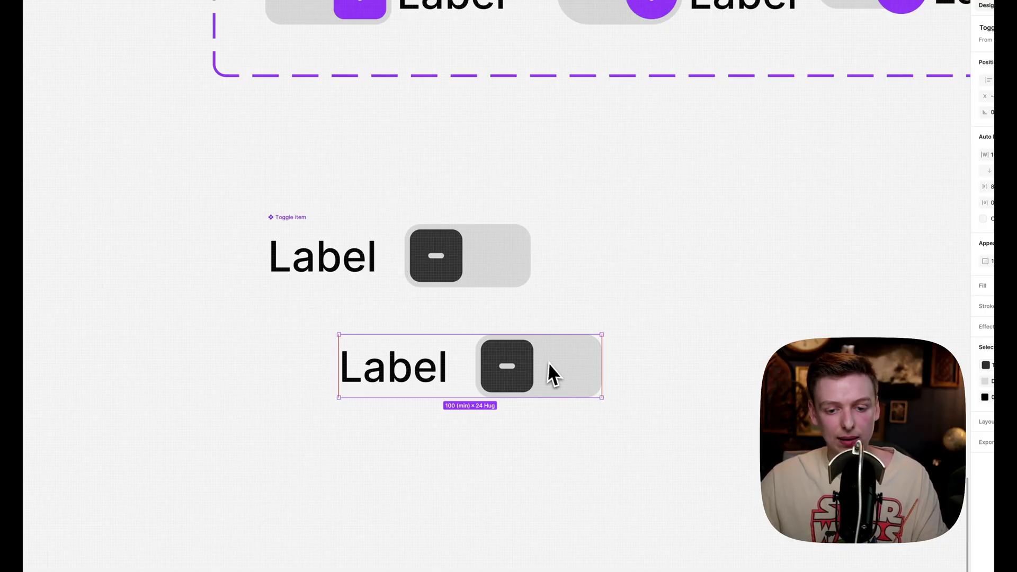
pyautogui.moveTo(549, 364); pyautogui.dragTo(604, 362)
pyautogui.moveTo(334, 211); pyautogui.dragTo(335, 316)
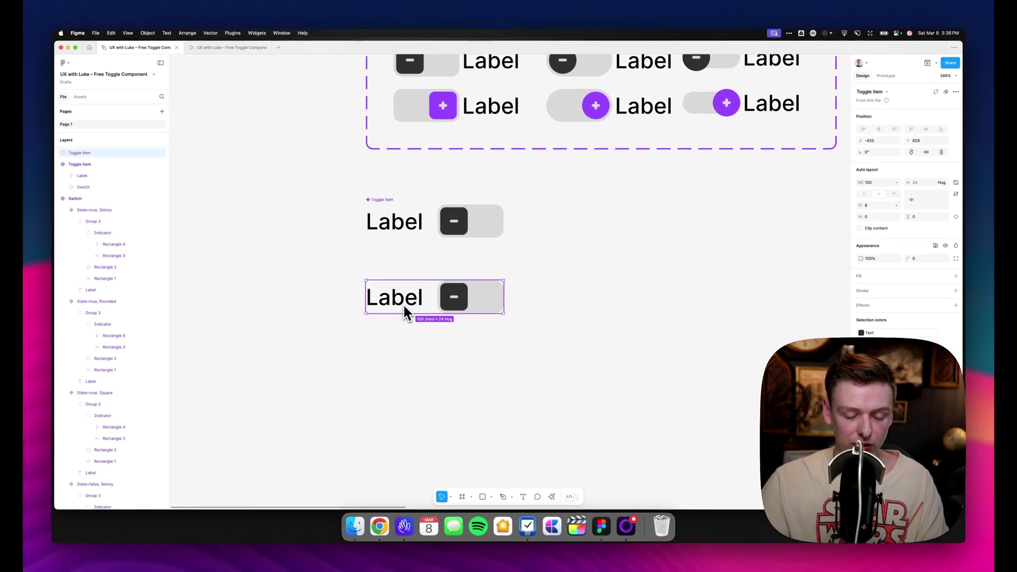
# Wrap the Toggle item instance in an auto layout frame, name it "Toggle list" and make it a component
pyautogui.hotkey('shift', 'a')
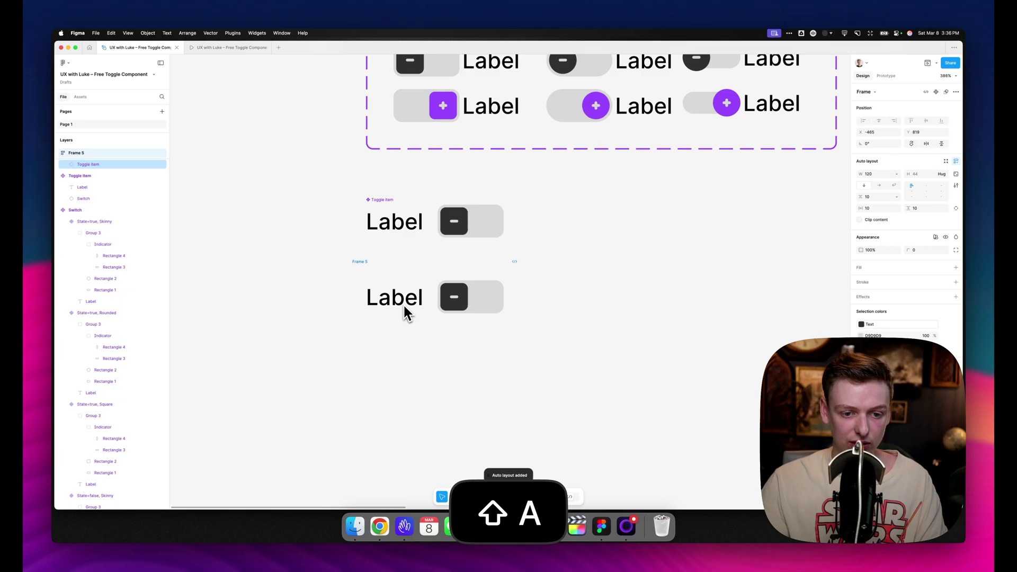
pyautogui.press('super+r')
pyautogui.write('Toggl')
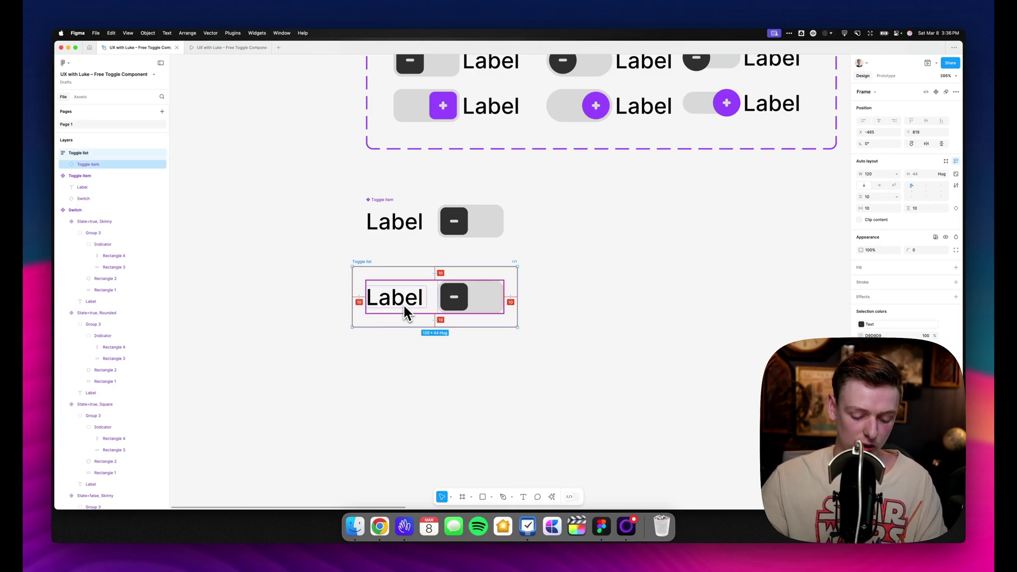
pyautogui.press('super+alt+k')
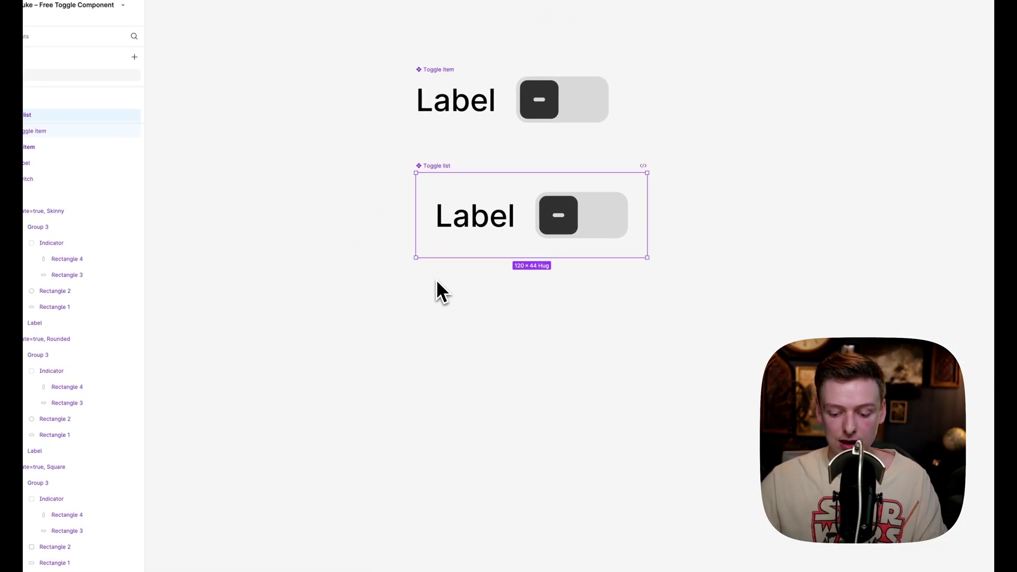
# Duplicate the Toggle item inside the Toggle list until it holds five stacked instances
pyautogui.press('Return')
pyautogui.press('super+d')
pyautogui.press('super+d')
pyautogui.press('super+d')
pyautogui.press('super+d')
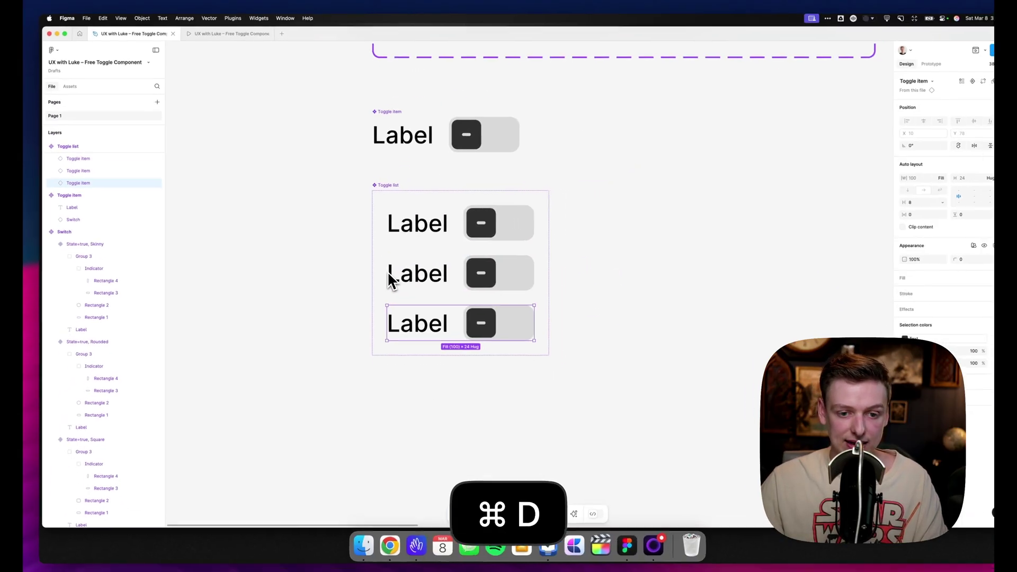
# Batch-rename the five instances in the Toggle list to their current name plus an ascending single-digit number from 1
pyautogui.press('super+a')
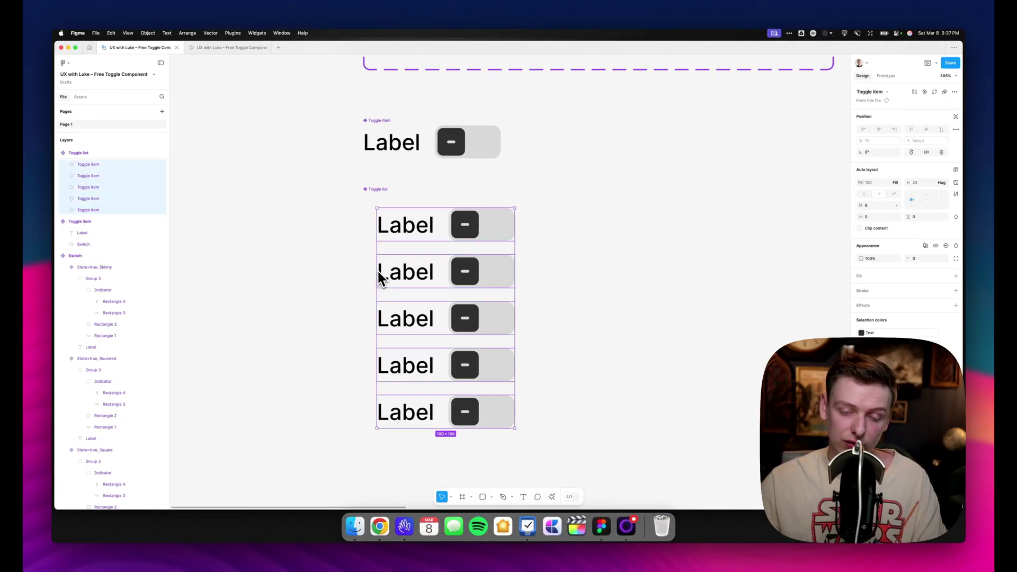
pyautogui.press('super+r')
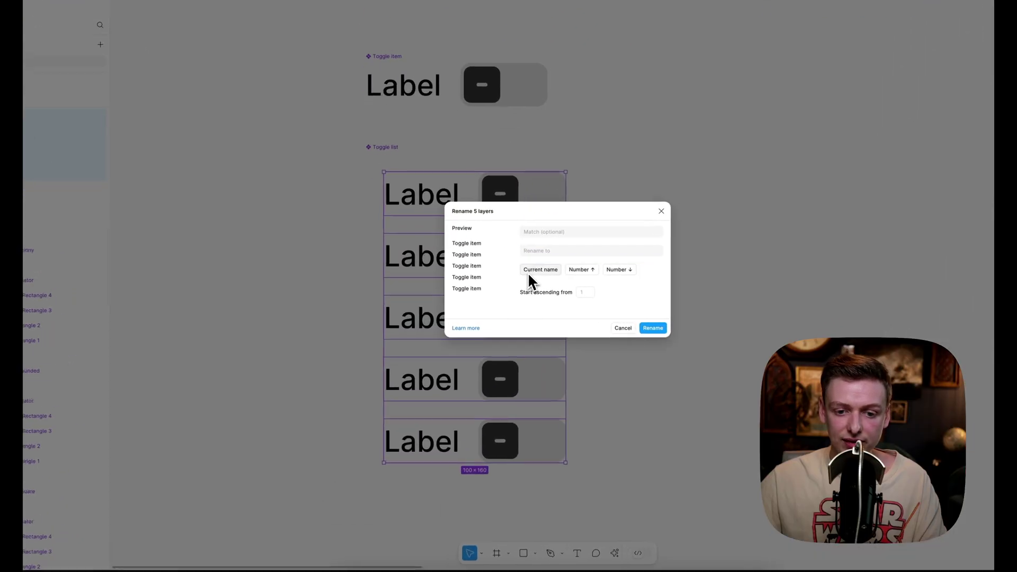
pyautogui.click(496, 282)
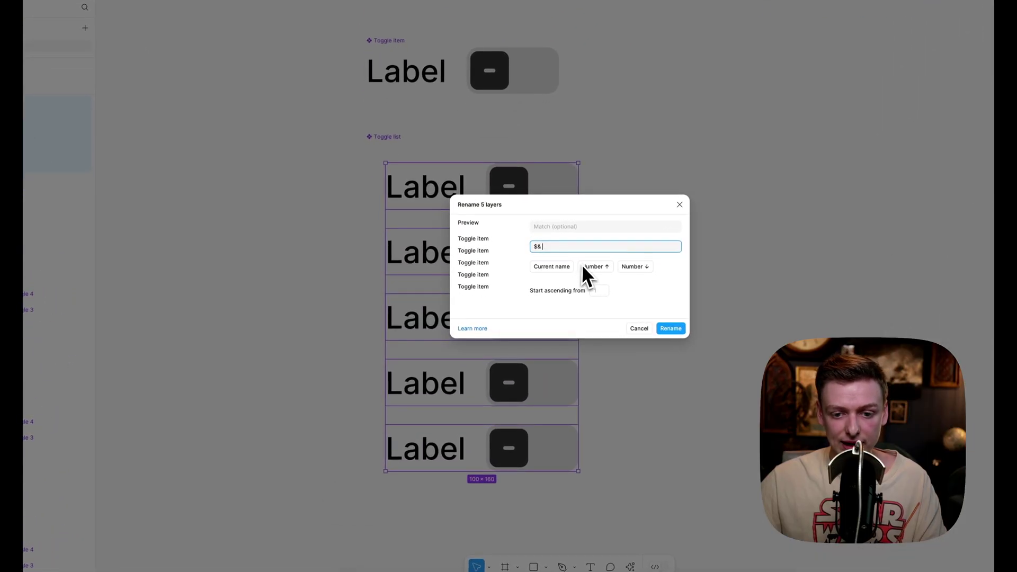
pyautogui.click(599, 268)
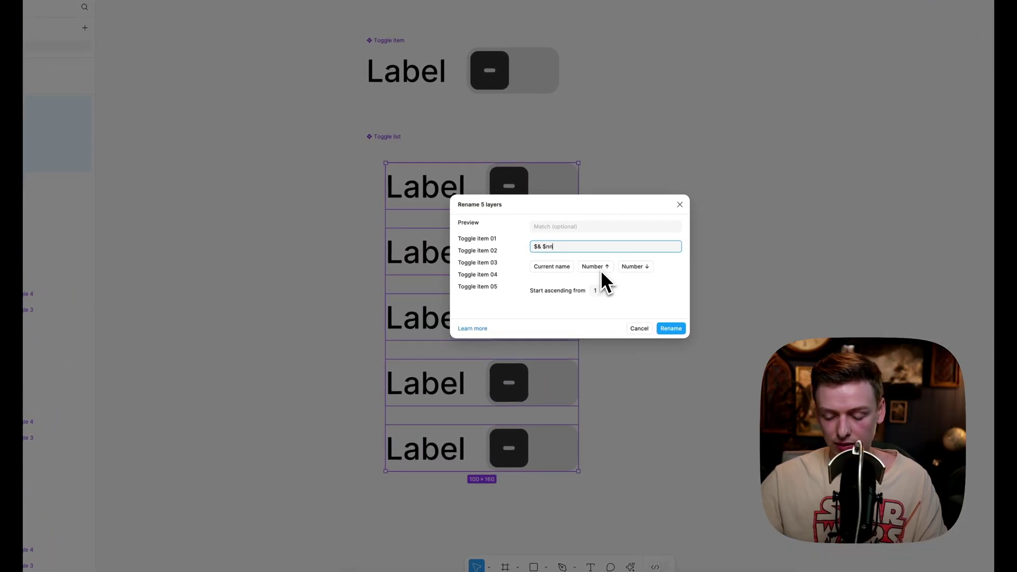
pyautogui.press('BackSpace')
pyautogui.click(671, 328)
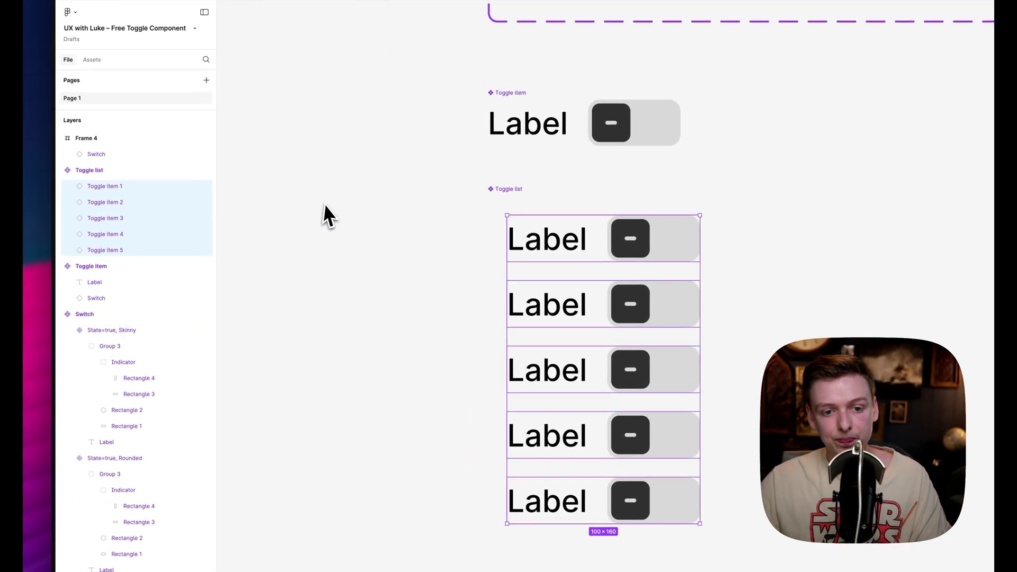
# Set the Toggle list's horizontal and vertical padding to 8 and the gap between its items to 4
pyautogui.click(483, 195)
pyautogui.click(852, 256)
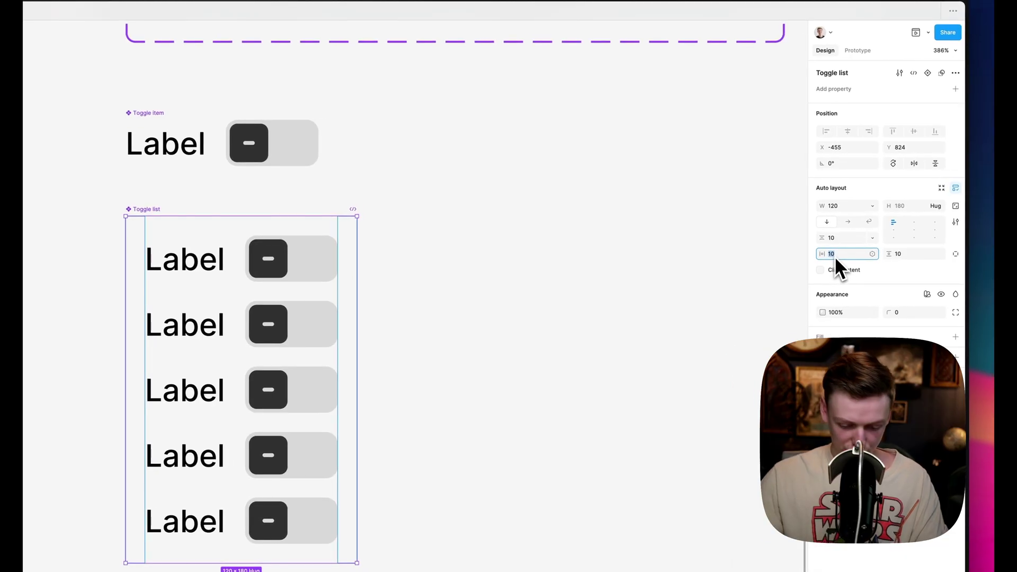
pyautogui.write('8')
pyautogui.press('Tab')
pyautogui.write('8')
pyautogui.press('Return')
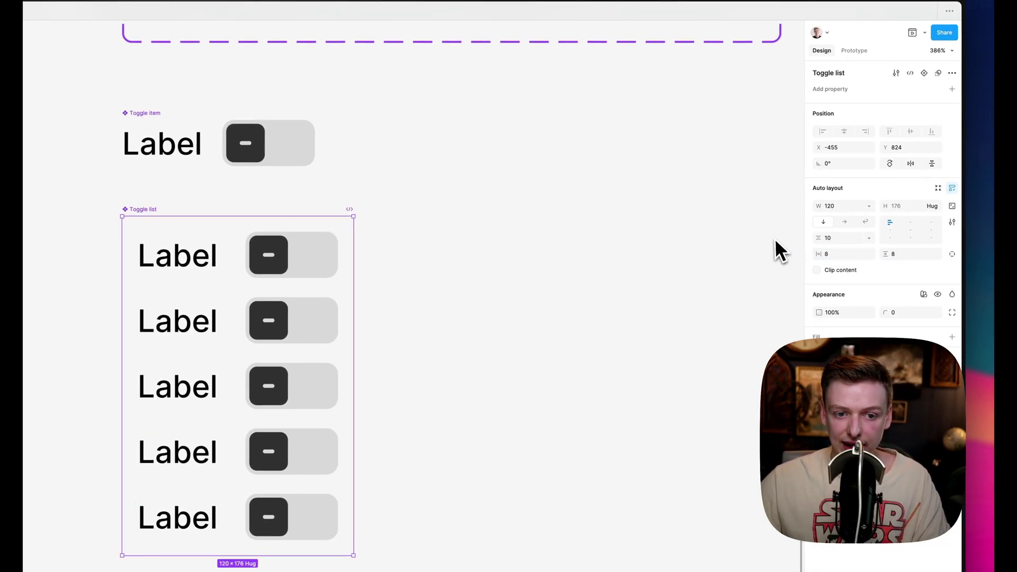
pyautogui.write('4')
pyautogui.press('Return')
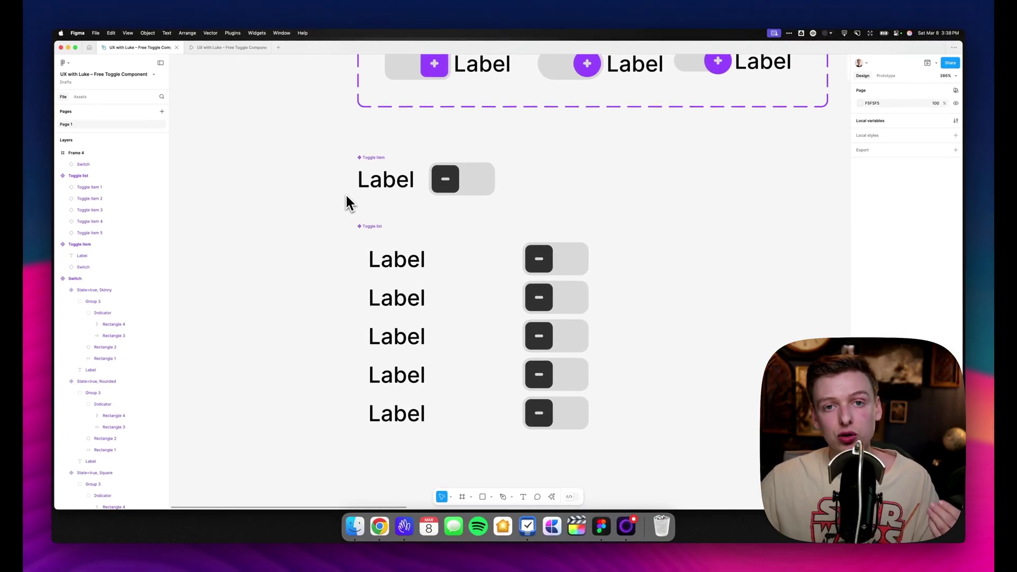
# Expose the nested Switch instance's properties on the Toggle item component
pyautogui.click(357, 188)
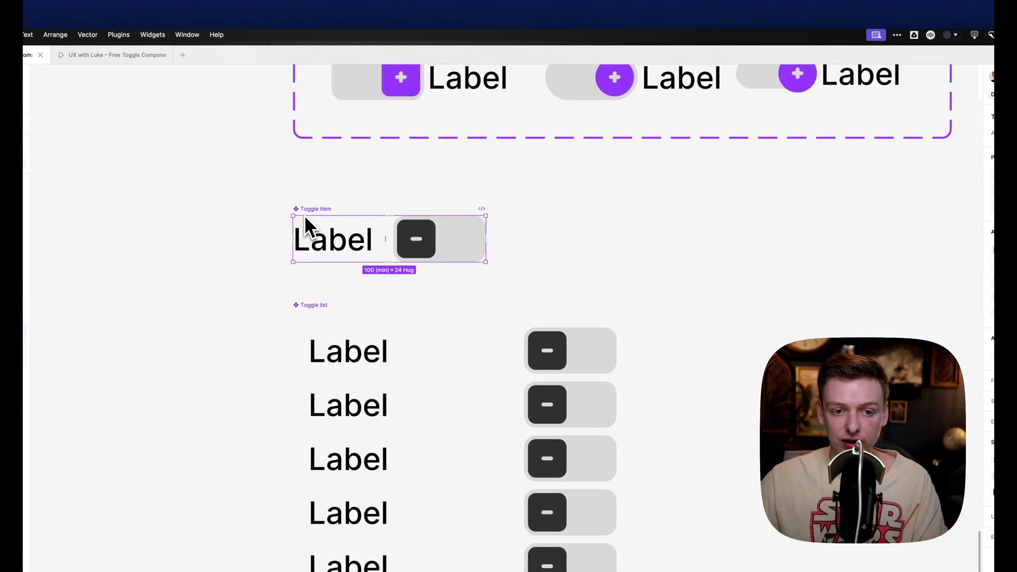
pyautogui.click(951, 136)
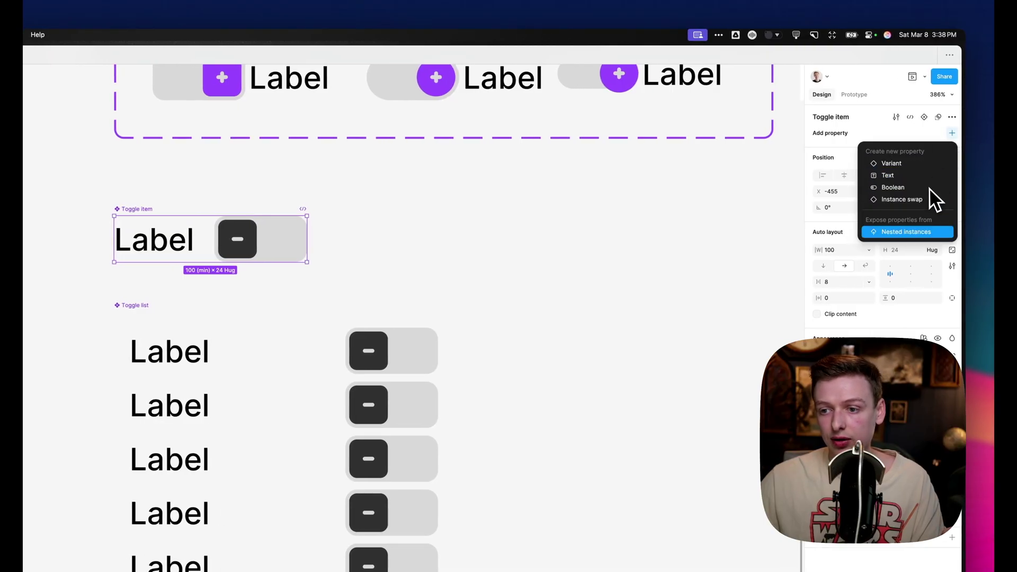
pyautogui.click(913, 235)
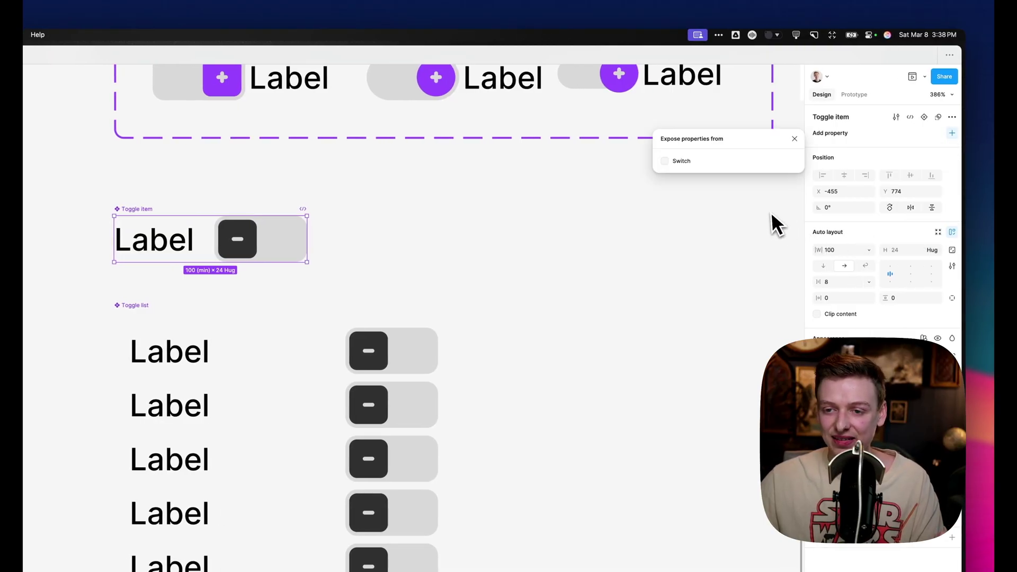
pyautogui.click(665, 161)
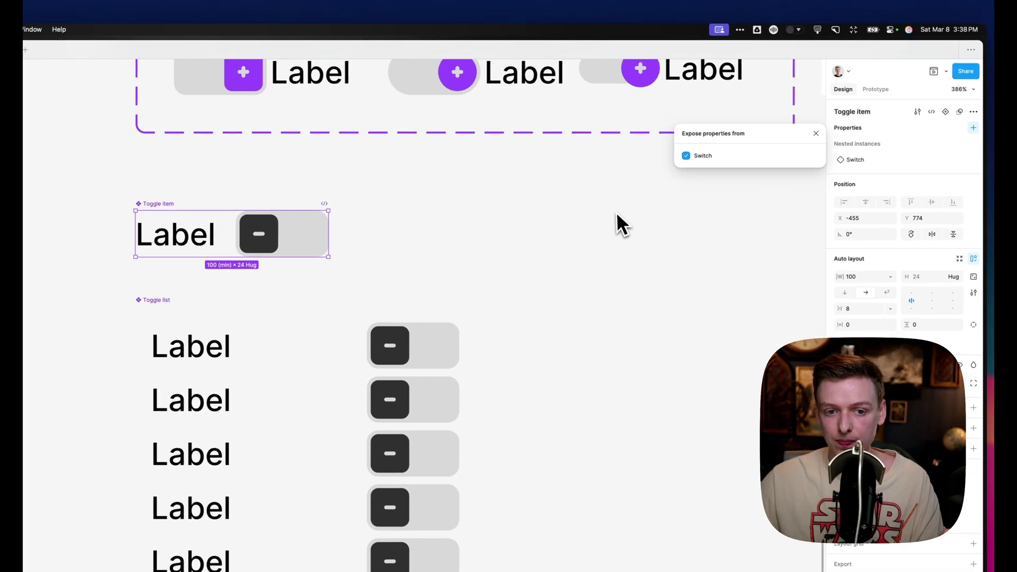
# Expose the properties of nested instances Toggle item 1 to Toggle item 5 on the Toggle list component
pyautogui.click(138, 315)
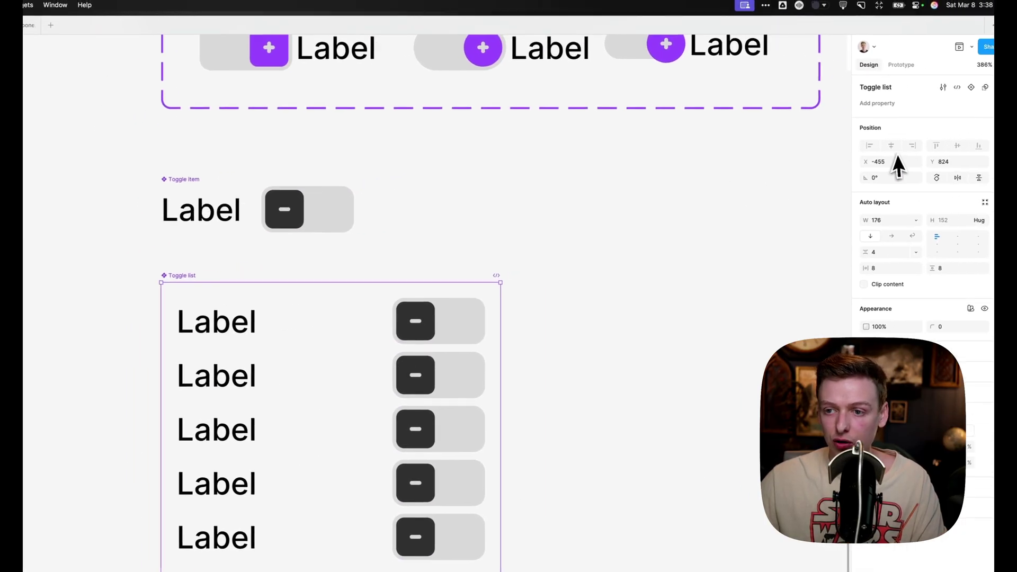
pyautogui.click(952, 108)
pyautogui.click(911, 206)
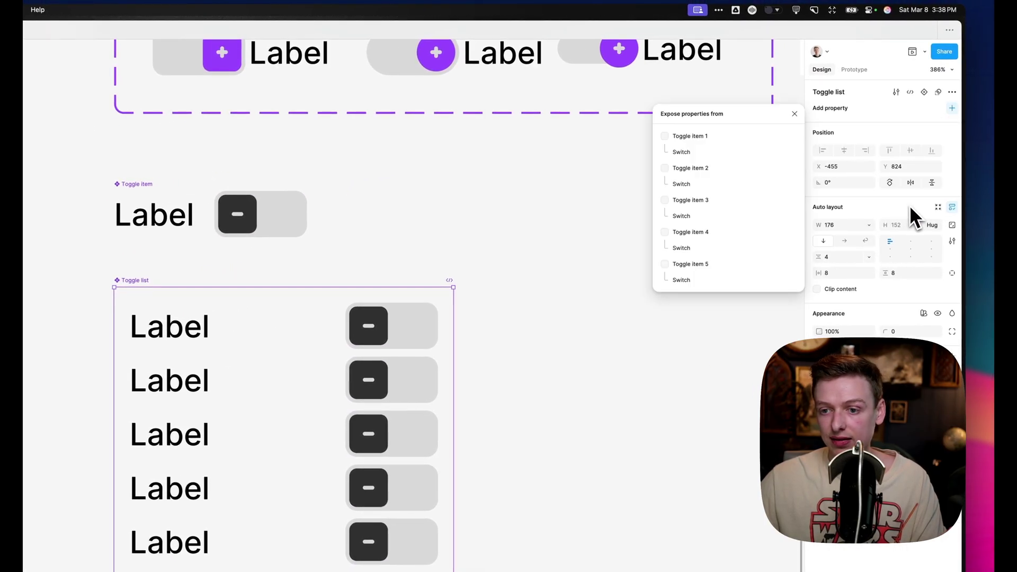
pyautogui.click(664, 136)
pyautogui.click(665, 168)
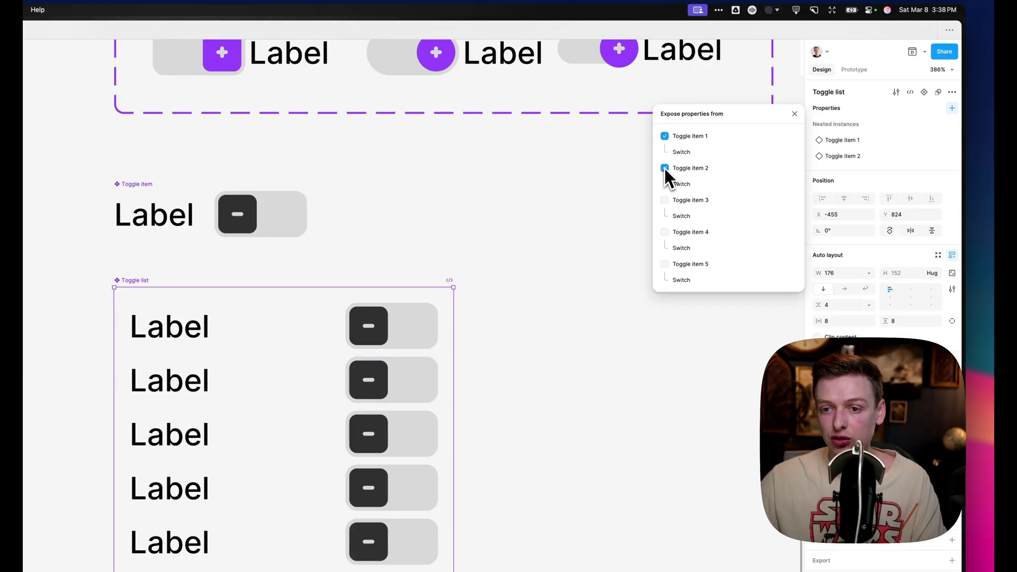
pyautogui.click(664, 200)
pyautogui.click(664, 232)
pyautogui.click(664, 264)
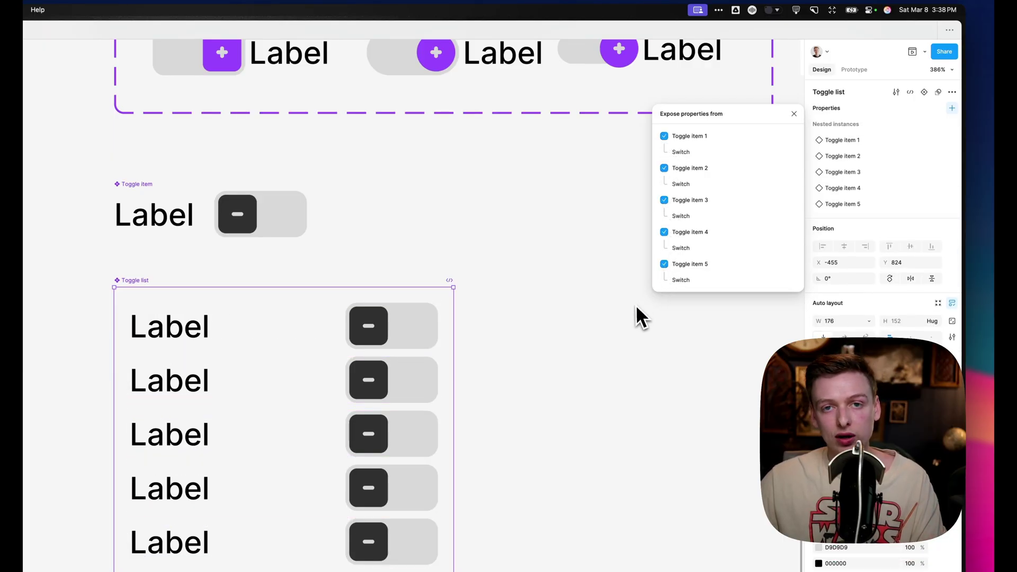
pyautogui.click(609, 344)
# Place a Toggle list instance beside the main component, try the second switch's Indicator property and delete the instance
pyautogui.scroll(-5, 609, 345)
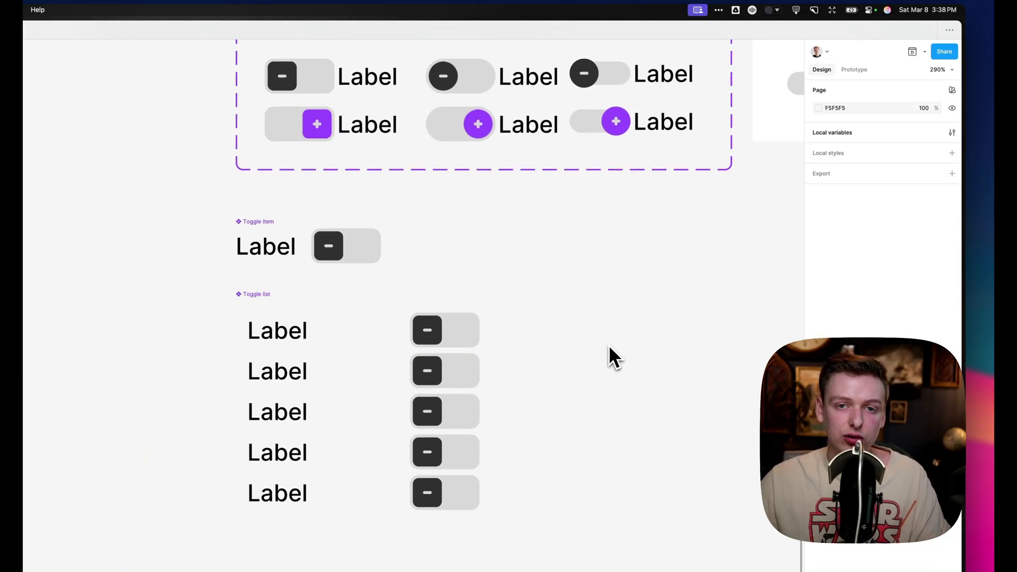
pyautogui.hscroll(3, 609, 345)
pyautogui.hscroll(5, 608, 346)
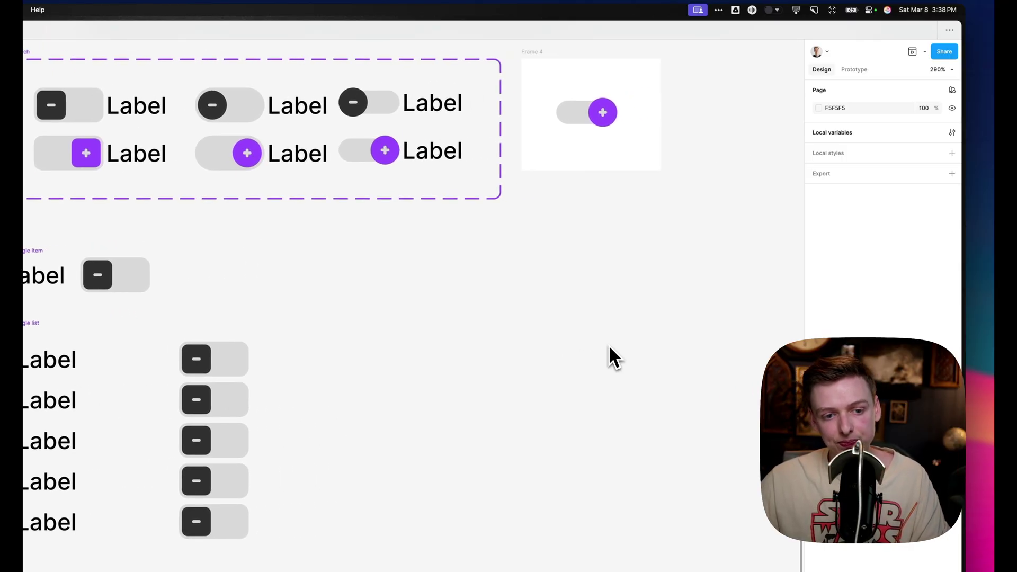
pyautogui.moveTo(298, 305); pyautogui.dragTo(605, 329)
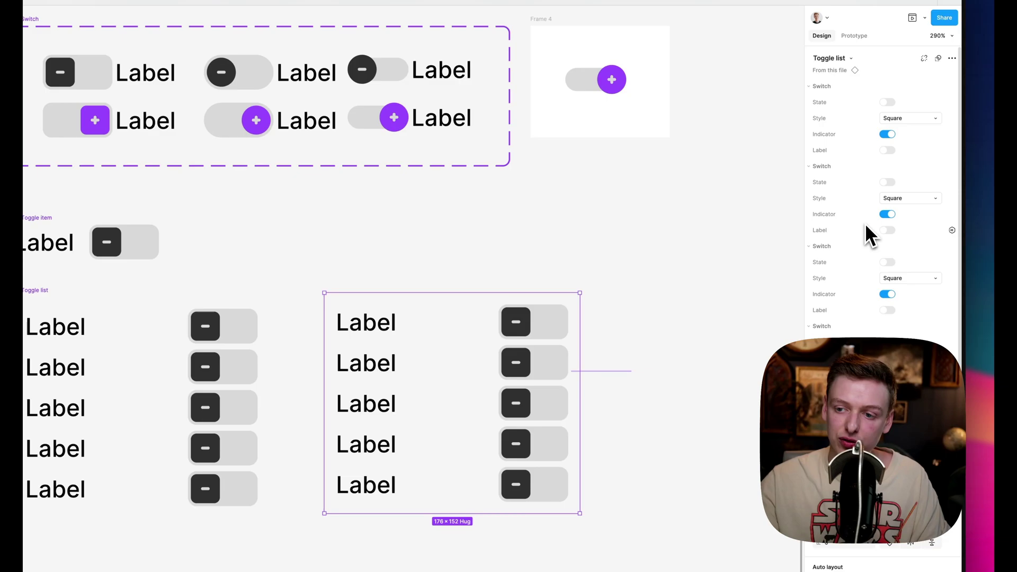
pyautogui.click(891, 214)
pyautogui.click(889, 214)
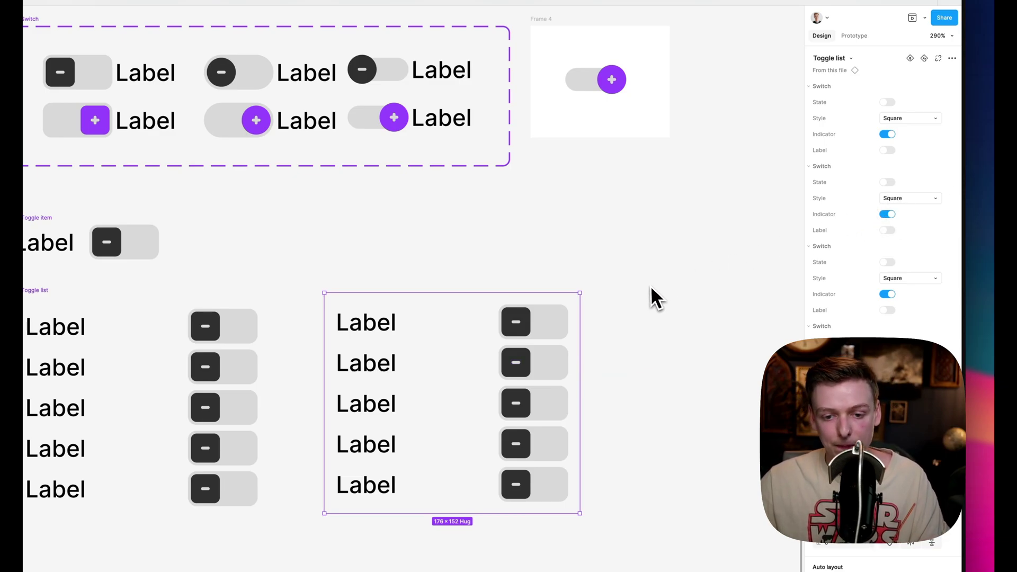
pyautogui.press('Delete')
# Examine the finished Toggle switch, Toggle item and Toggle list components and the light and dark demo frames
pyautogui.scroll(-5, 650, 286)
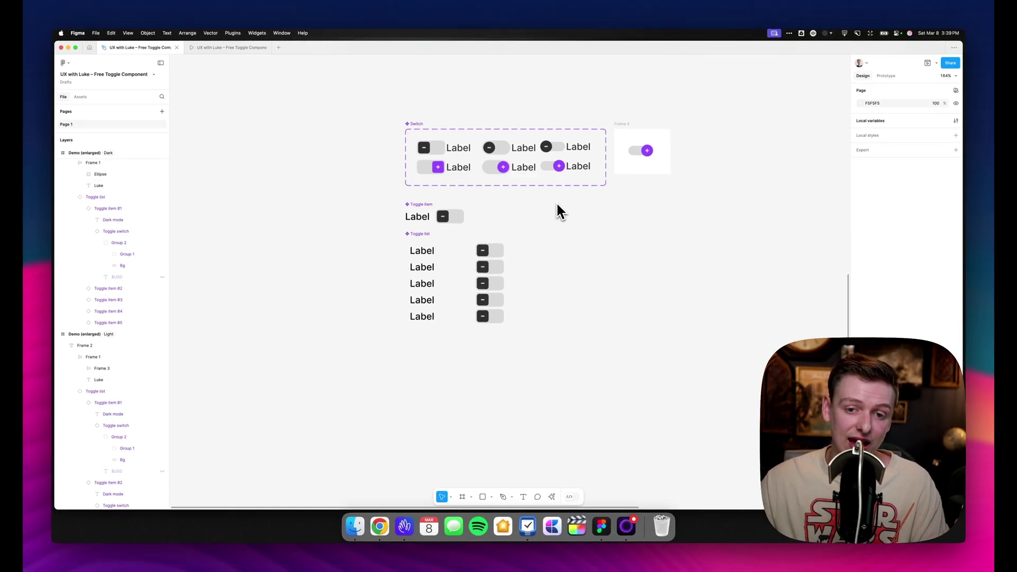
pyautogui.scroll(10, 556, 202)
pyautogui.scroll(2, 557, 205)
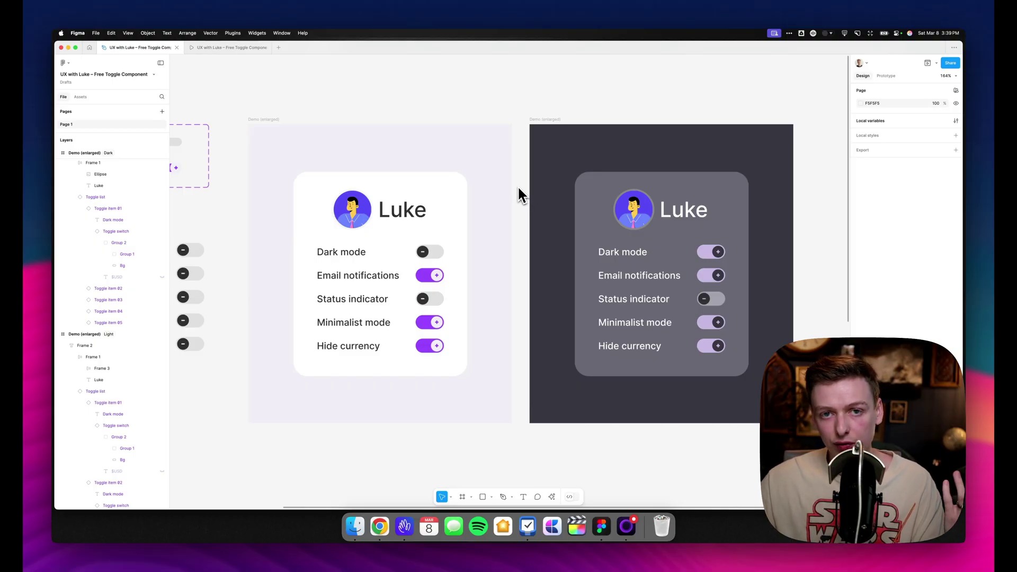
pyautogui.hscroll(-10, 519, 188)
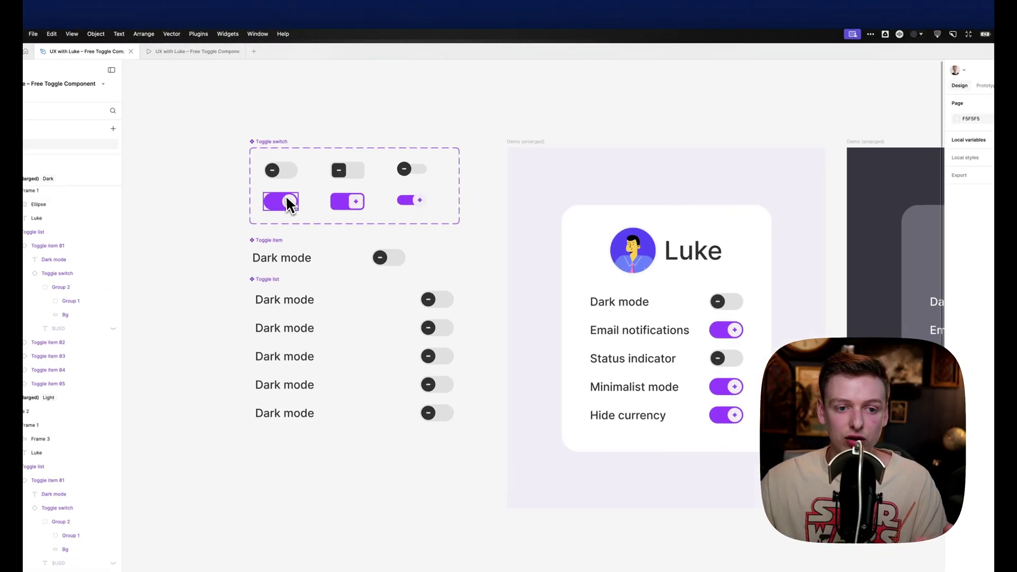
pyautogui.click(302, 171)
pyautogui.click(274, 191)
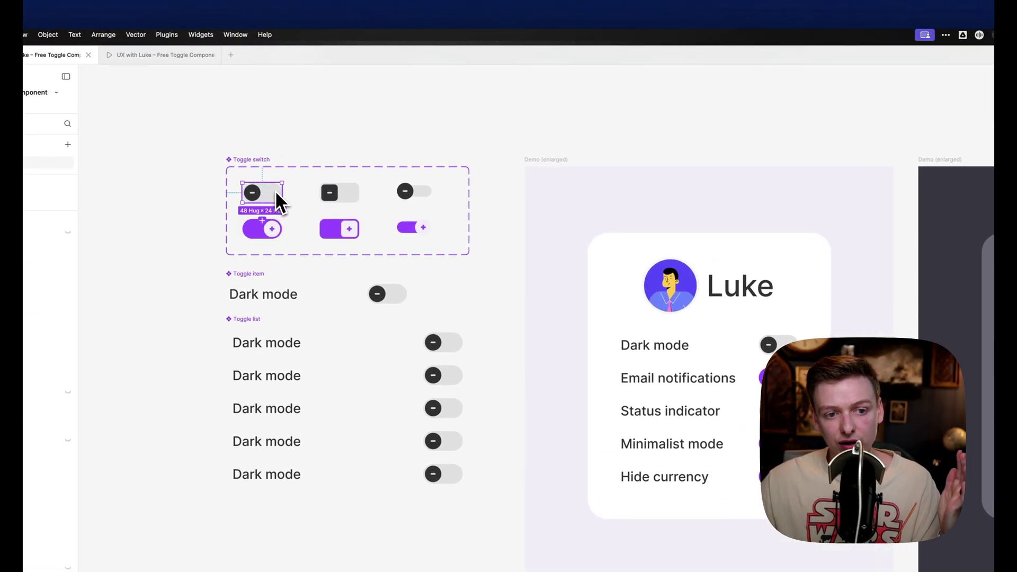
pyautogui.click(407, 258)
pyautogui.hscroll(10, 406, 256)
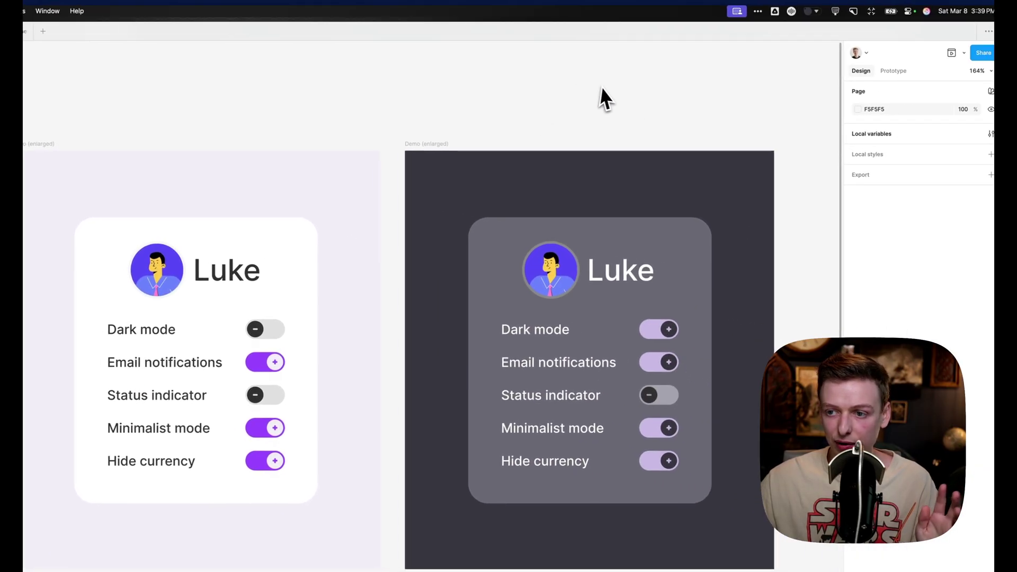
# Review the Light and Dark color values in the file's local variables
pyautogui.click(991, 133)
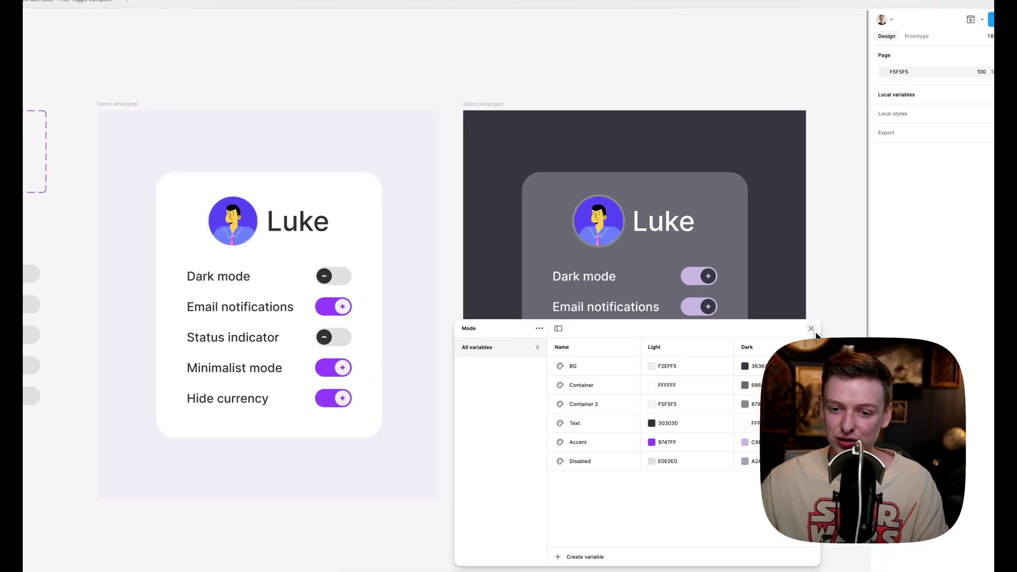
pyautogui.click(805, 301)
# Try the Dark variable mode on the light demo frame and return it to Light
pyautogui.hscroll(-1, 562, 260)
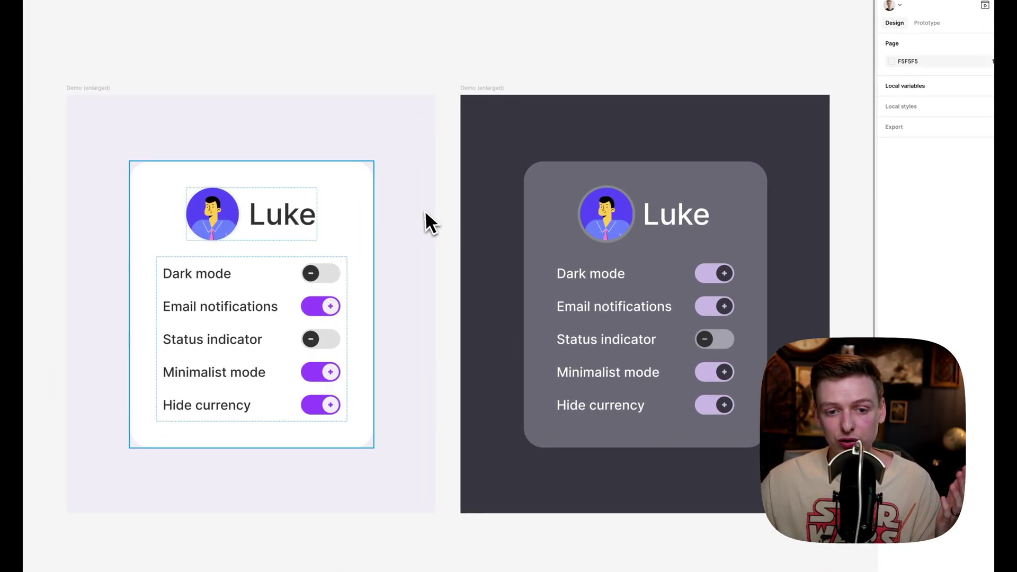
pyautogui.hscroll(-1, 425, 210)
pyautogui.click(280, 144)
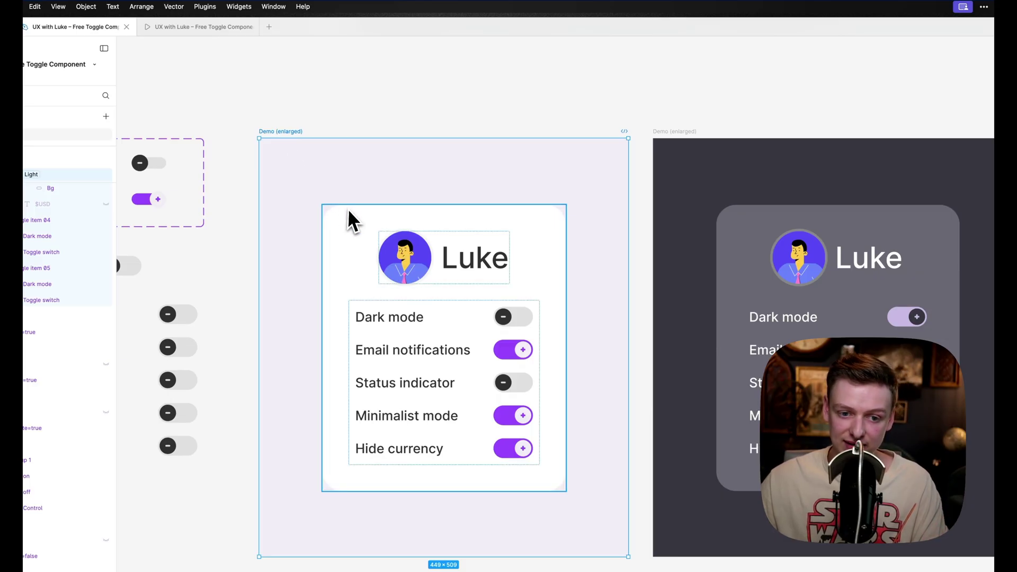
pyautogui.click(445, 334)
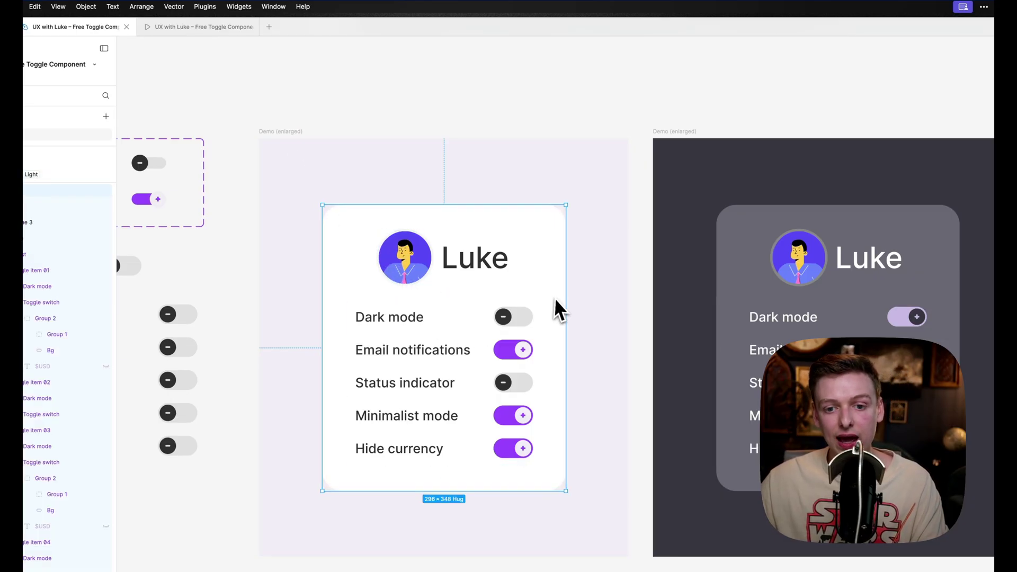
pyautogui.click(640, 281)
pyautogui.click(596, 276)
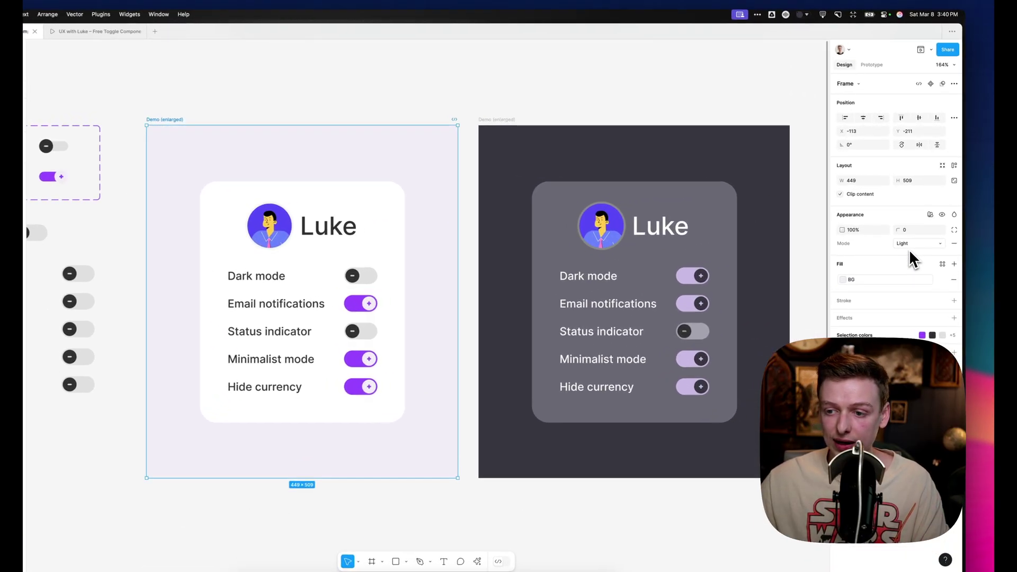
pyautogui.click(912, 244)
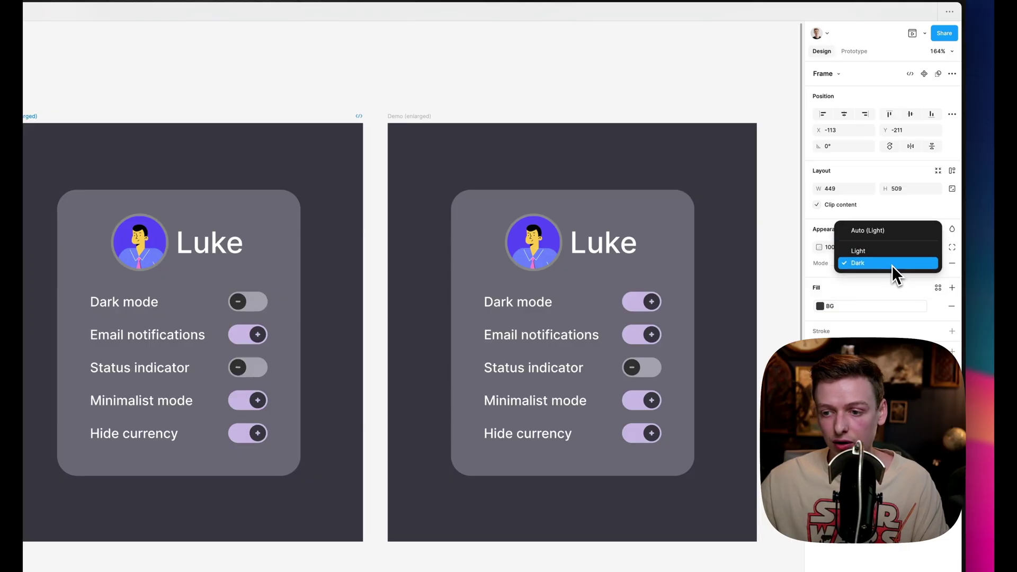
pyautogui.click(889, 252)
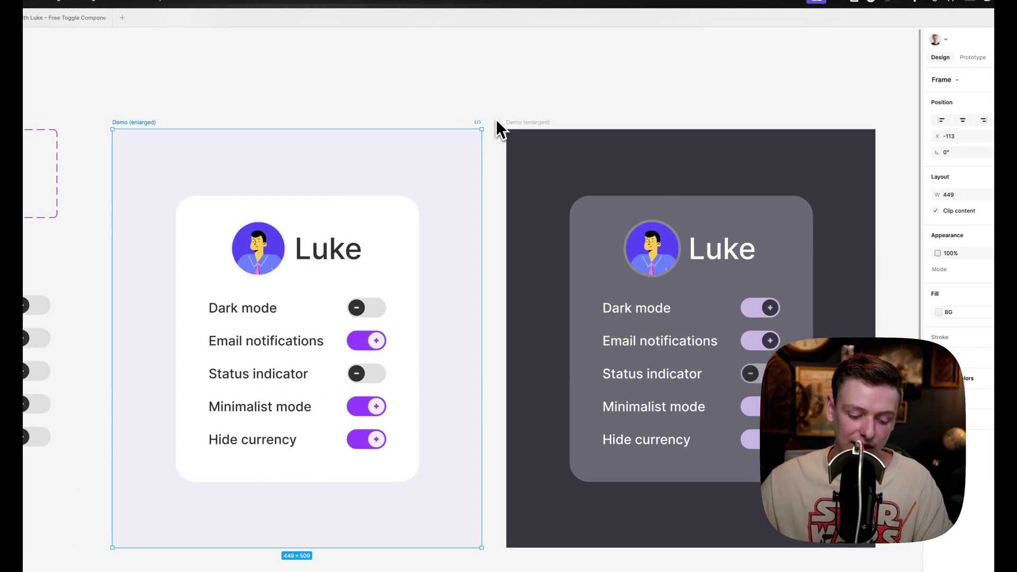
# Examine the prototype connections of the Dark mode switches between the light and dark demo frames
pyautogui.hotkey('shift', 'e')
pyautogui.click(381, 306)
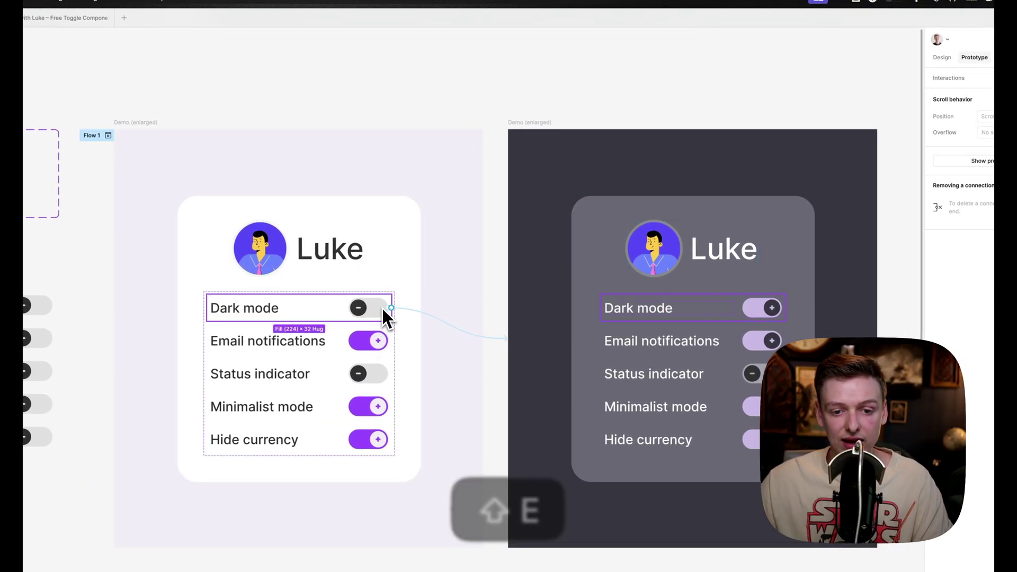
pyautogui.click(382, 307)
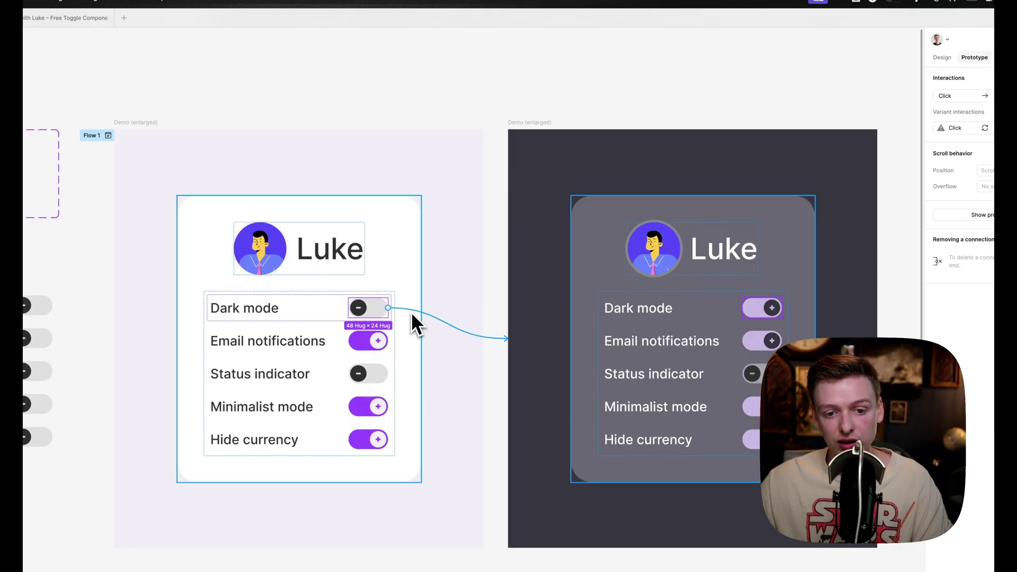
pyautogui.hscroll(2, 402, 317)
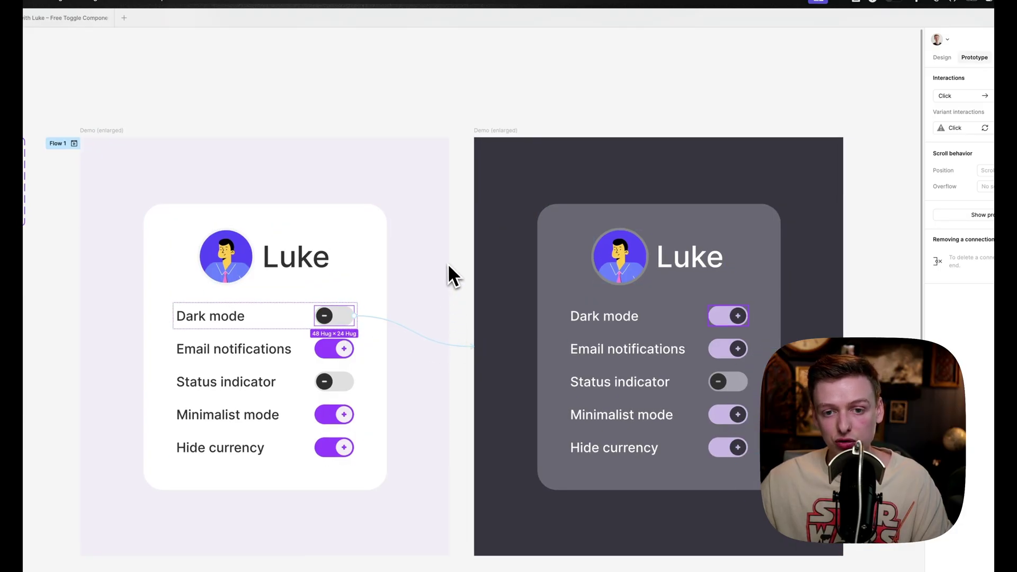
pyautogui.click(733, 320)
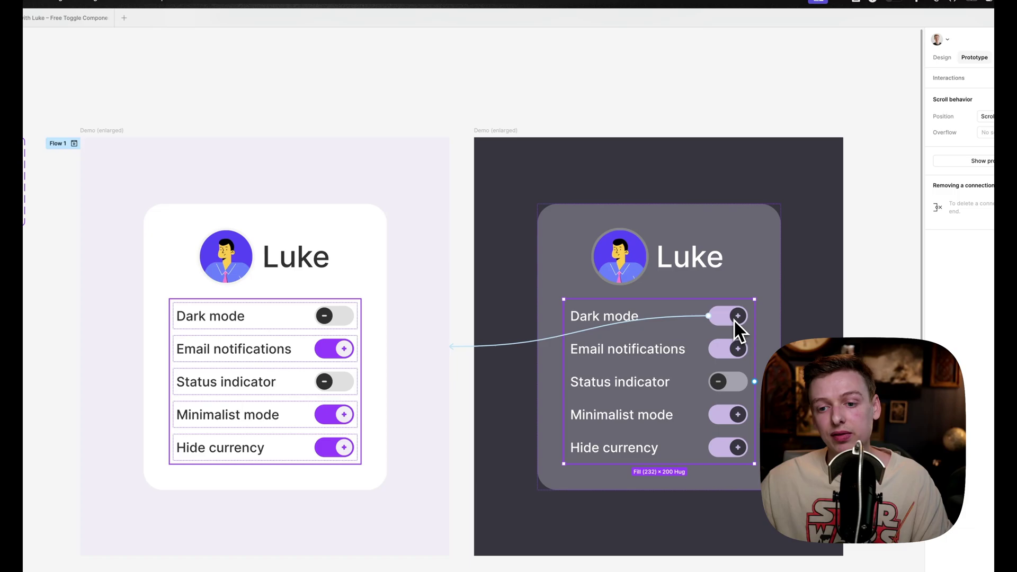